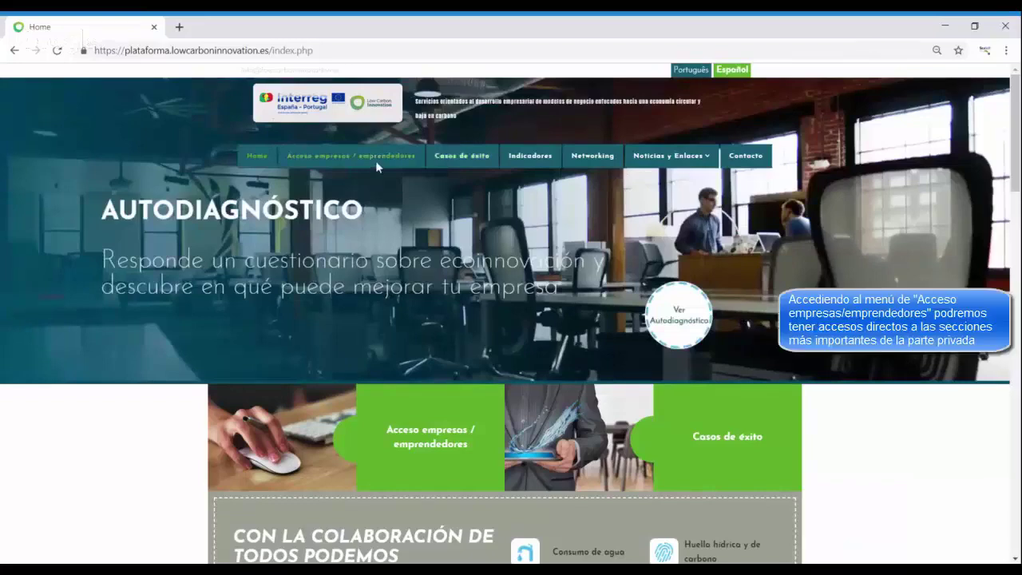
- Open the Acceso empresas / emprendedores section, view the Nuevo usuario registration form, and return to the section
click(379, 158)
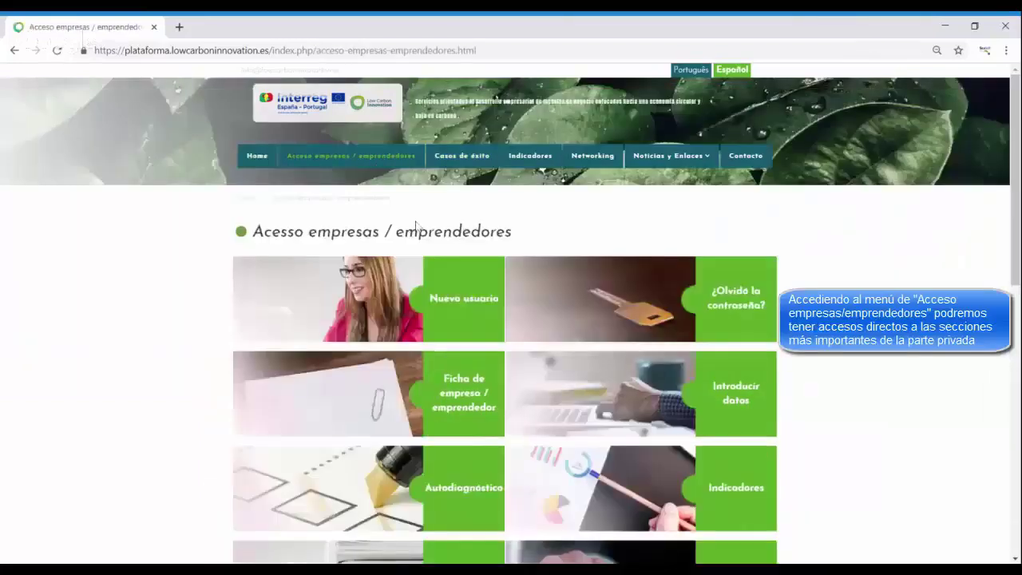
scroll(191, 288, down, 1)
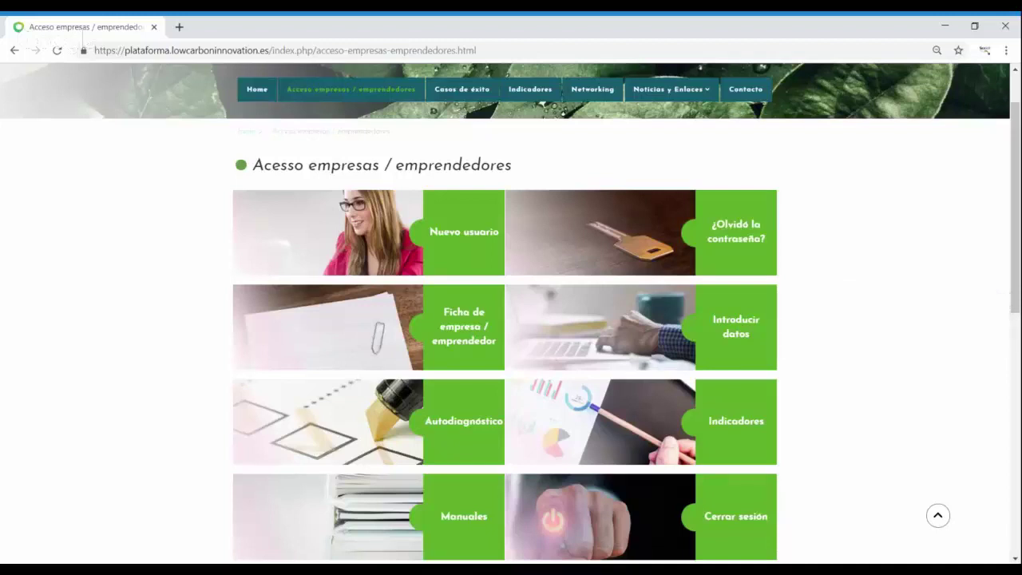
click(445, 238)
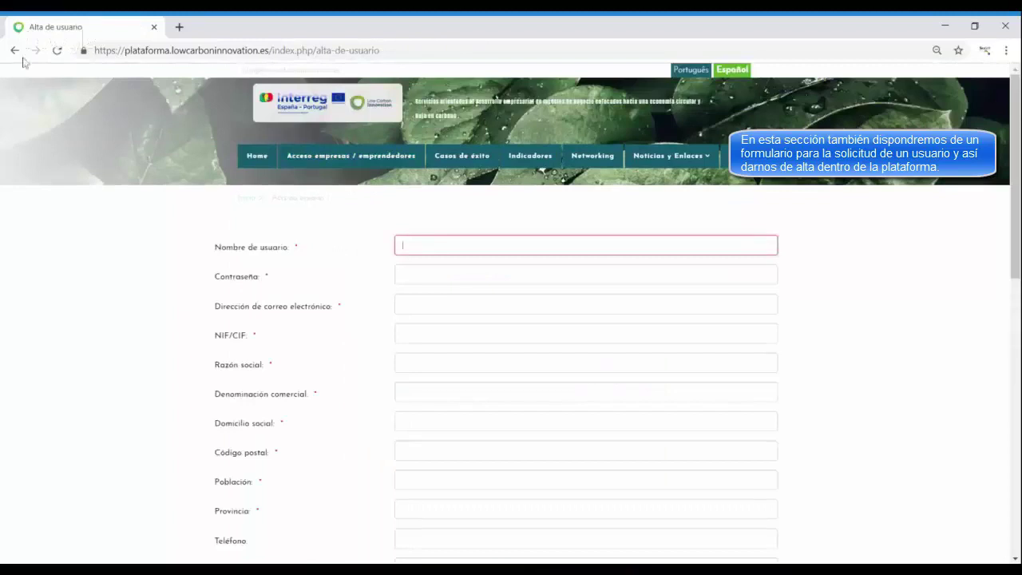
click(15, 50)
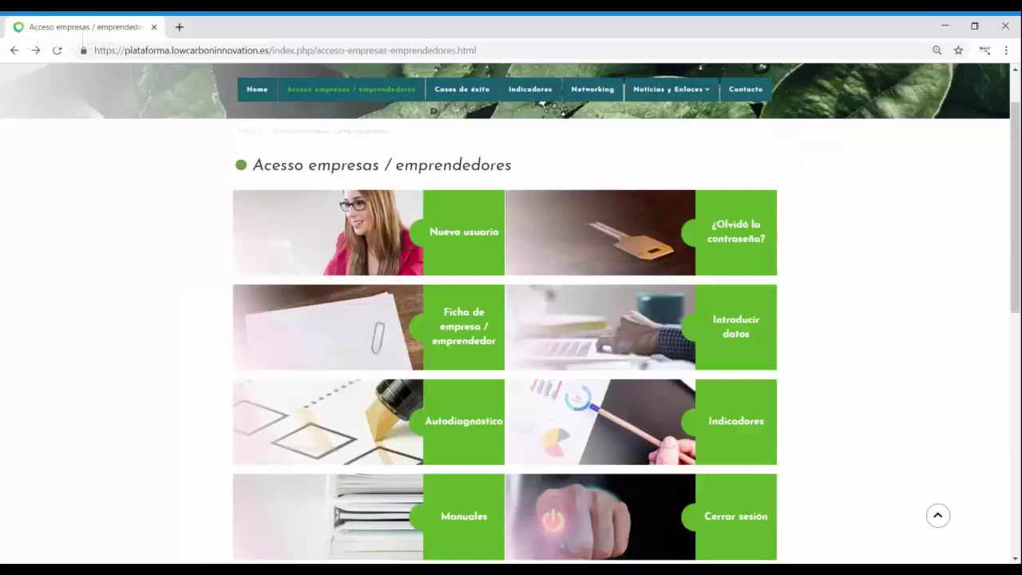
- Open the Ficha de empresa / emprendedor and view the CNAE options in the business profile without choosing one
click(471, 342)
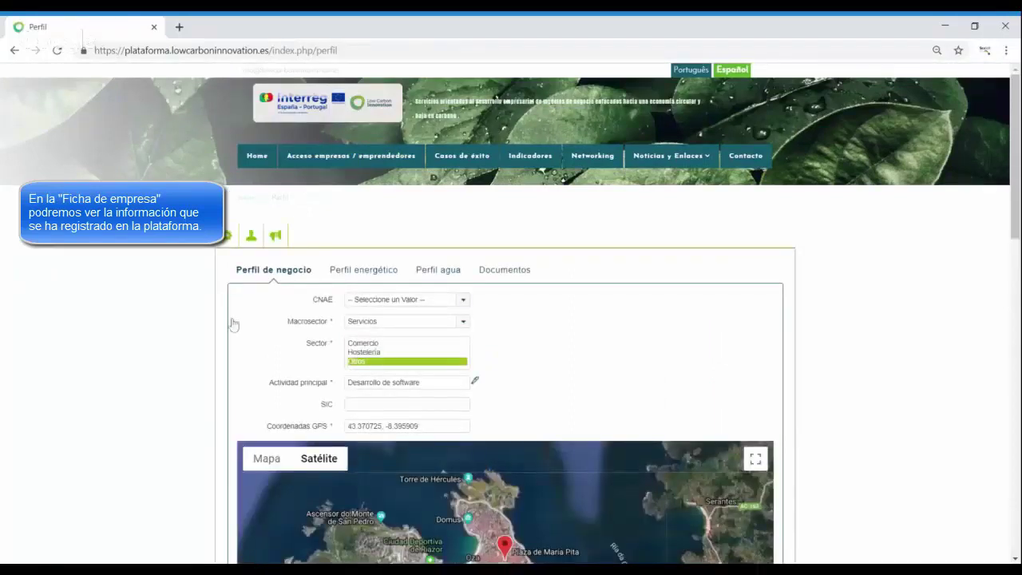
scroll(496, 327, down, 2)
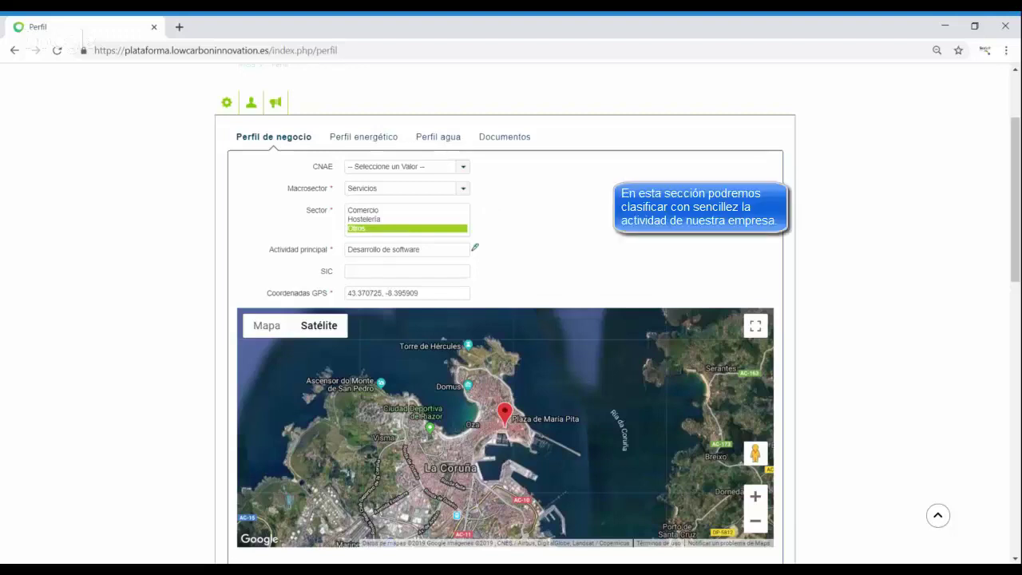
click(466, 168)
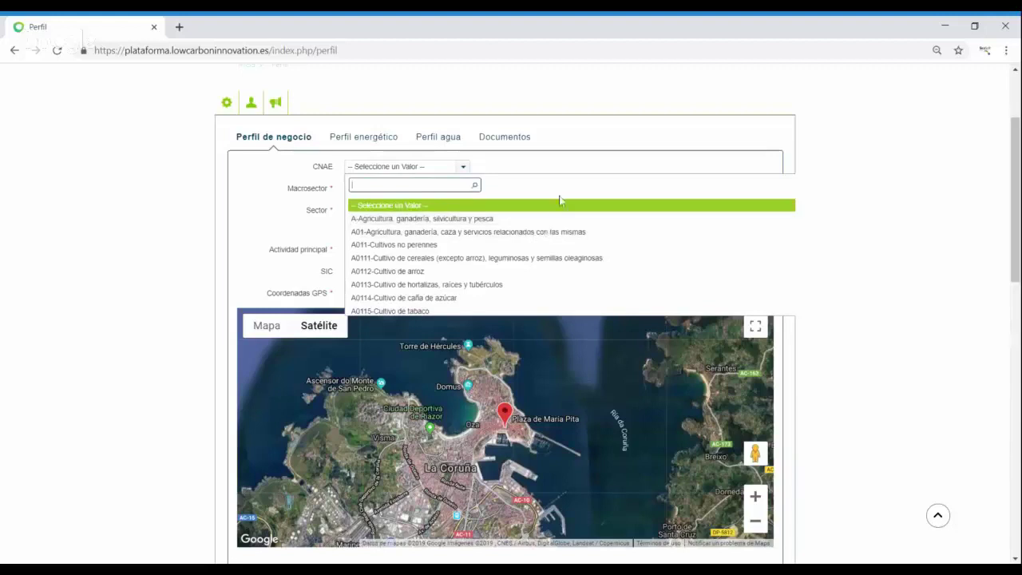
click(270, 206)
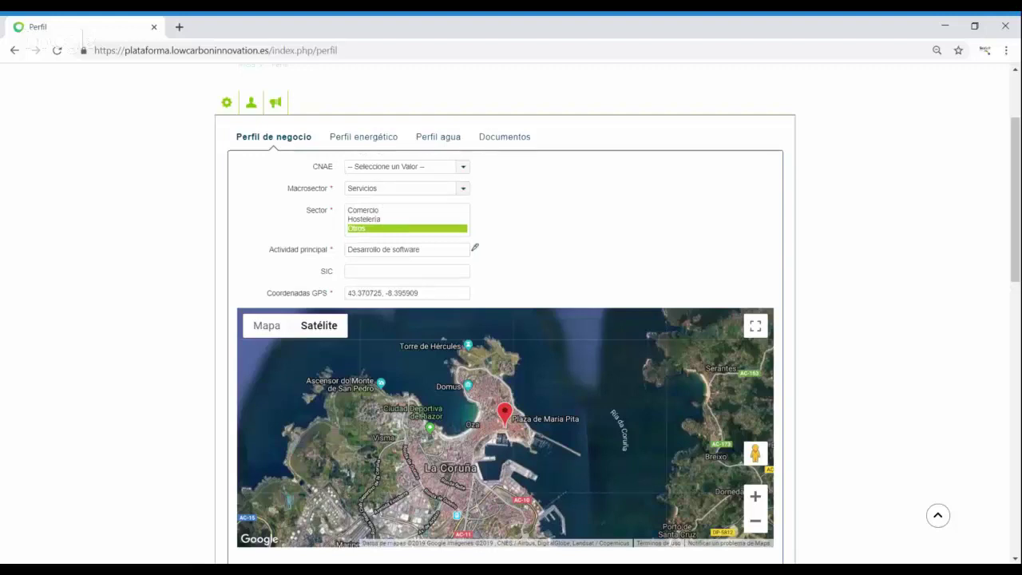
- Review the Perfil energético, Perfil agua and Documentos sections of the company profile
click(378, 142)
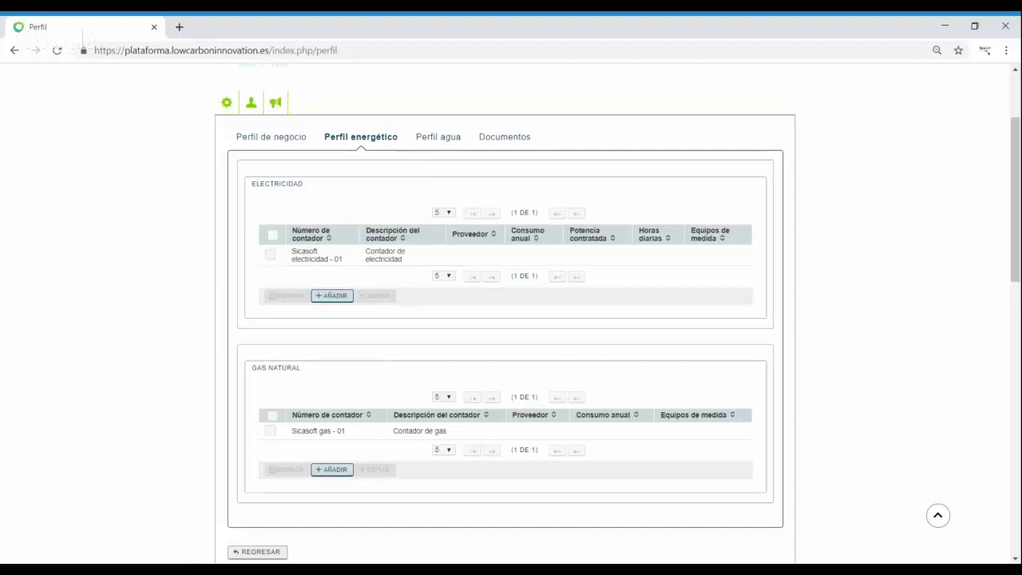
click(438, 145)
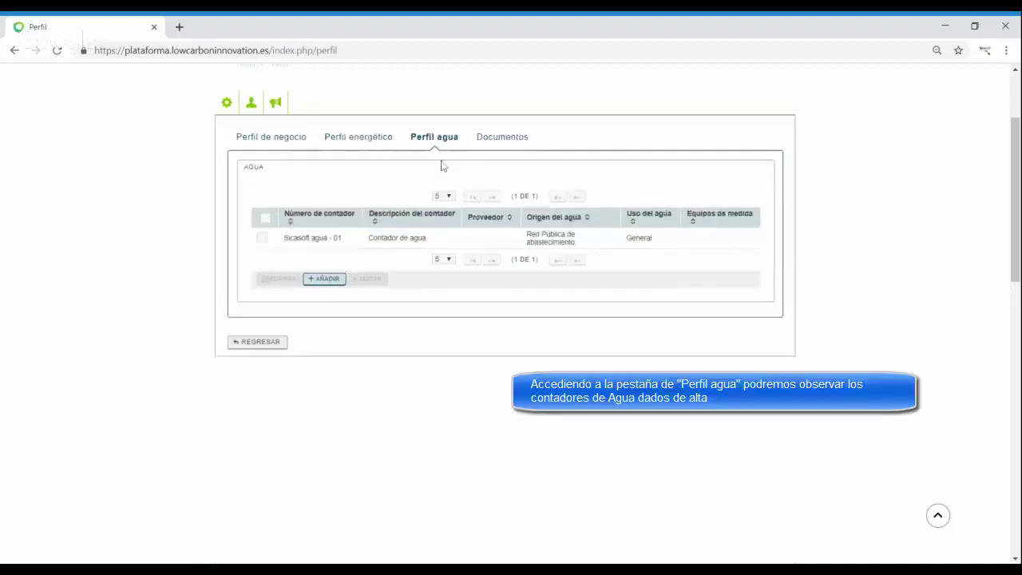
click(485, 144)
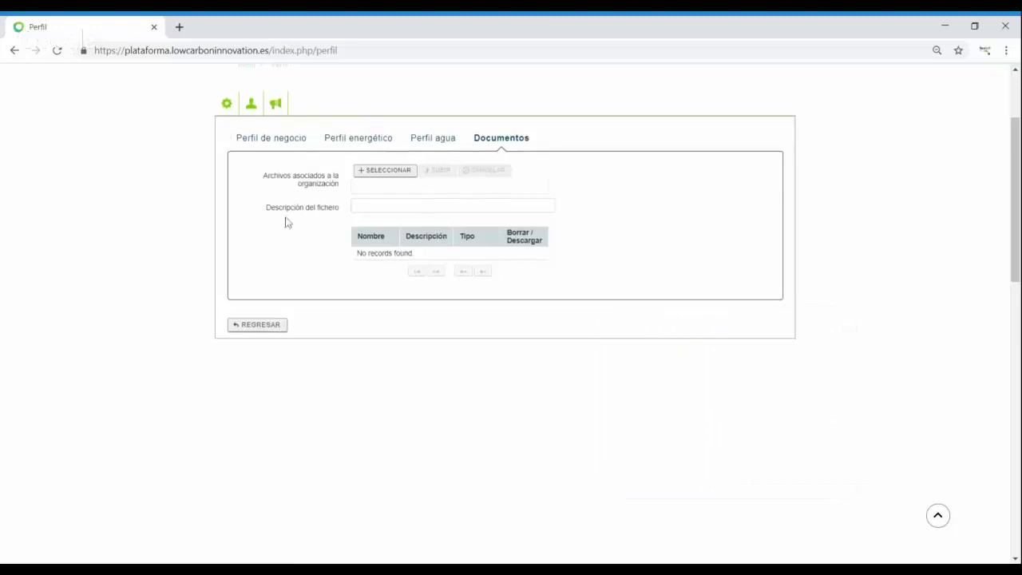
- Go to Introducir datos from the Acceso empresas / emprendedores section and expand Perfil > Perfil de negocio in the indicator tree
scroll(289, 207, up, 3)
click(318, 159)
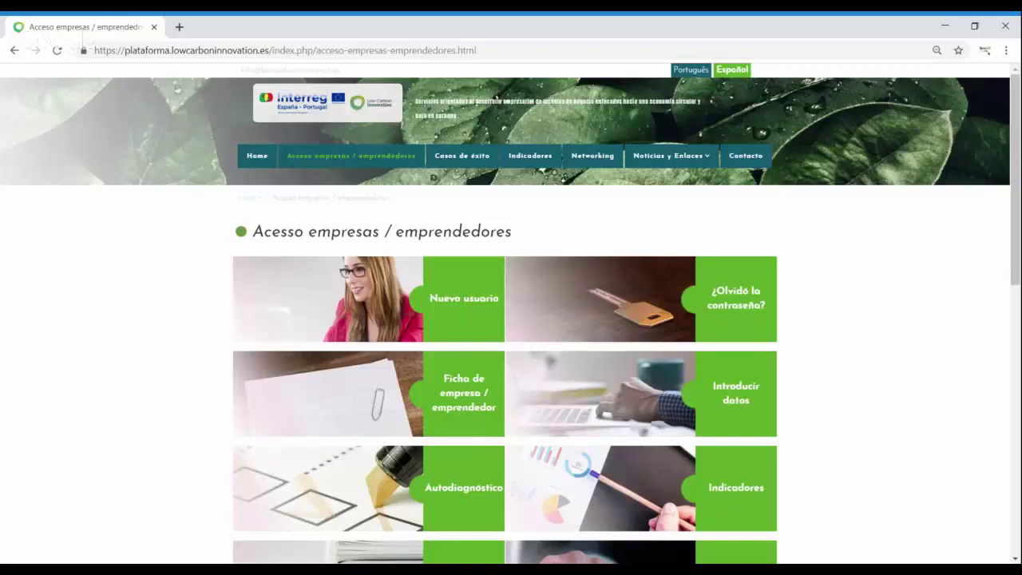
click(735, 400)
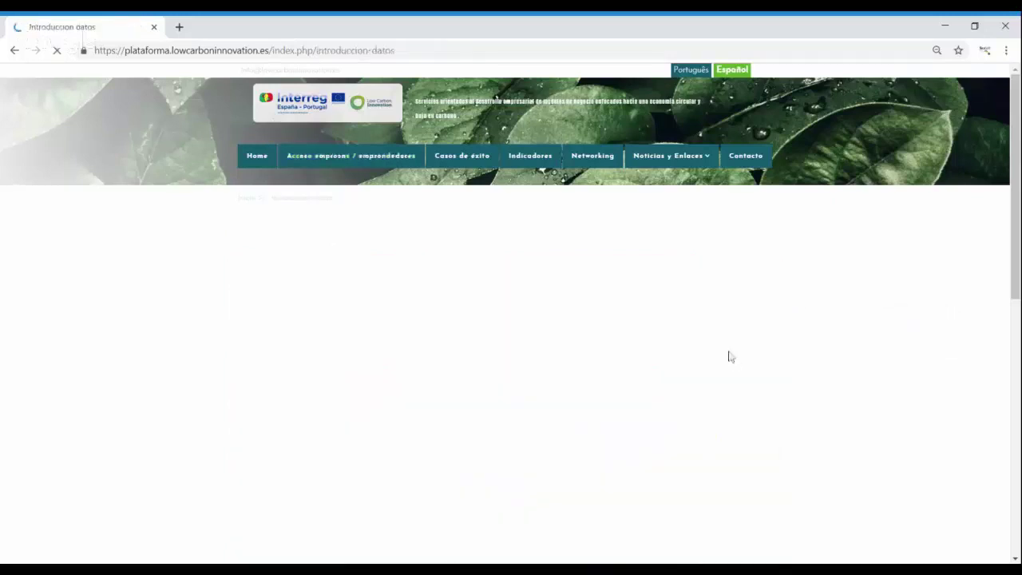
scroll(638, 360, down, 2)
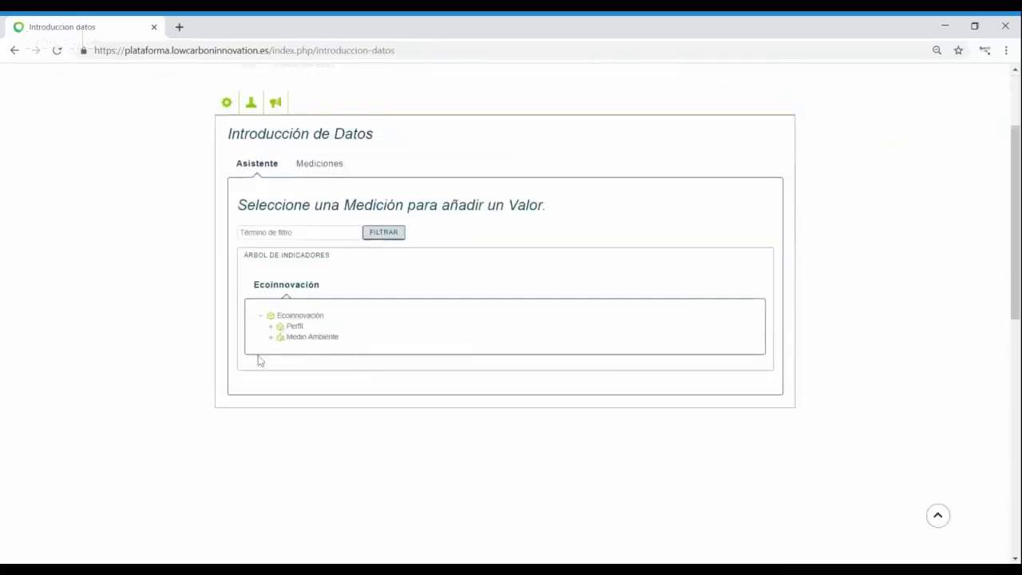
click(275, 327)
click(280, 336)
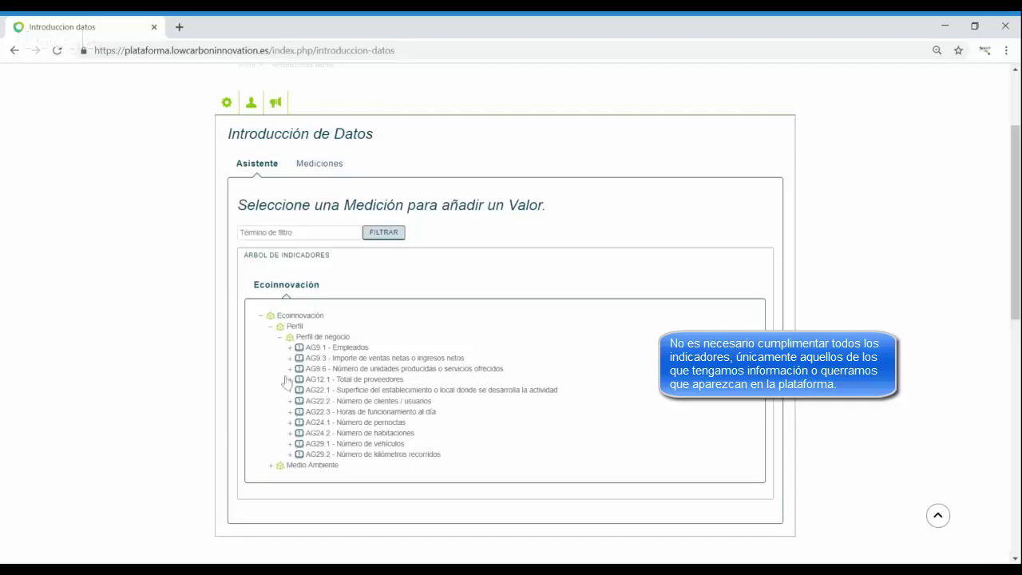
- Expand the indicators AG9.1, AG9.3, AG9.6, AG12.1, AG22.1 and AG22.2 to show their data sources
click(291, 348)
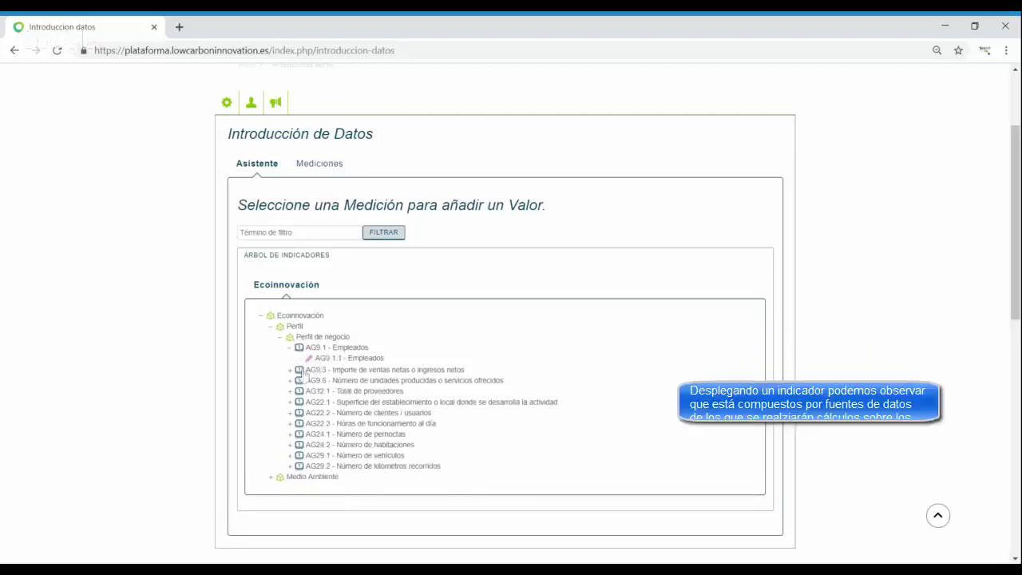
click(290, 370)
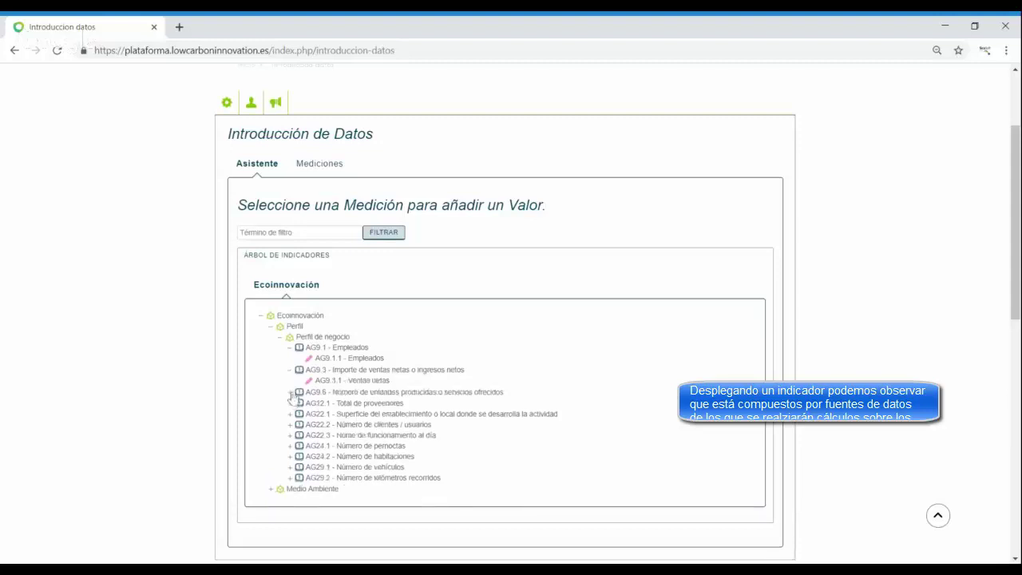
click(290, 392)
click(290, 414)
click(291, 436)
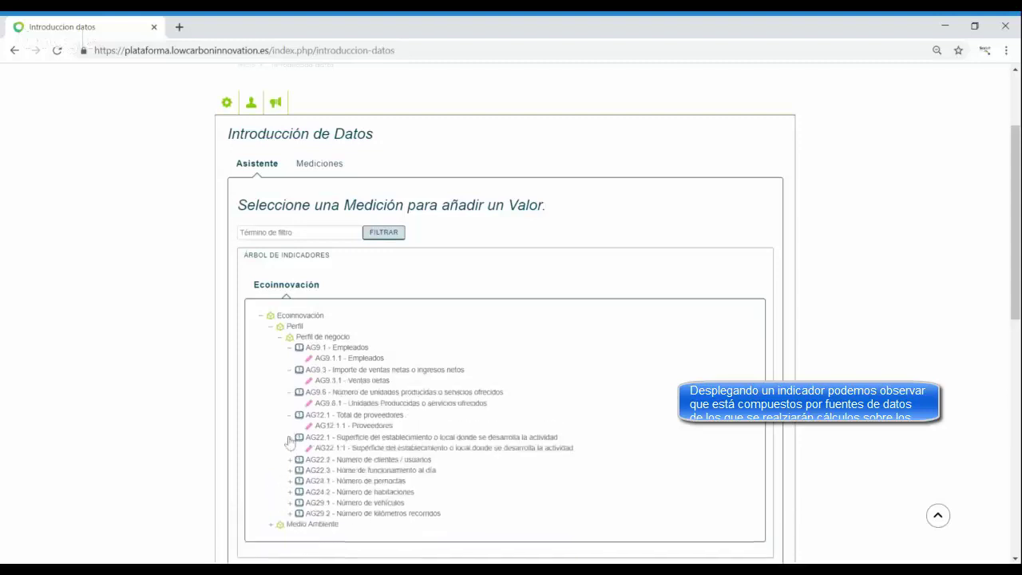
click(291, 459)
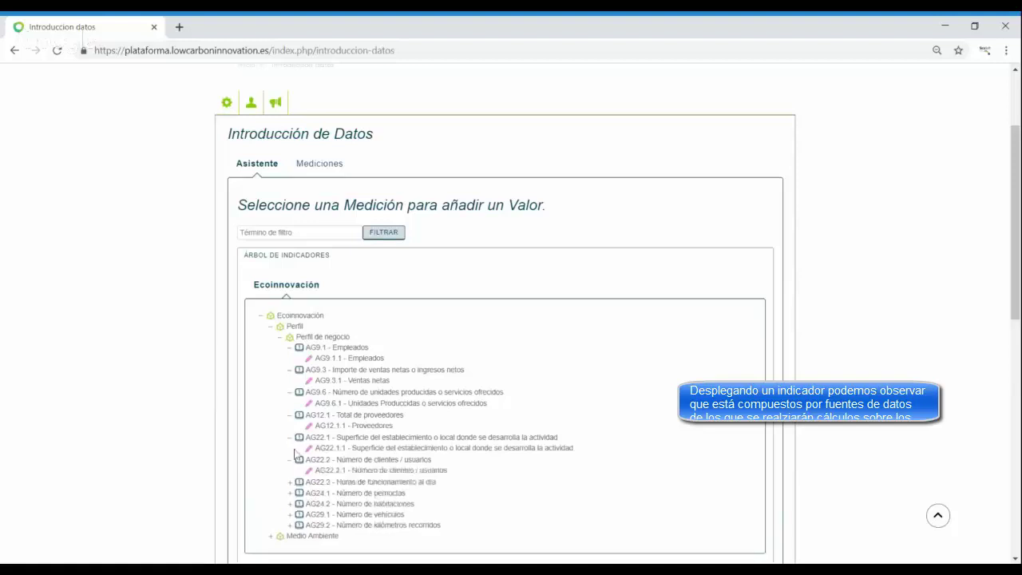
- Expand Medio Ambiente > Agua and examine the data sources of the wetland and river water indicators
click(271, 535)
scroll(304, 501, down, 1)
scroll(297, 493, down, 1)
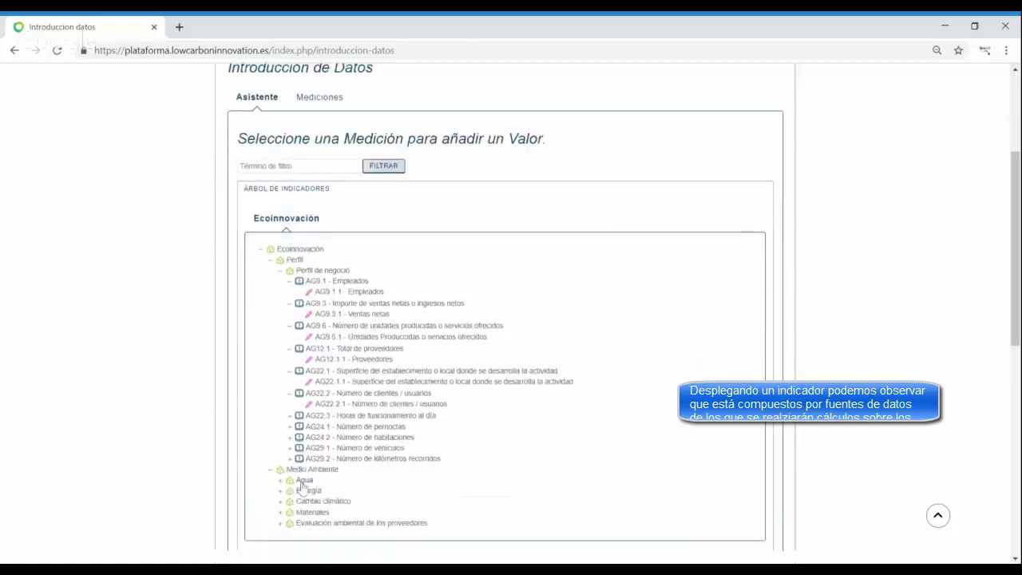
click(280, 480)
click(290, 491)
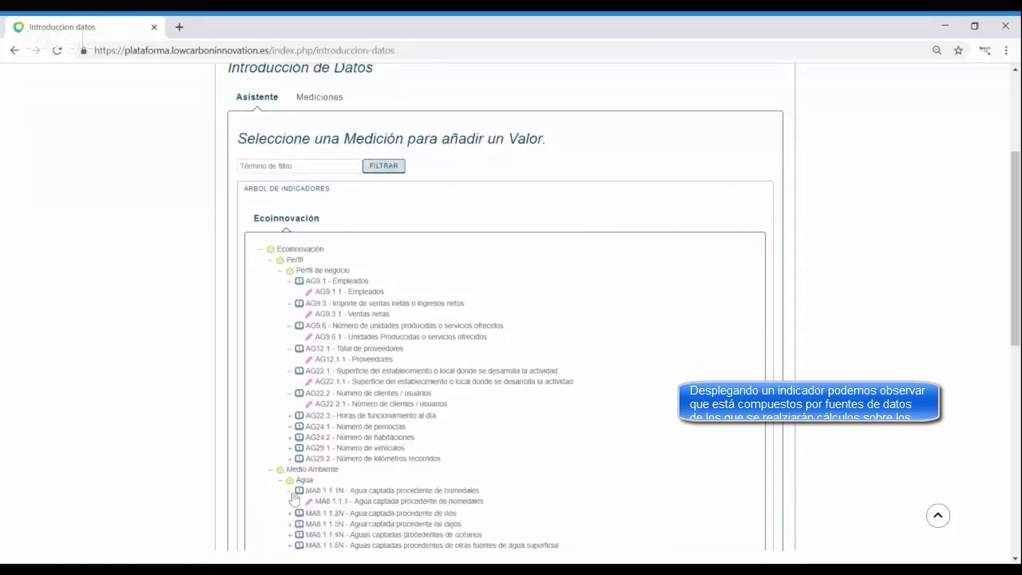
click(290, 512)
scroll(328, 501, up, 2)
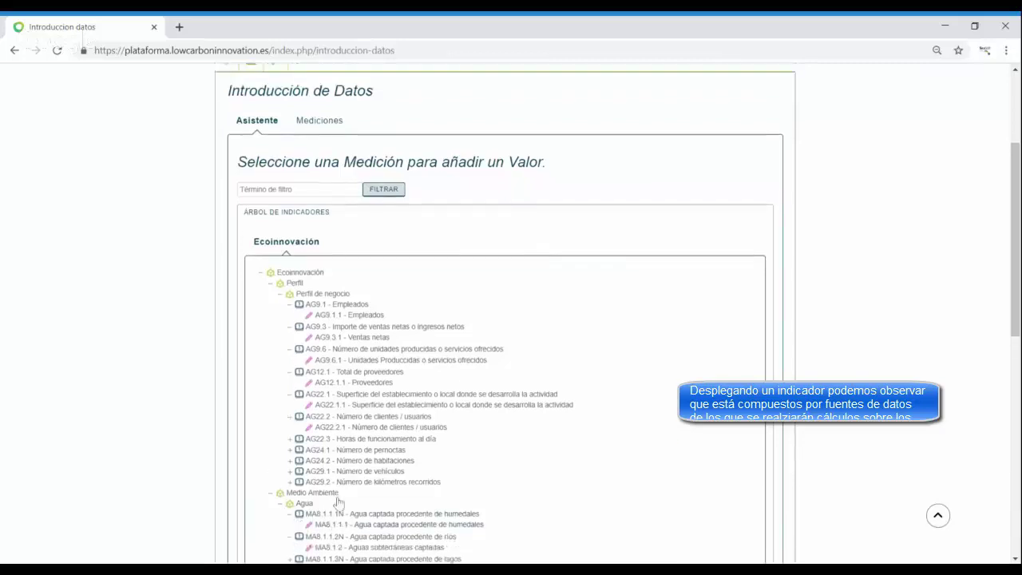
scroll(383, 423, down, 2)
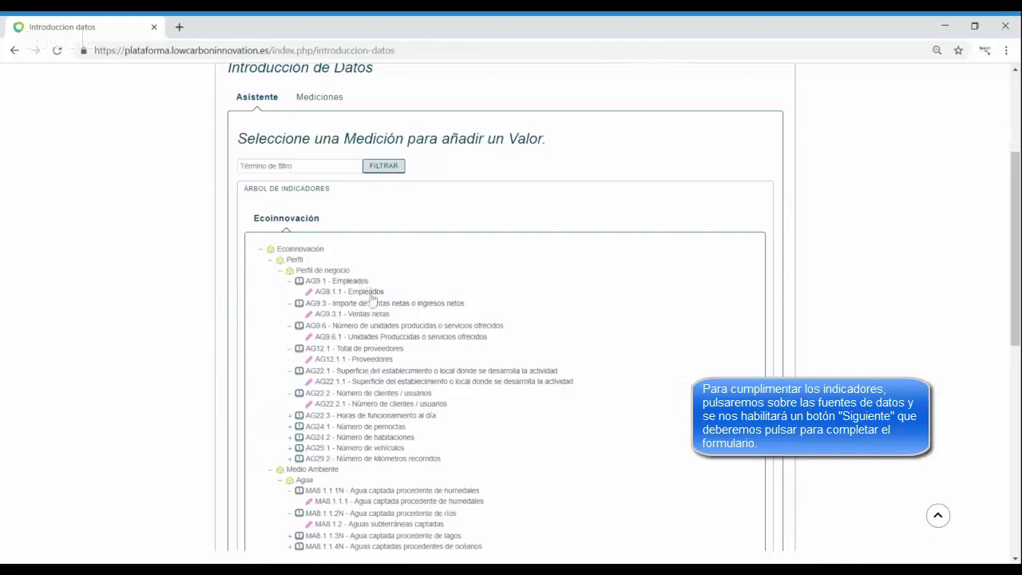
- Open the data entry form for the AG9.1.1 - Empleados data source
click(359, 292)
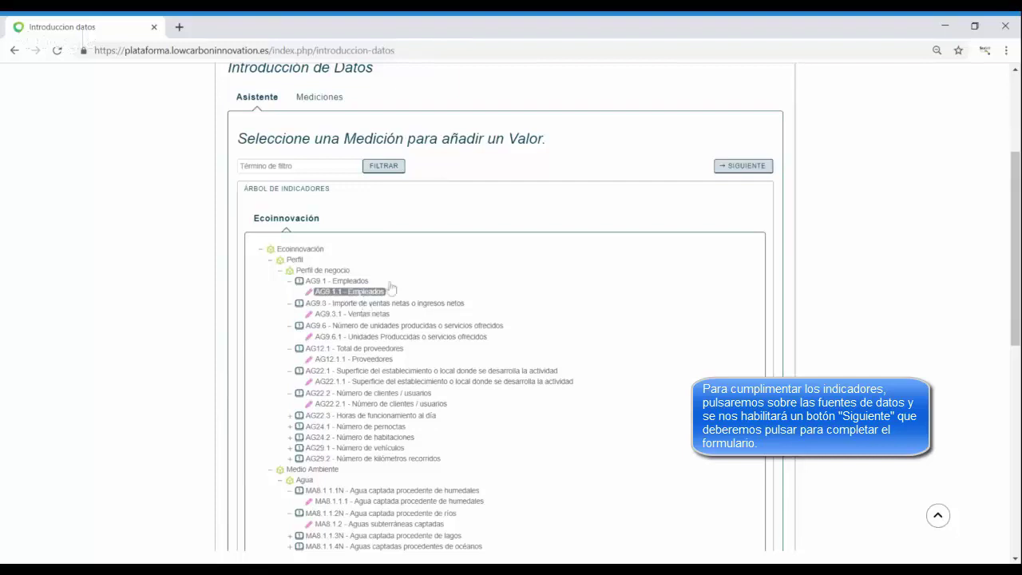
click(743, 166)
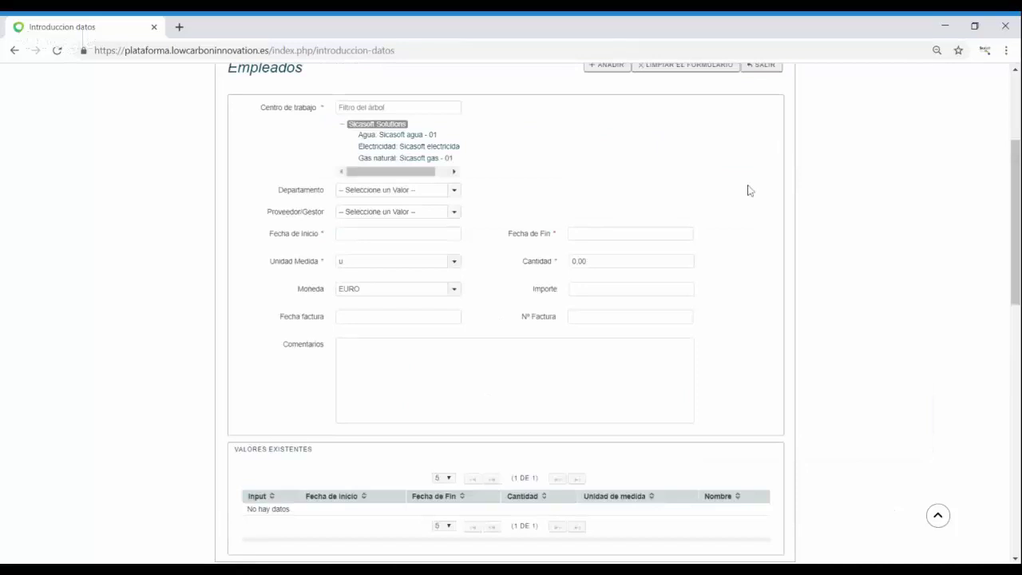
scroll(650, 164, up, 3)
mouse_move(650, 164)
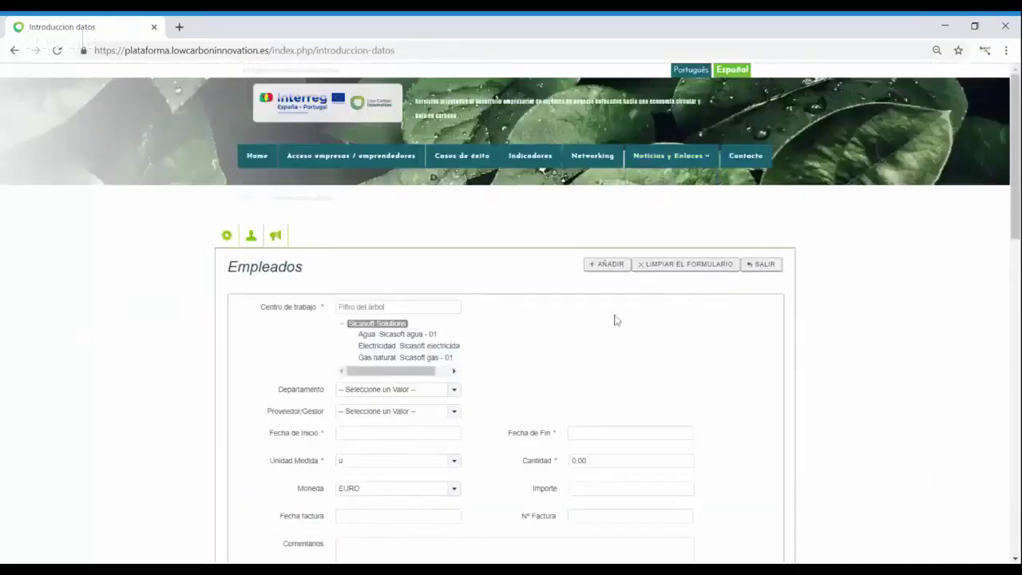
- Select the electricity meter as Centro de trabajo and set the period from 01/05/2019 to 31/05/2019
scroll(623, 331, down, 2)
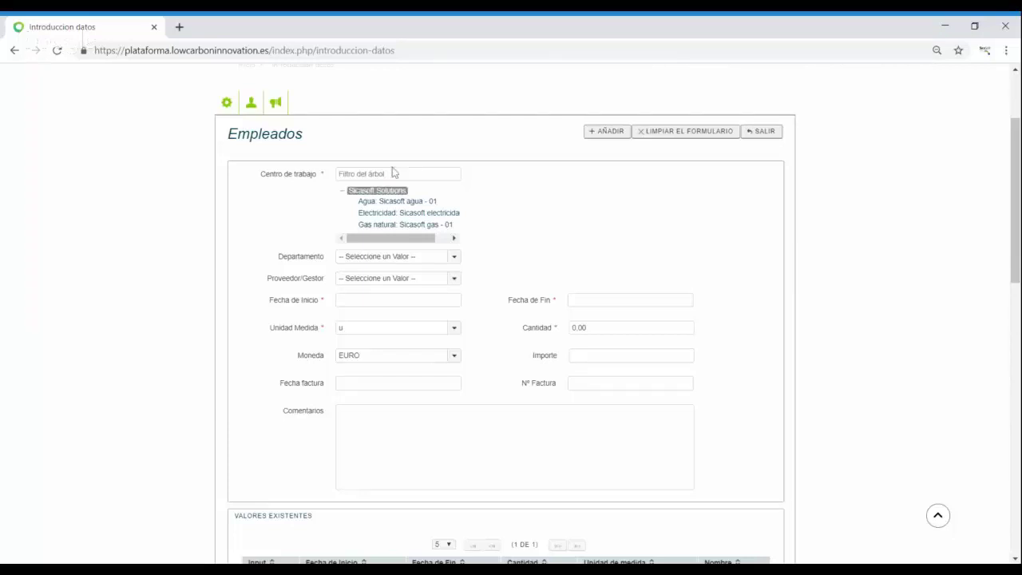
click(403, 213)
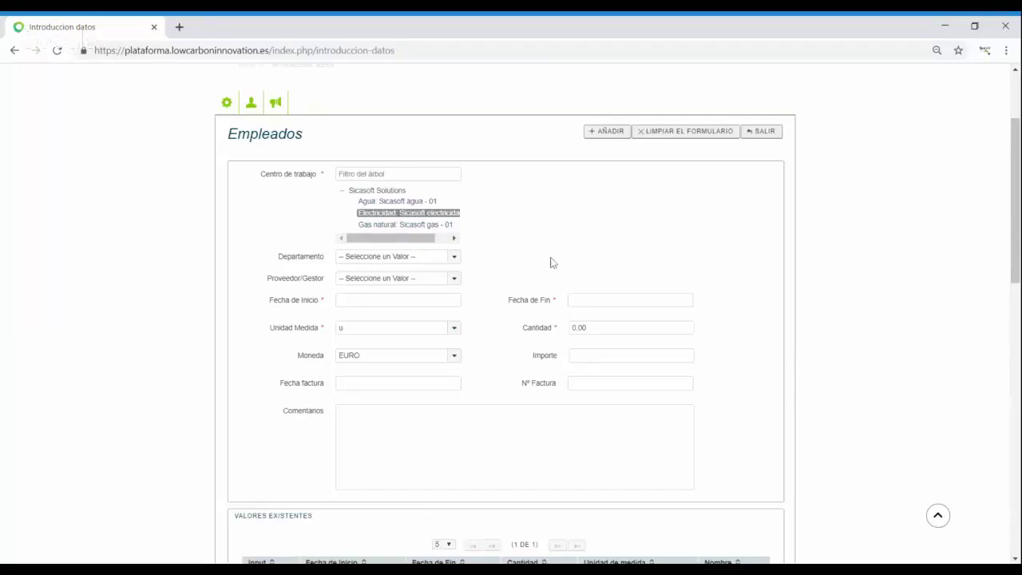
click(411, 302)
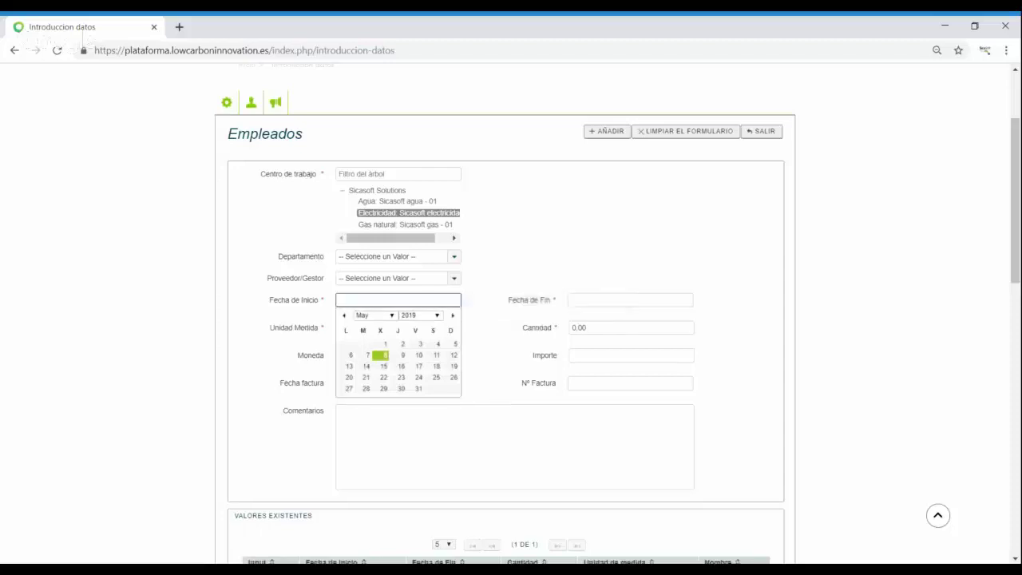
click(386, 345)
click(612, 300)
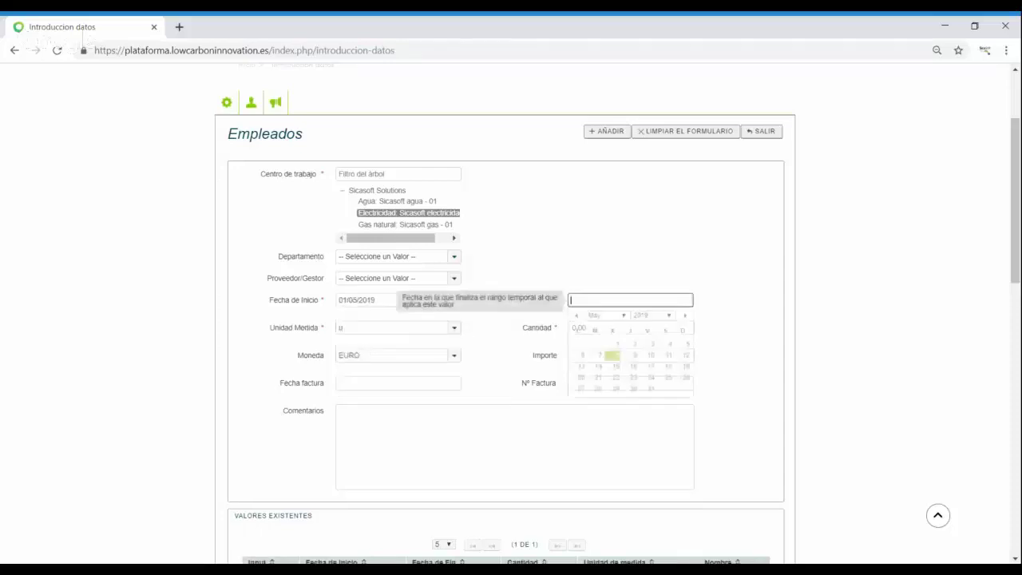
click(651, 388)
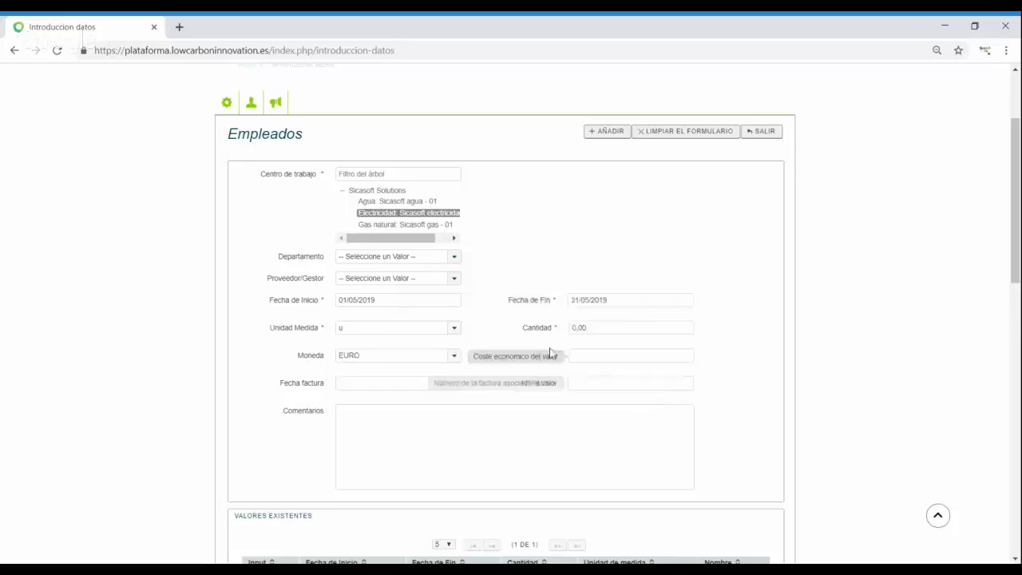
- View the available Unidad Medida options without choosing another unit
click(458, 332)
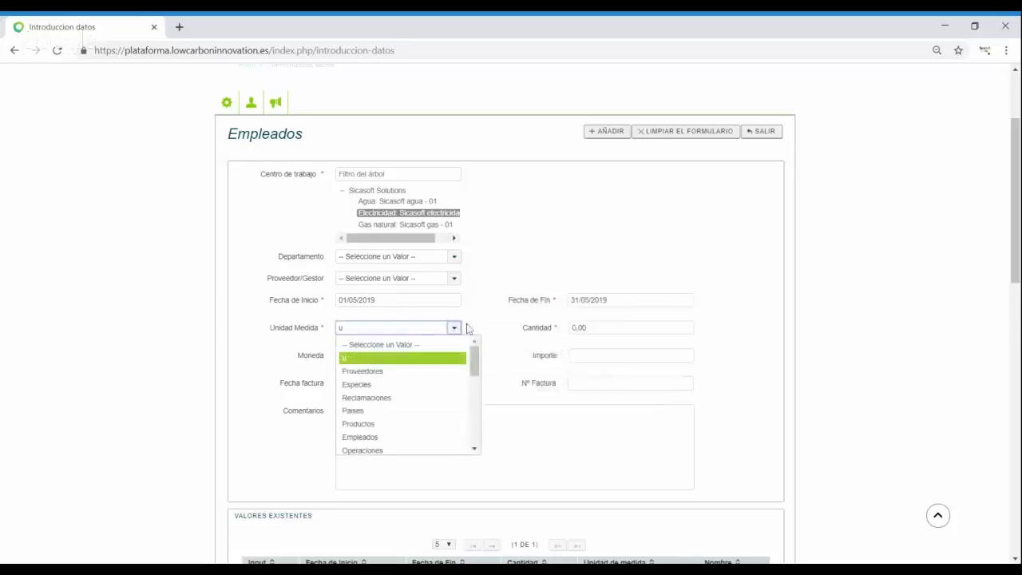
mouse_move(477, 359)
mouse_down()
mouse_move(476, 378)
mouse_move(479, 363)
mouse_up()
click(481, 320)
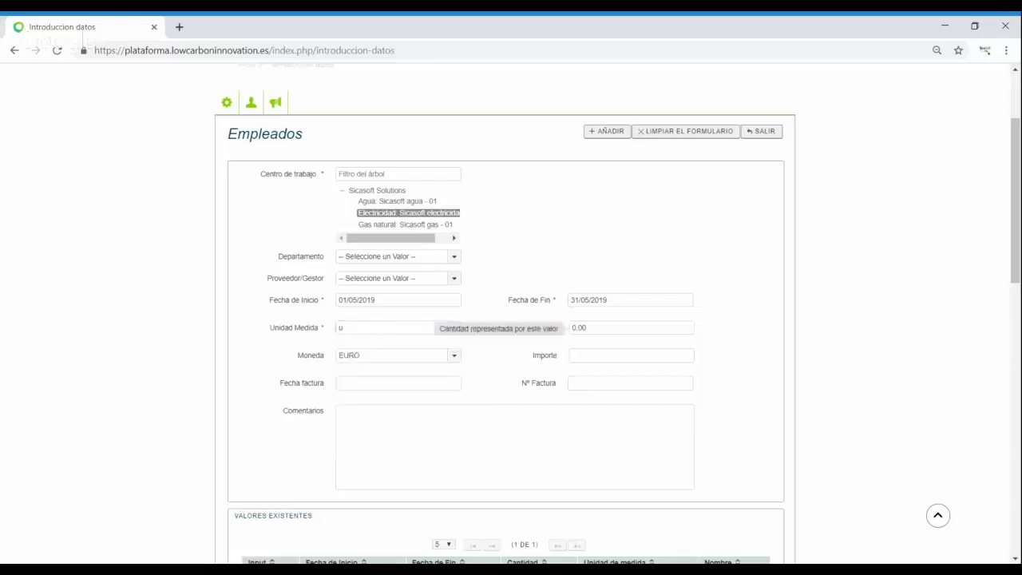
- Set Cantidad to 20 and add the Empleados value
click(583, 328)
key(ctrl+a)
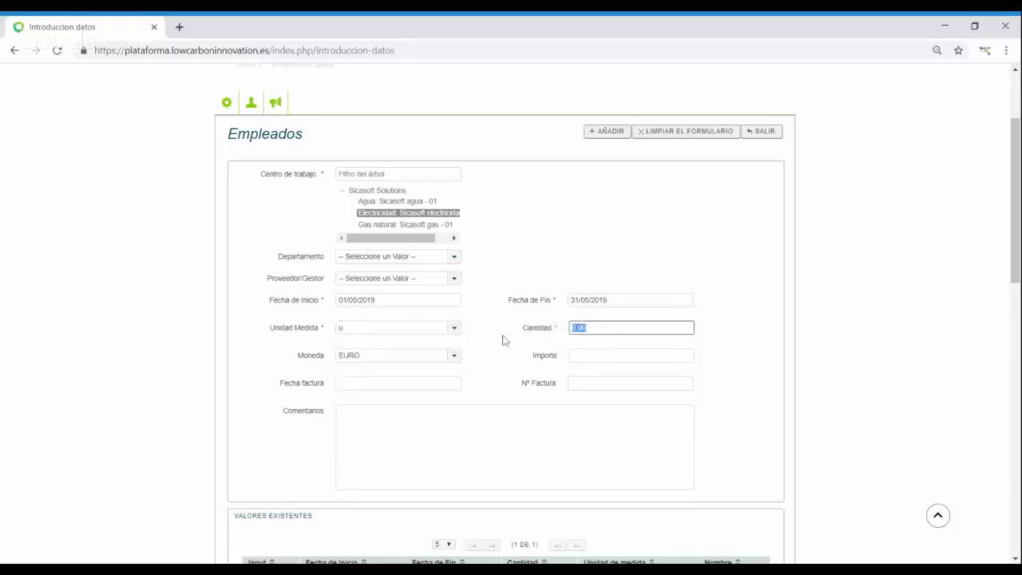
text(20)
click(606, 132)
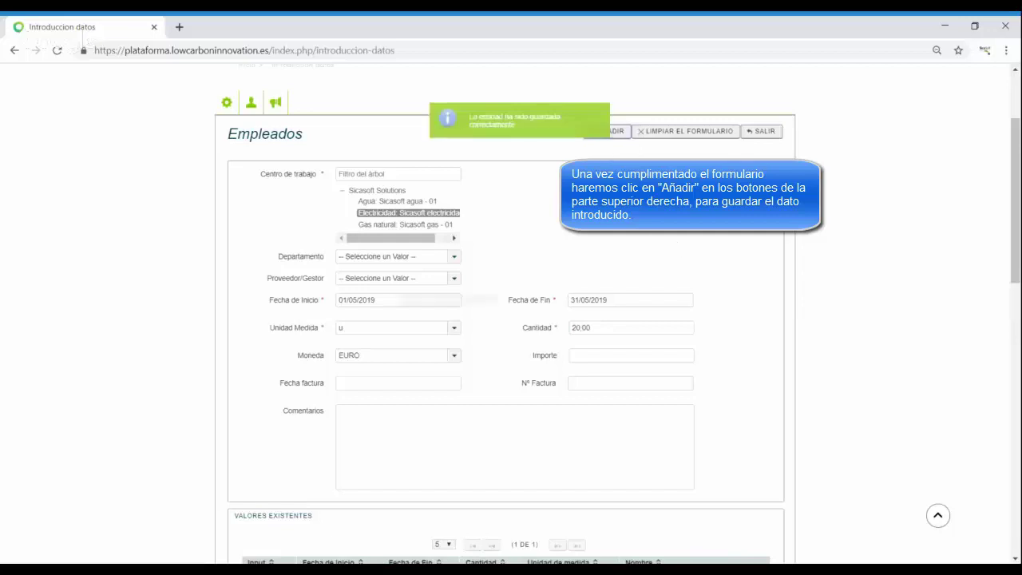
- Load the existing Empleados value from Valores existentes into the form to see its editing options and exit the form
scroll(702, 270, down, 1)
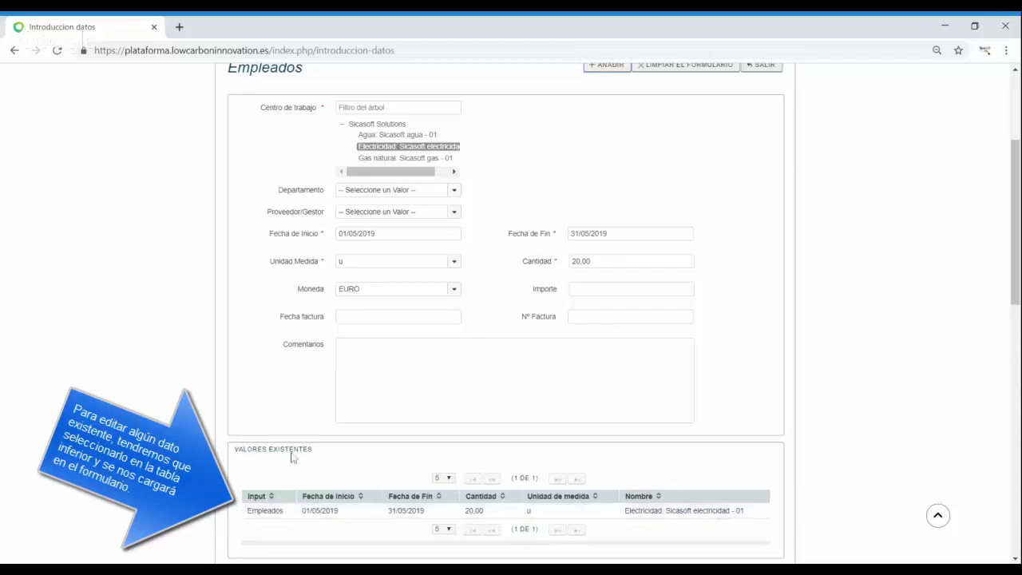
scroll(293, 444, down, 1)
scroll(290, 444, down, 1)
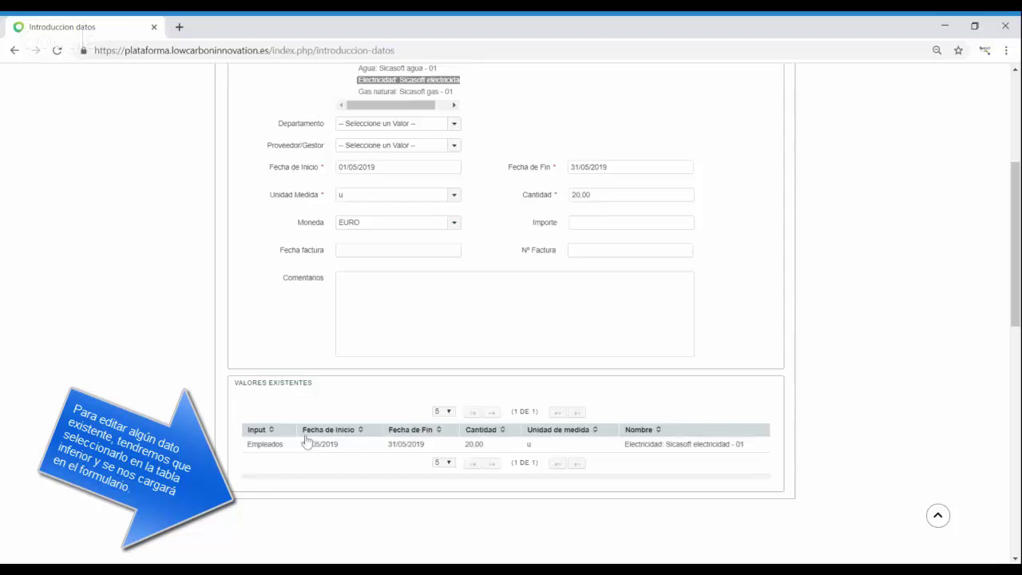
click(284, 445)
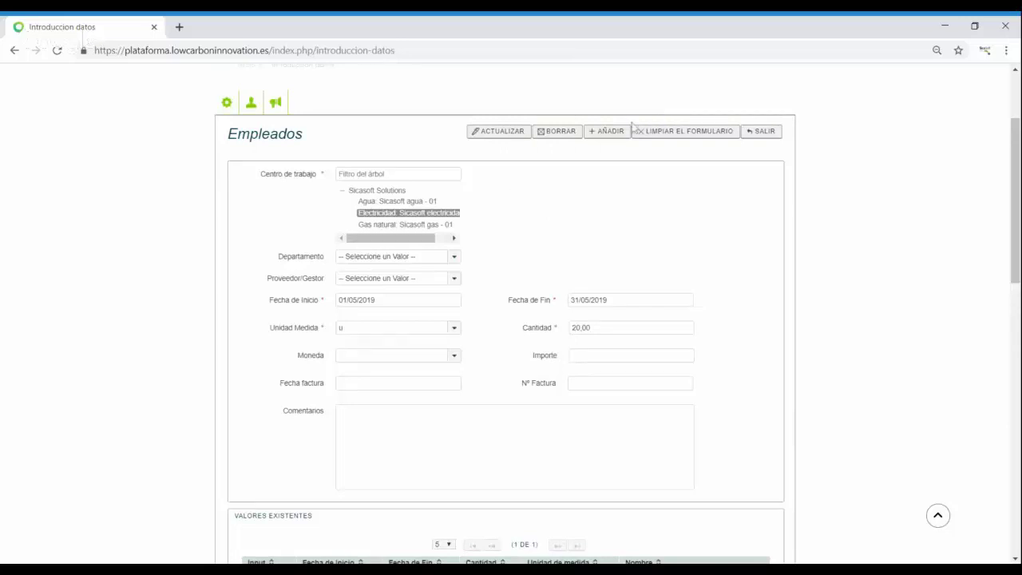
click(765, 134)
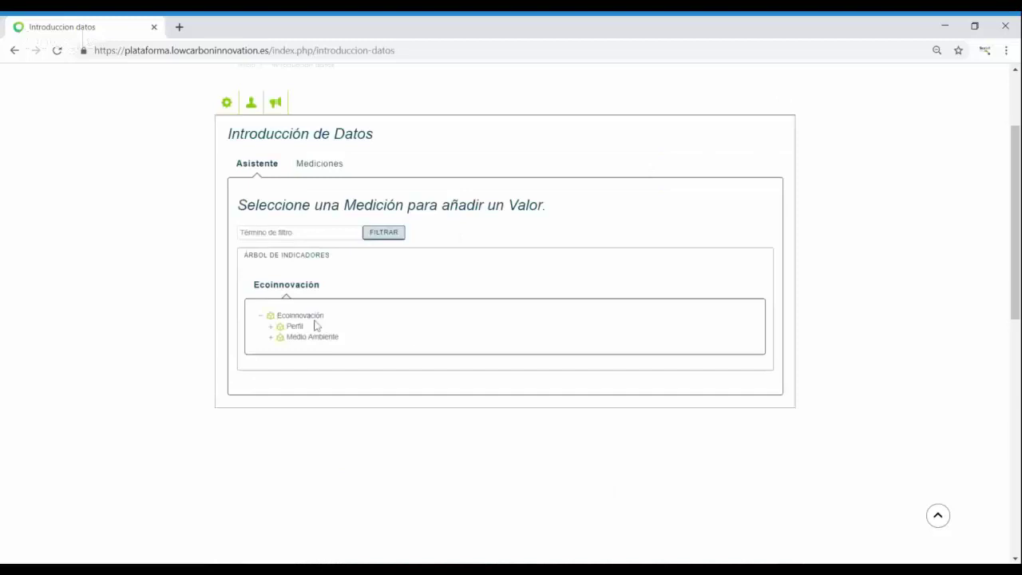
- Reopen the data entry form for AG9.1.1 - Empleados under Perfil de negocio in the Ecoinnovación tree
click(271, 328)
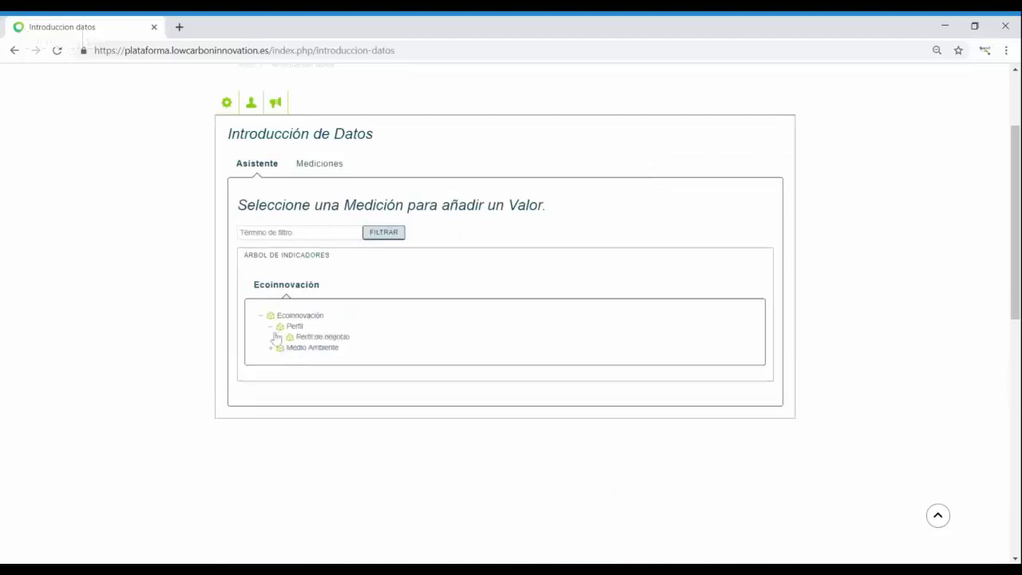
click(280, 337)
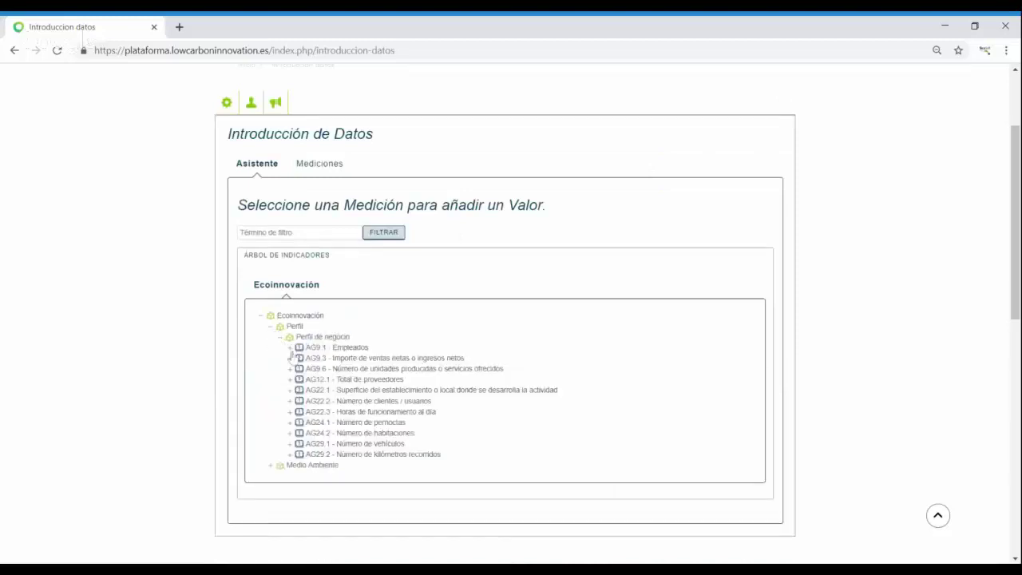
click(289, 347)
click(345, 357)
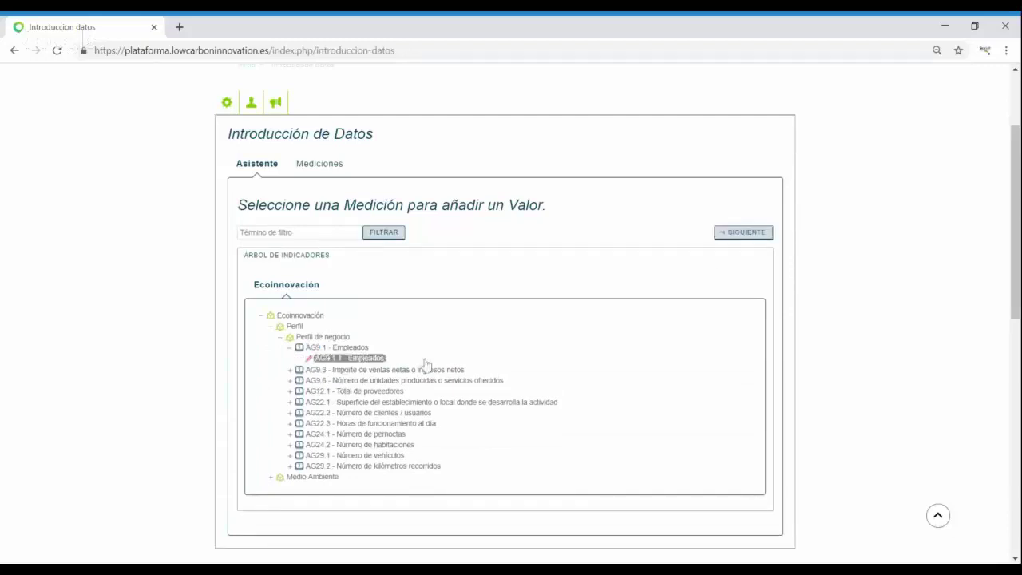
click(761, 237)
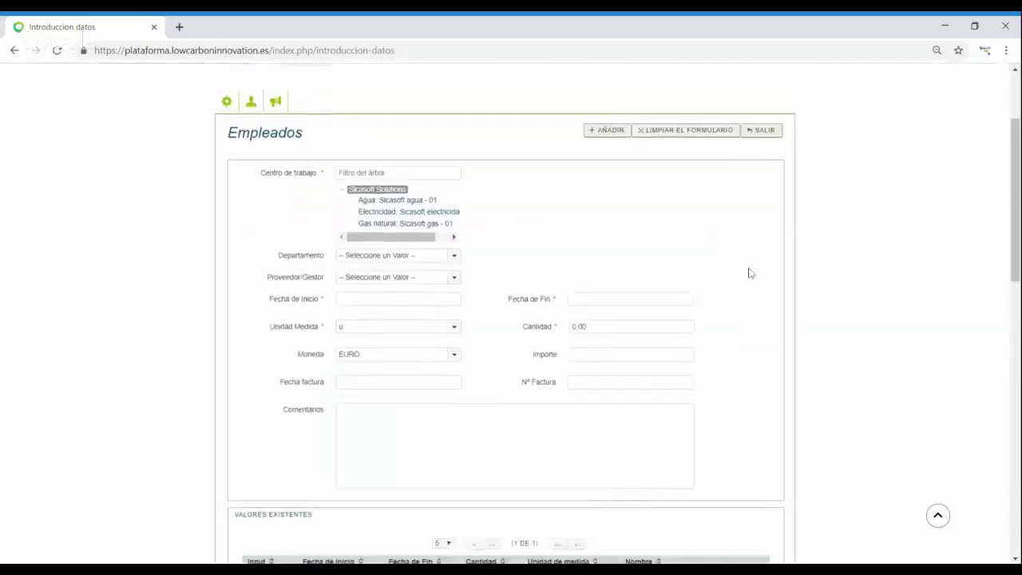
- Select the saved May 2019 Empleados record again to view its update and delete options, and leave the form
scroll(748, 272, down, 2)
click(639, 449)
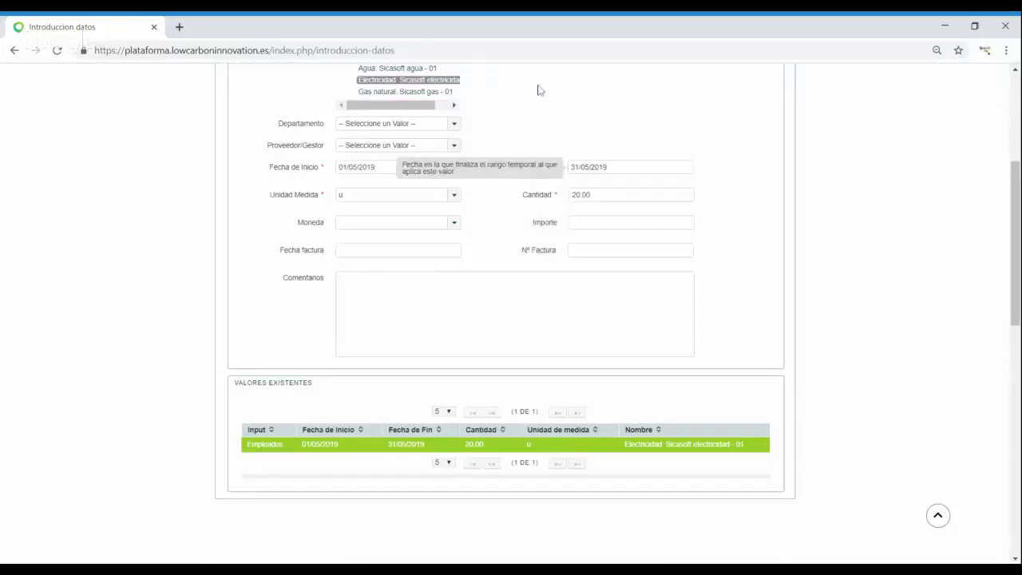
scroll(538, 91, up, 2)
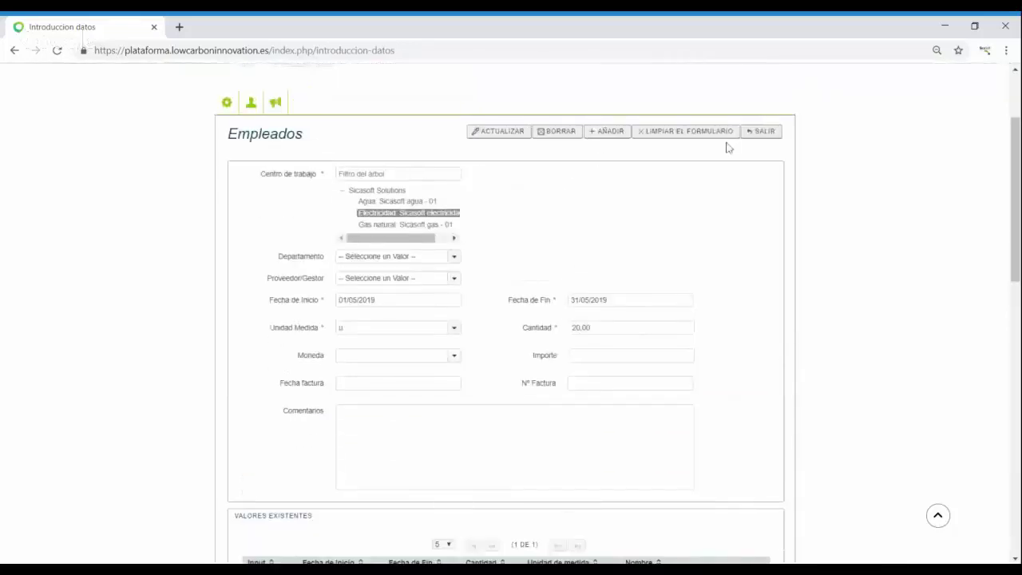
click(763, 133)
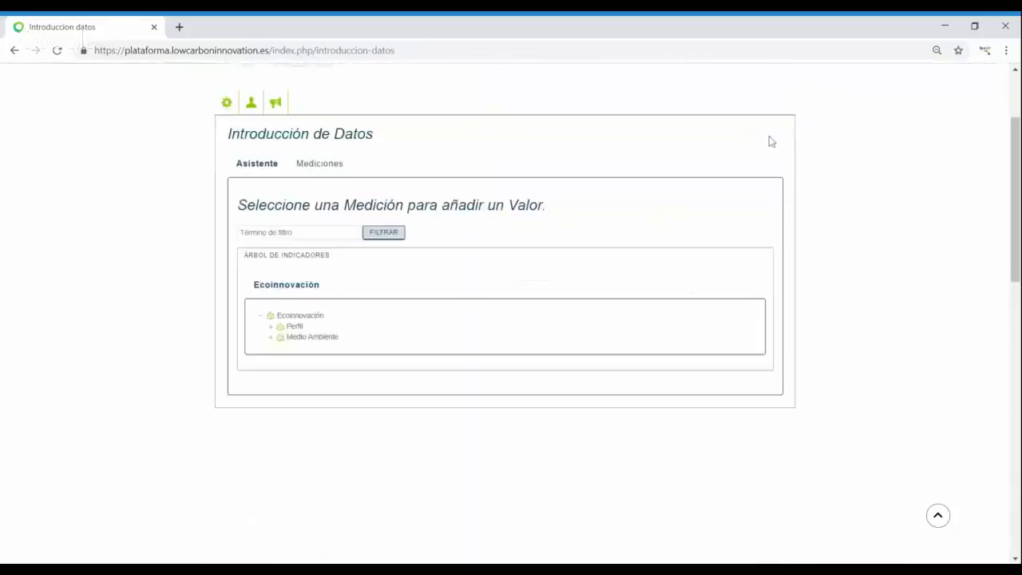
- Open the data entry form for MA8.1.1.1 - Agua captada procedente de humedales under Medio Ambiente, Agua
click(271, 337)
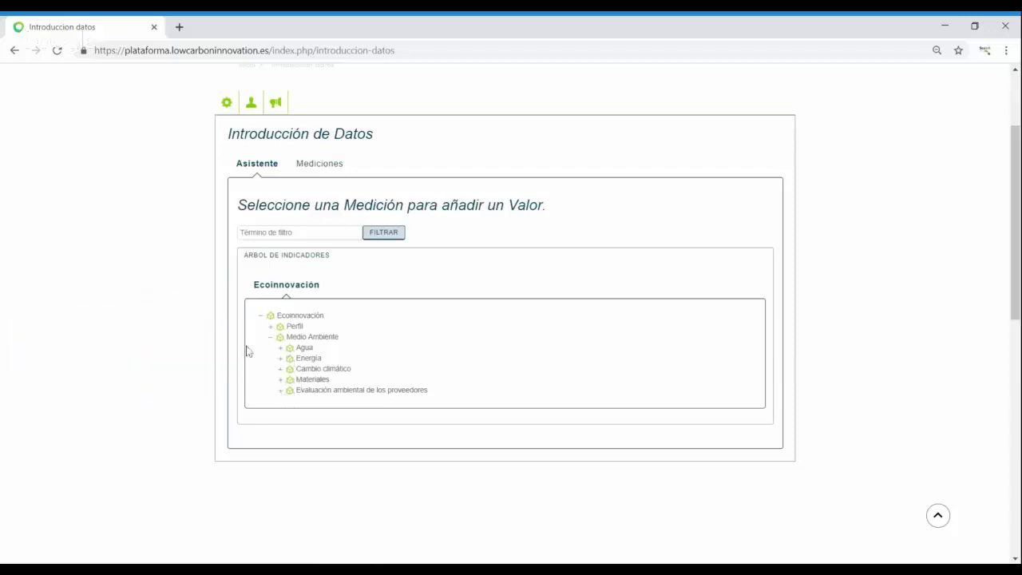
click(281, 348)
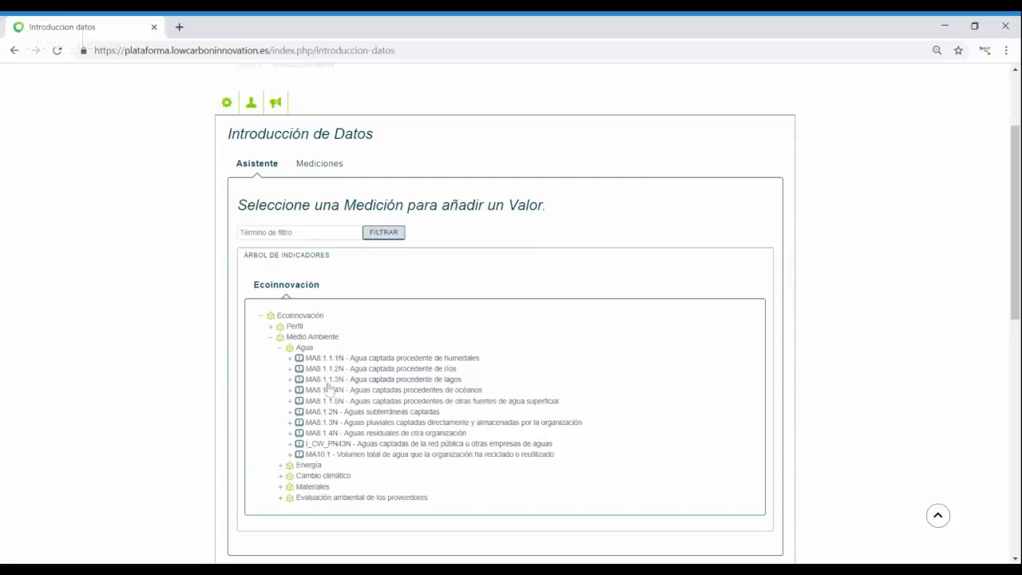
click(298, 367)
click(291, 358)
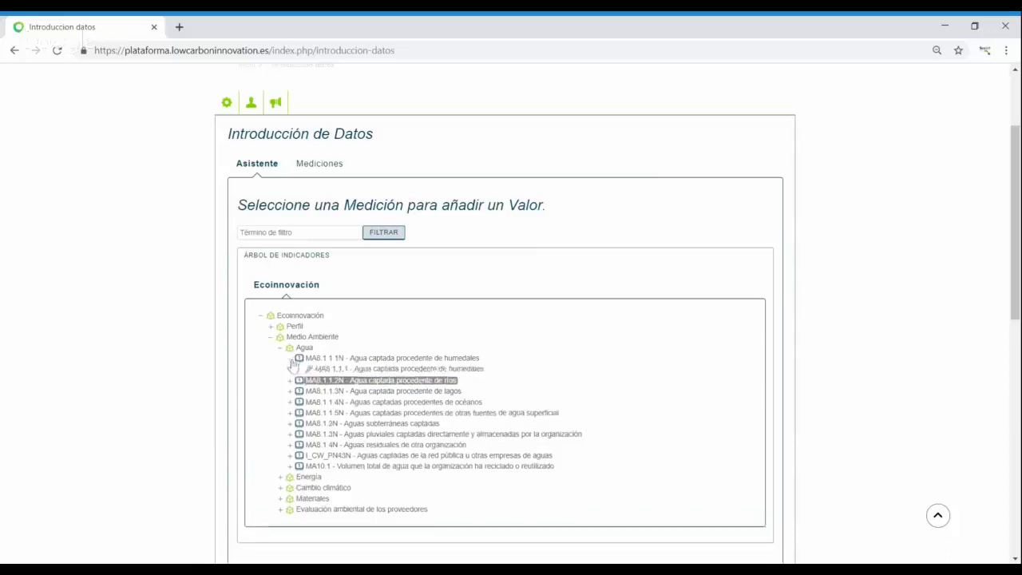
click(349, 370)
click(348, 370)
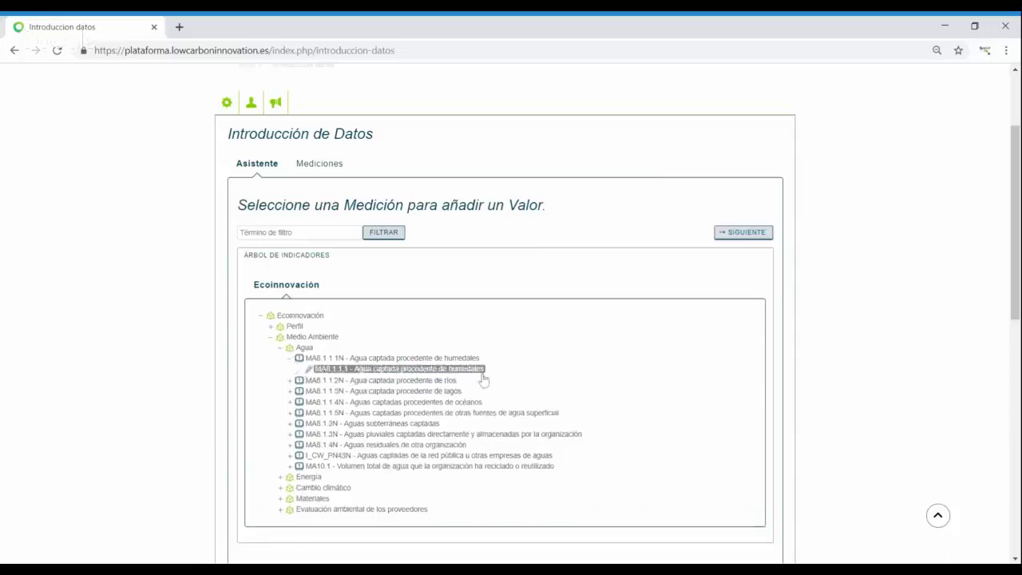
click(757, 240)
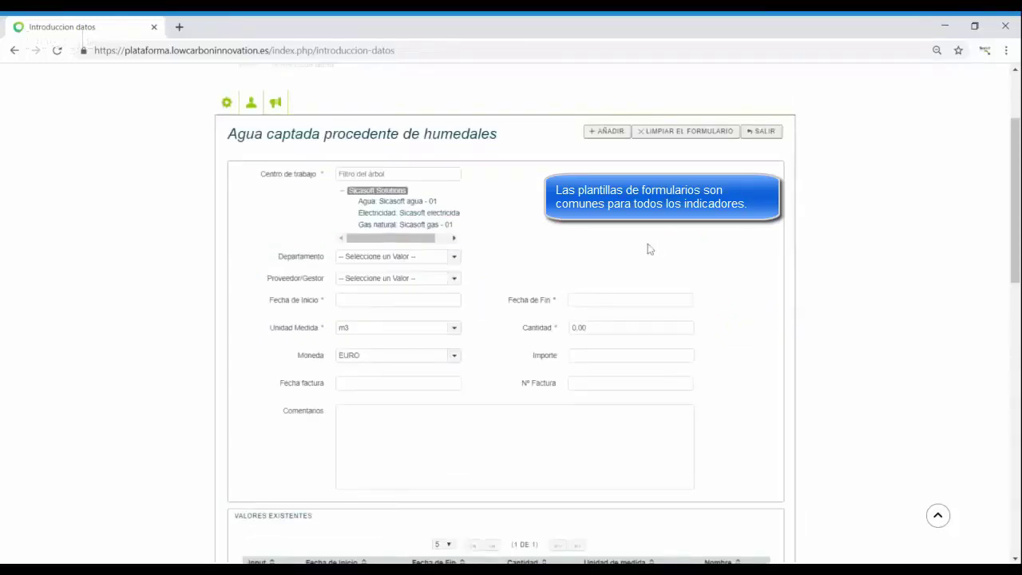
- Look over the Agua captada procedente de humedales form and exit it without entering data
scroll(603, 248, down, 1)
scroll(609, 247, up, 1)
click(764, 131)
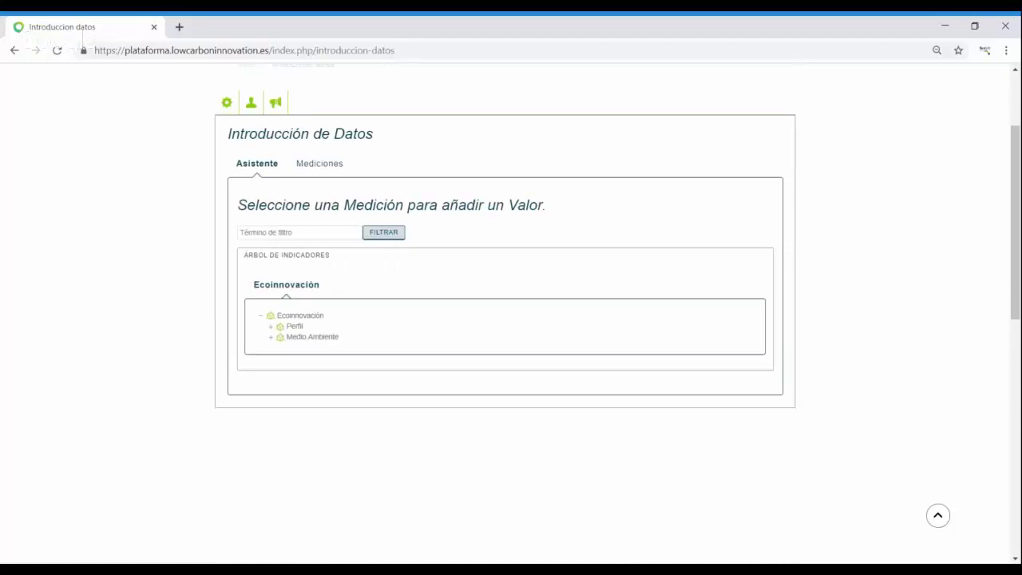
- Show 15 records per page in the Mediciones list and open the Peso del material reciclado sin especificar entry form
click(323, 168)
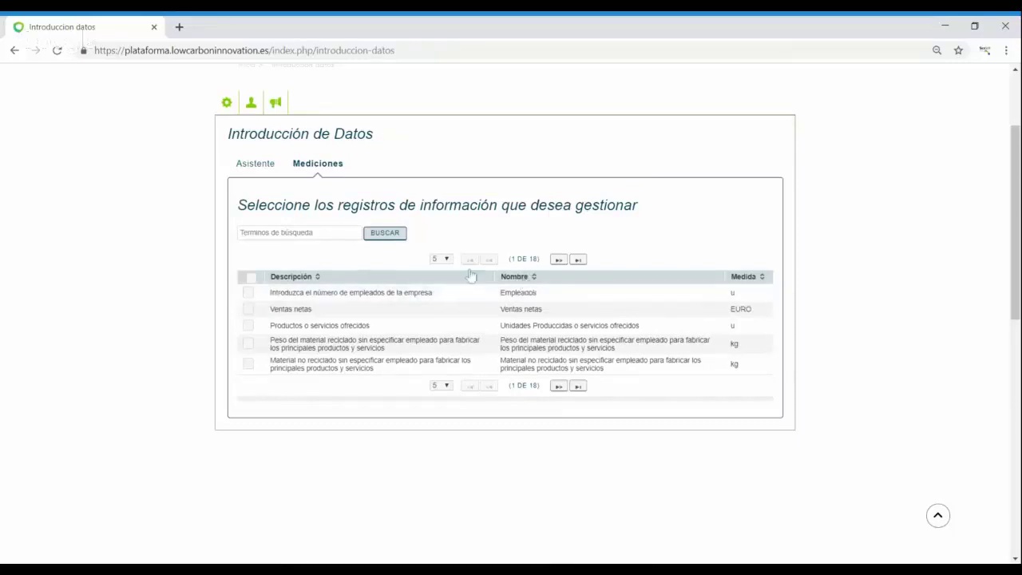
click(447, 260)
click(445, 291)
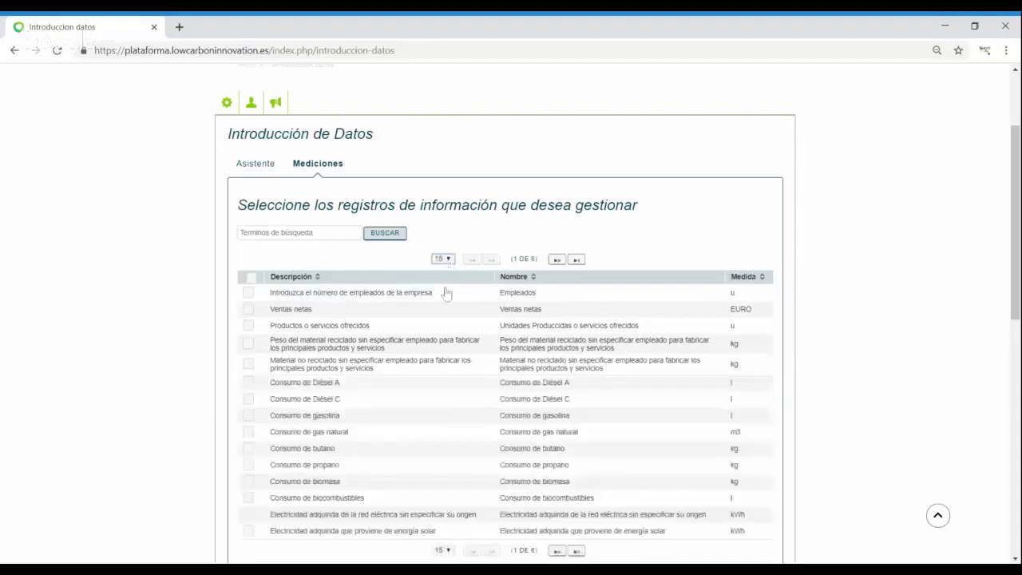
click(445, 347)
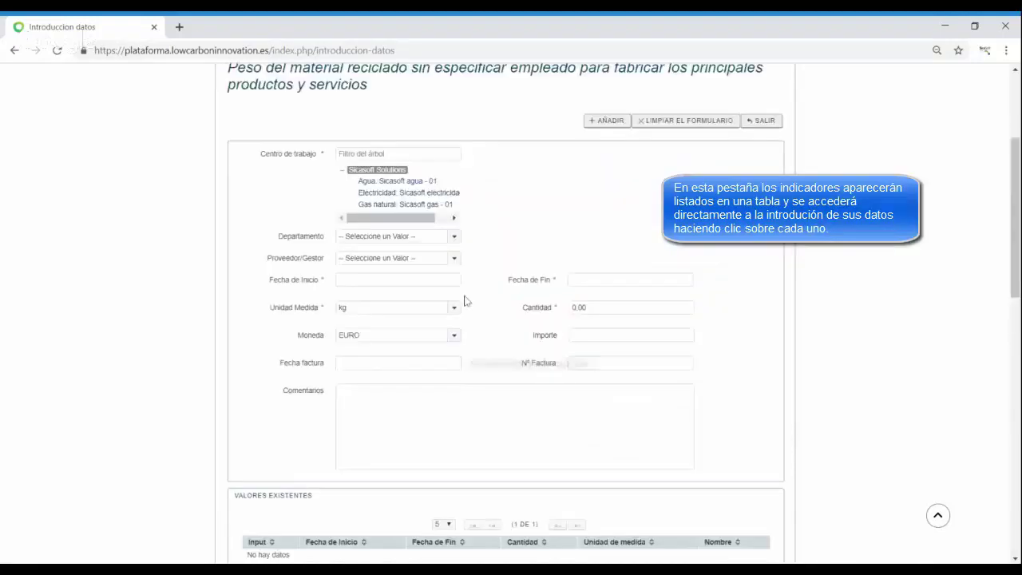
- Exit the recycled material form and open the Indicadores section from the Acceso empresas / emprendedores page
click(768, 125)
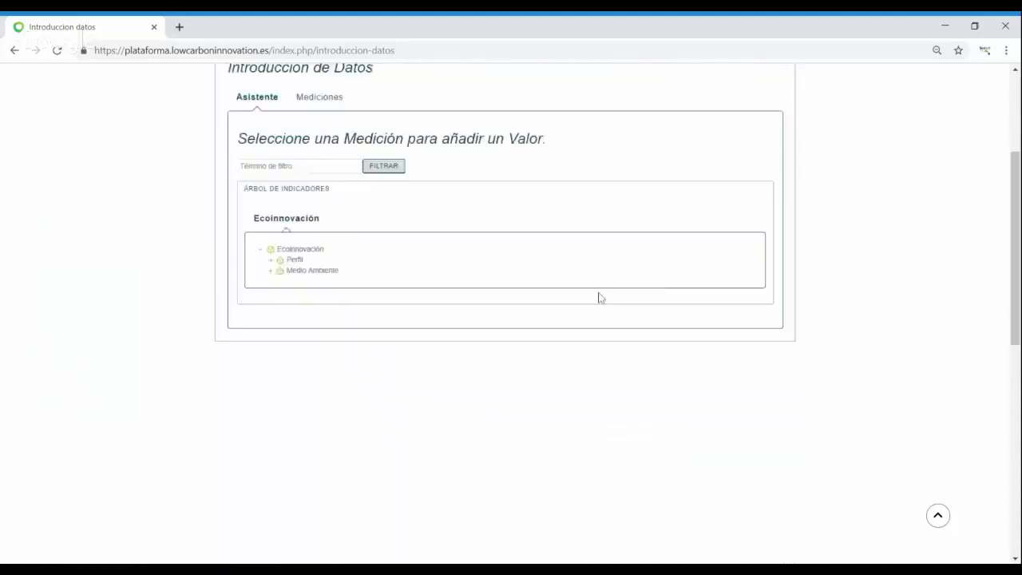
scroll(597, 297, up, 2)
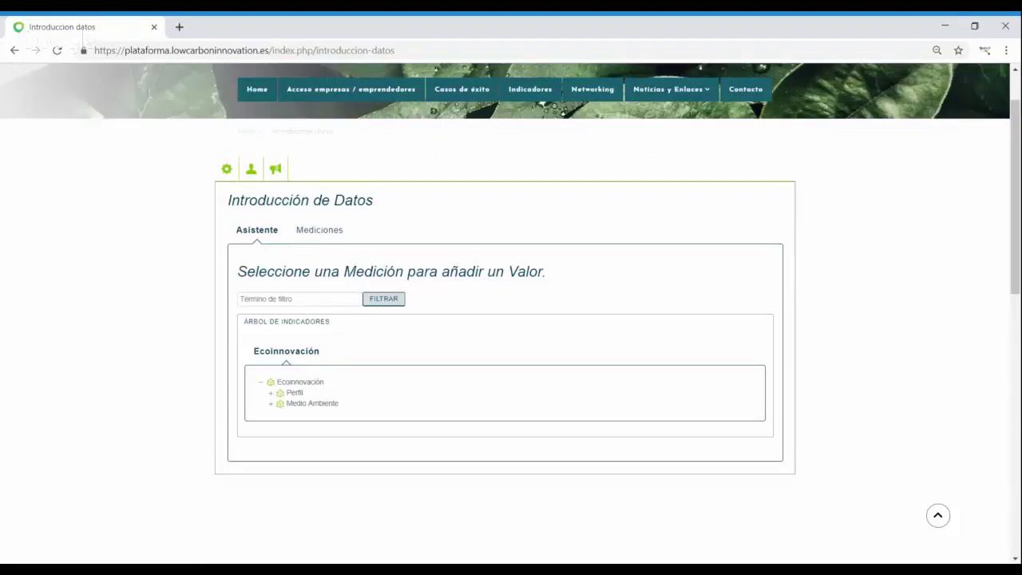
click(369, 94)
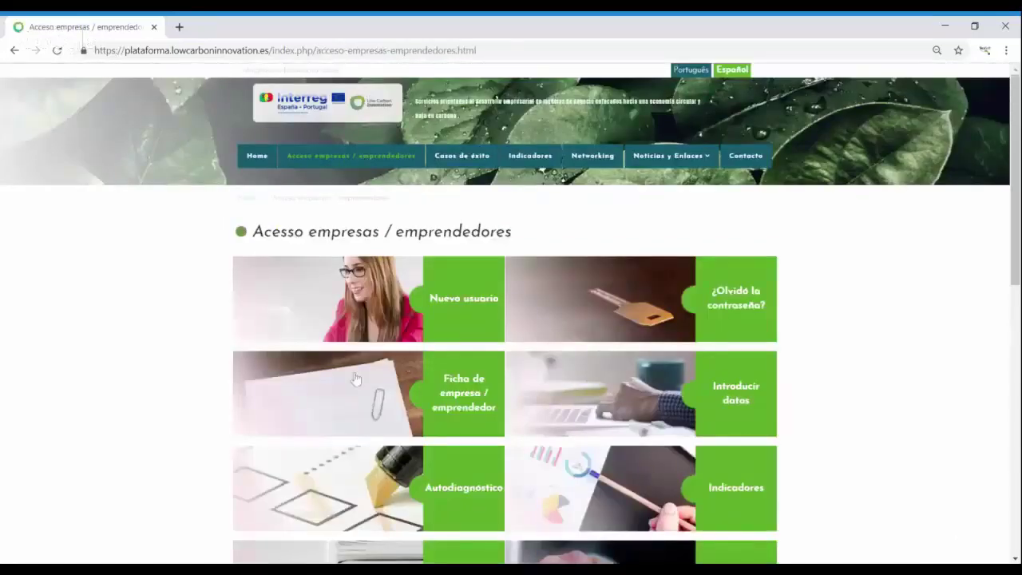
scroll(370, 399, down, 1)
scroll(375, 391, down, 2)
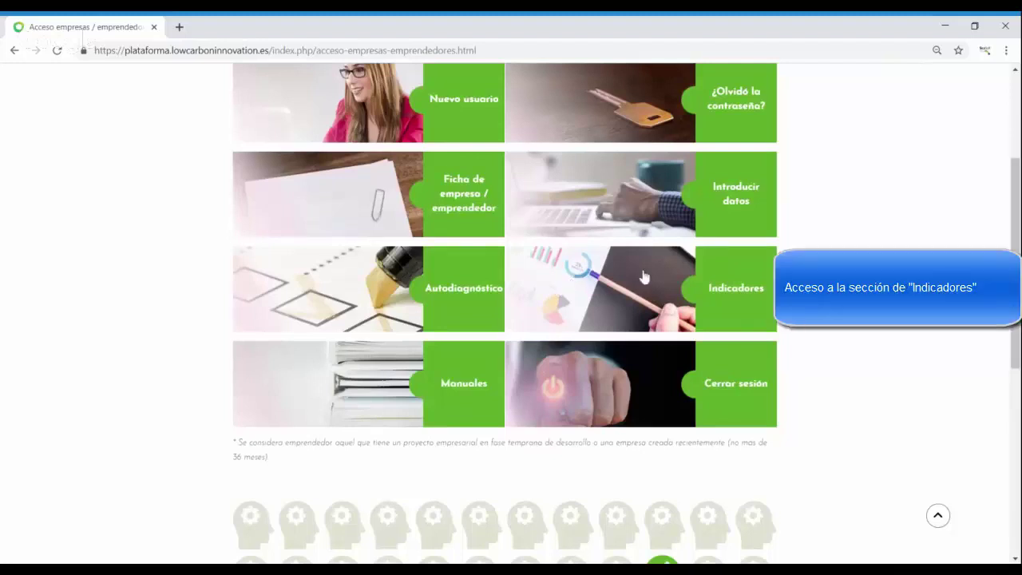
click(748, 293)
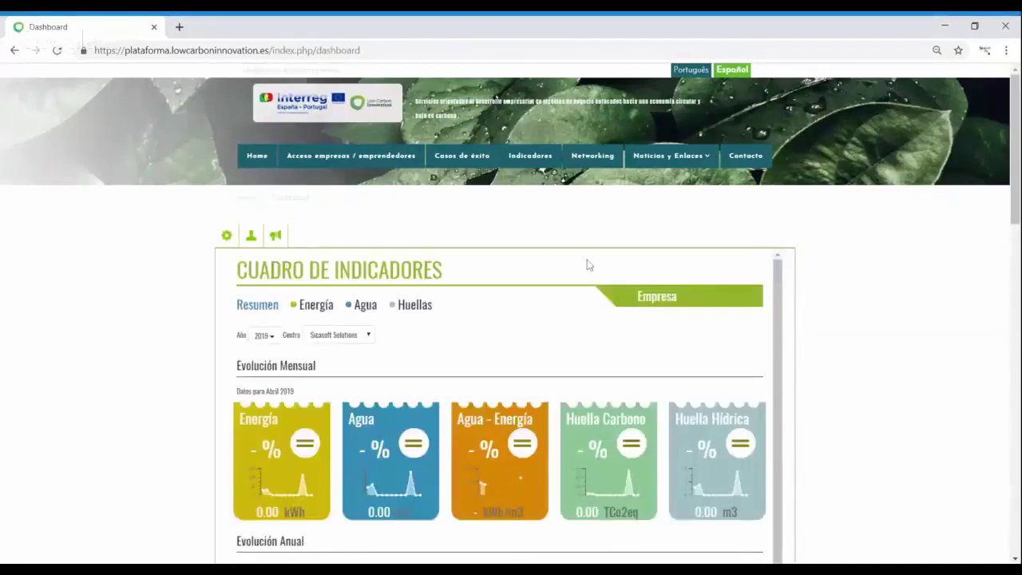
- Examine the 2019 monthly and annual evolution cards in the Cuadro de Indicadores summary
scroll(550, 303, down, 2)
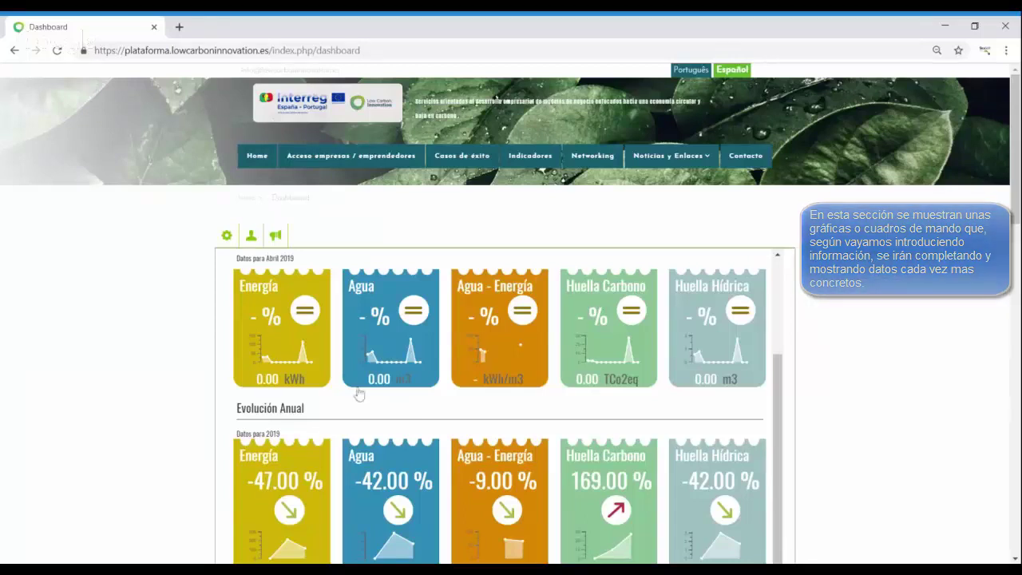
mouse_move(1017, 97)
mouse_down()
mouse_move(1013, 196)
mouse_move(1018, 126)
mouse_up()
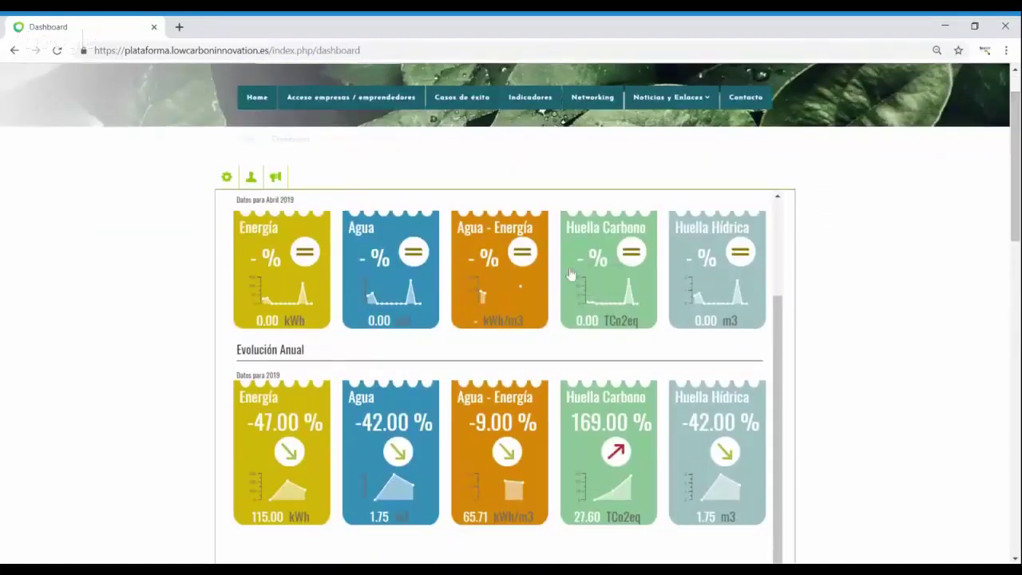
drag(780, 331, 778, 227)
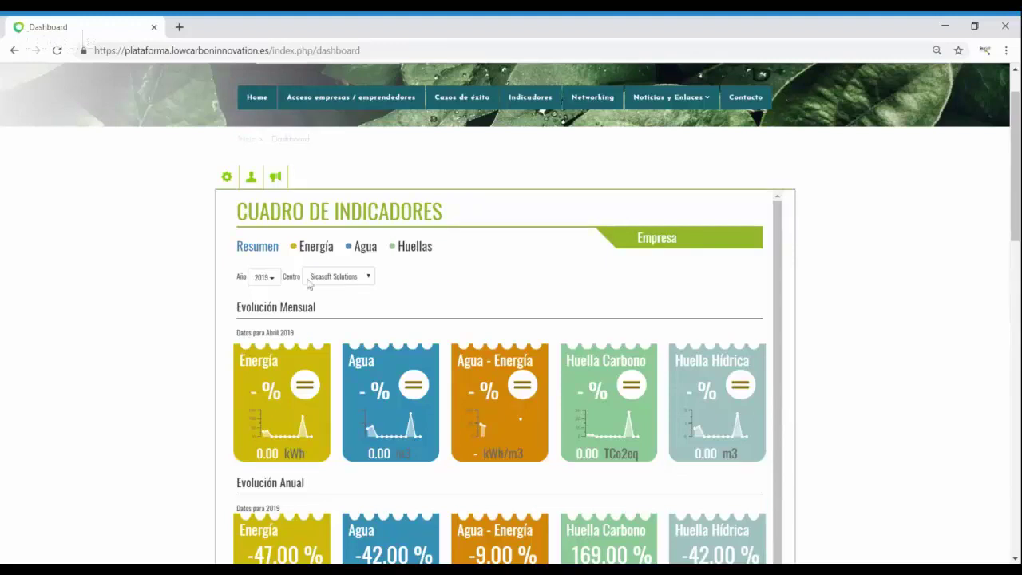
- Set the dashboard year to 2018 and review the monthly and annual evolution cards for that year
click(263, 277)
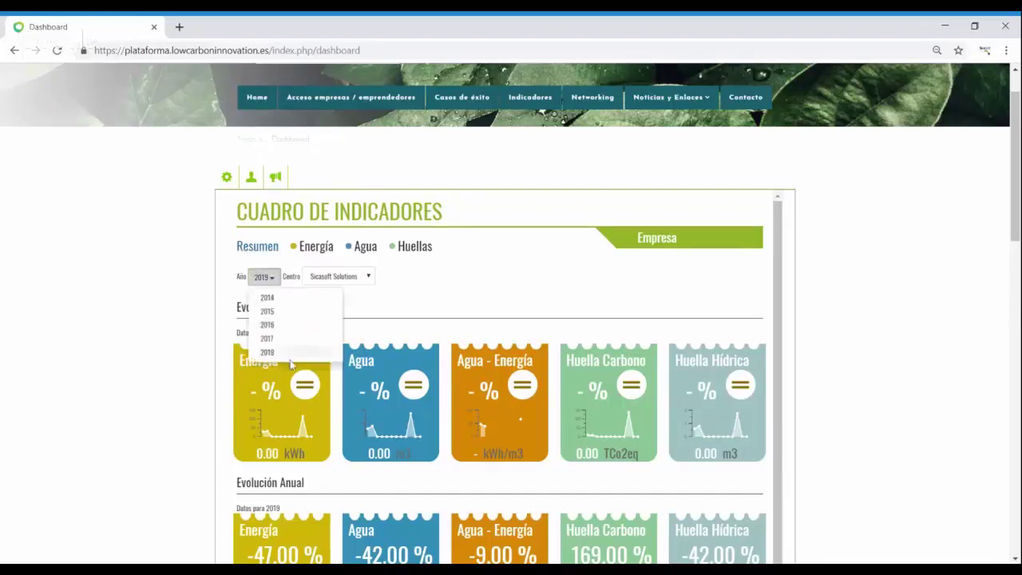
click(269, 352)
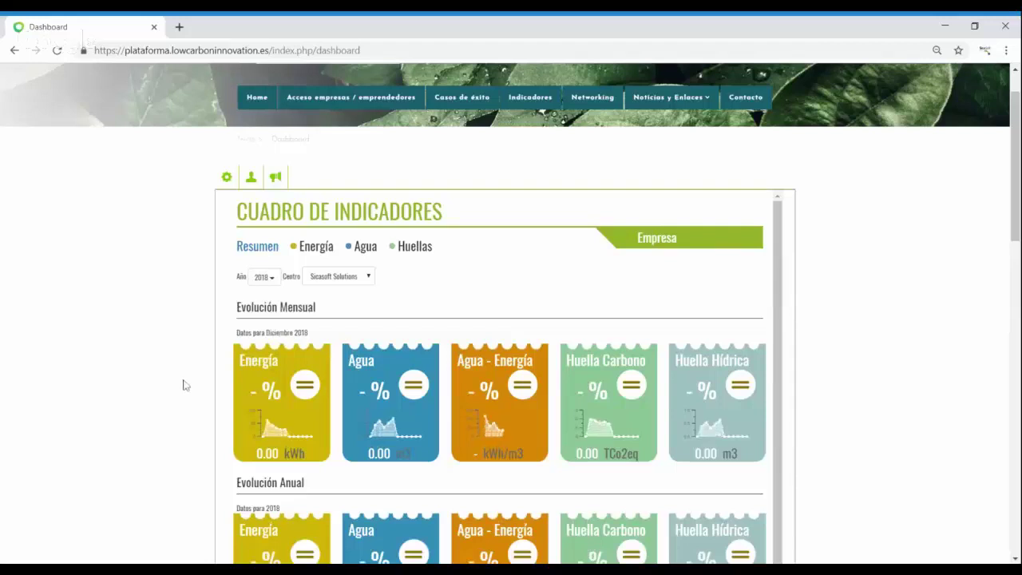
scroll(239, 388, down, 3)
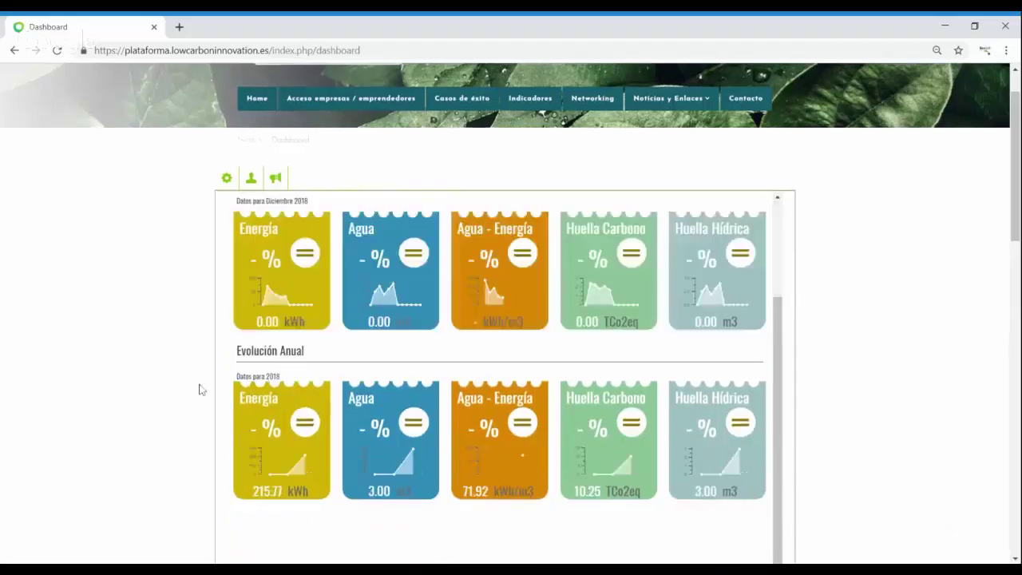
scroll(200, 387, up, 1)
scroll(775, 351, up, 2)
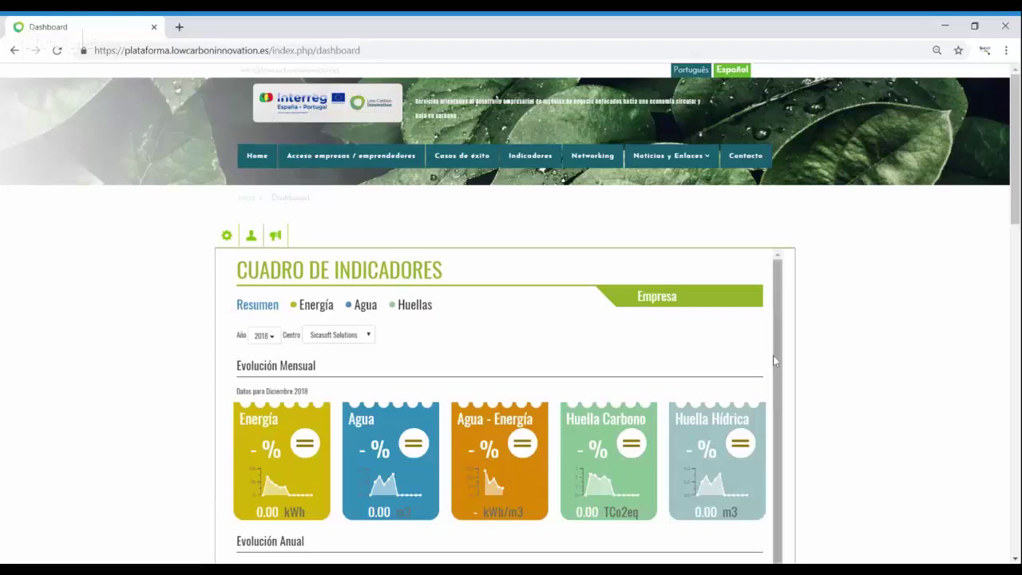
- Examine the Energía card under Evolución Mensual for 2018 and view the years available for the dashboard
scroll(305, 444, down, 2)
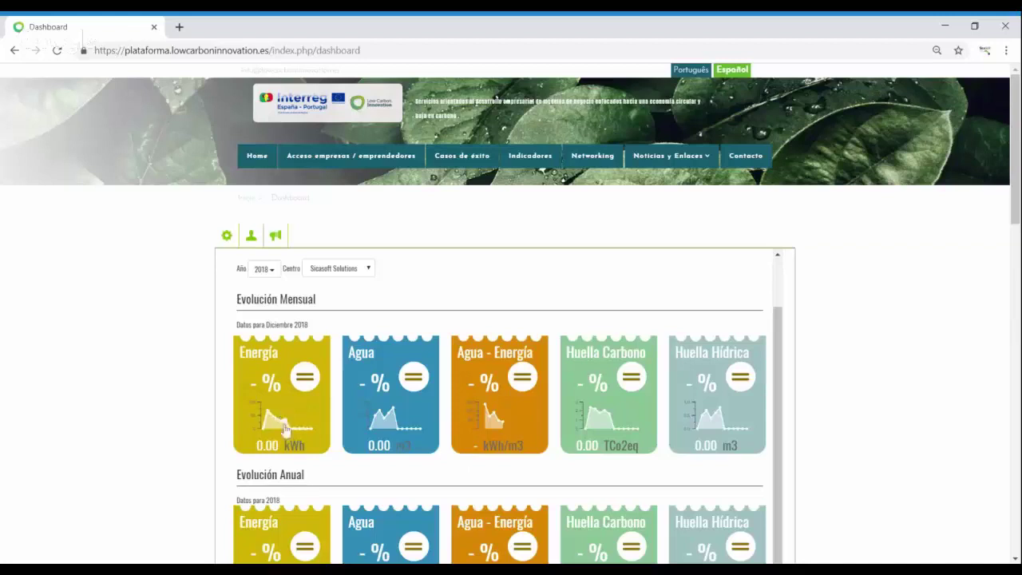
mouse_move(277, 425)
click(266, 270)
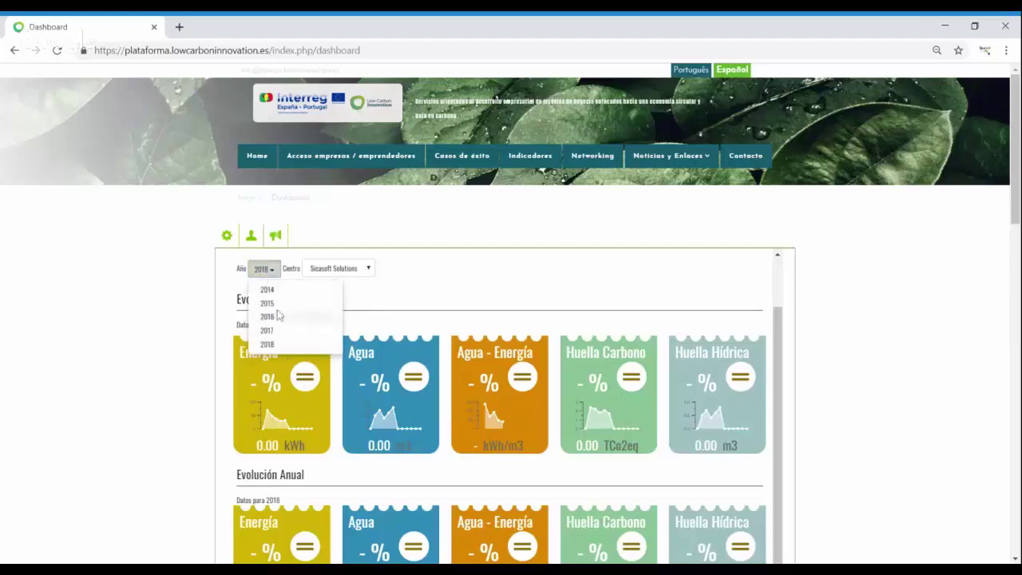
scroll(278, 315, up, 1)
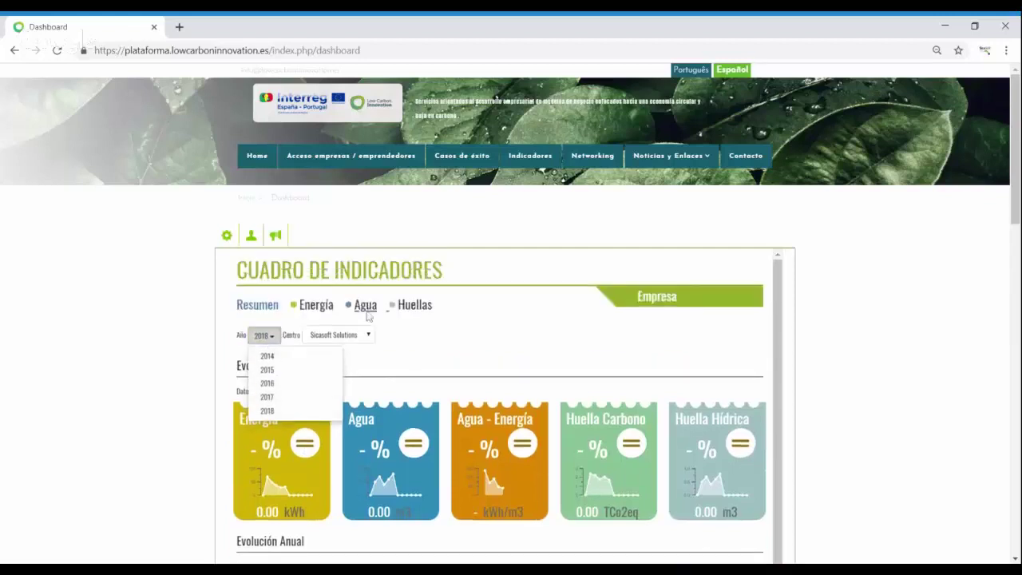
- Reopen the Indicadores section from the Acceso empresas / emprendedores page and review the 2019 summary cards
click(338, 158)
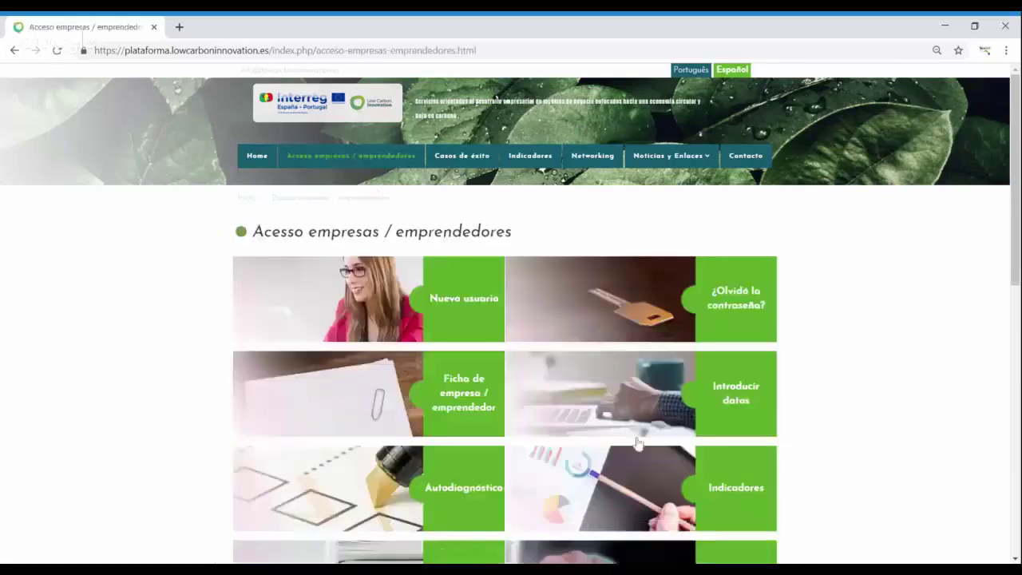
click(736, 488)
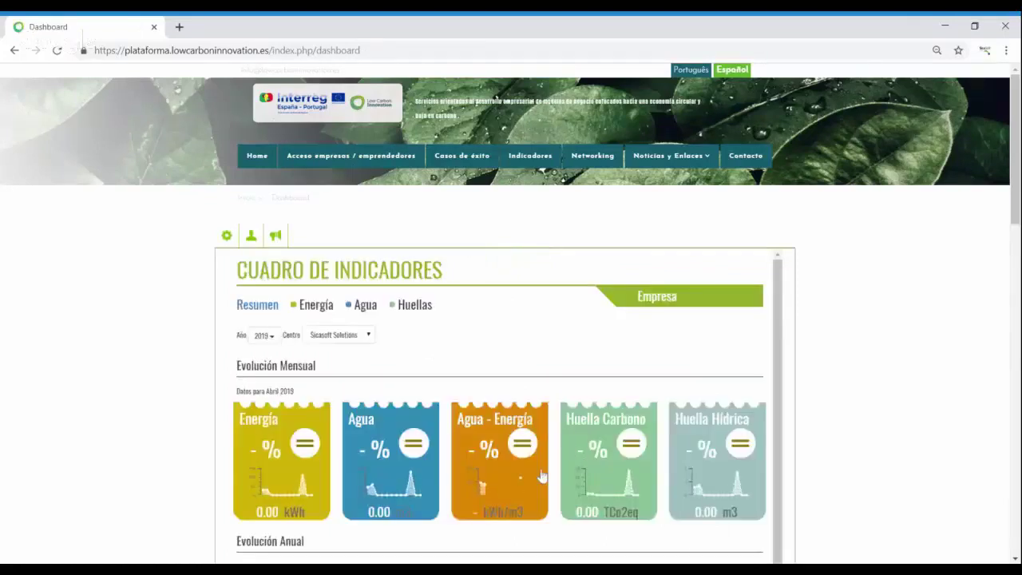
scroll(541, 476, down, 3)
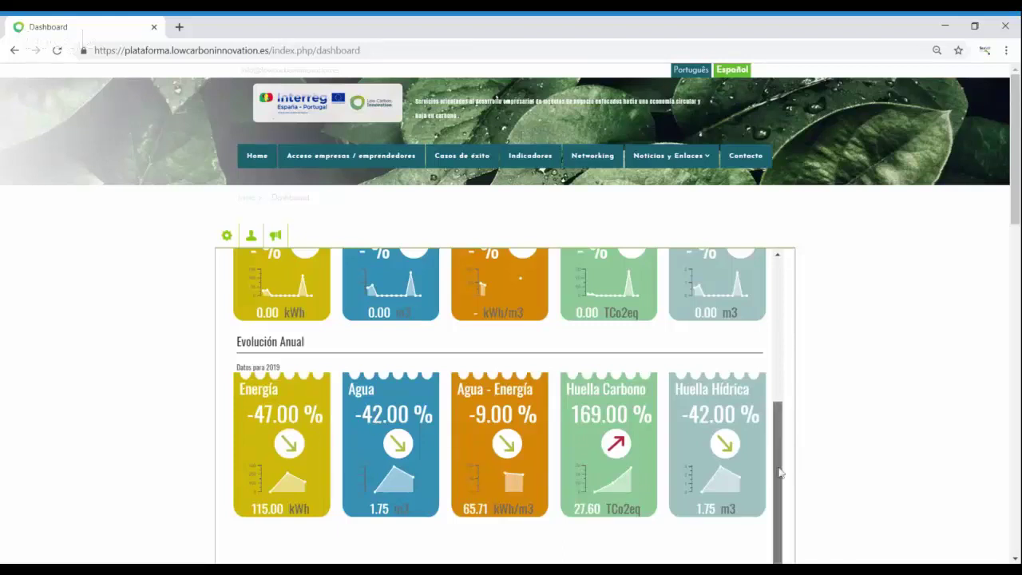
drag(778, 475, 797, 310)
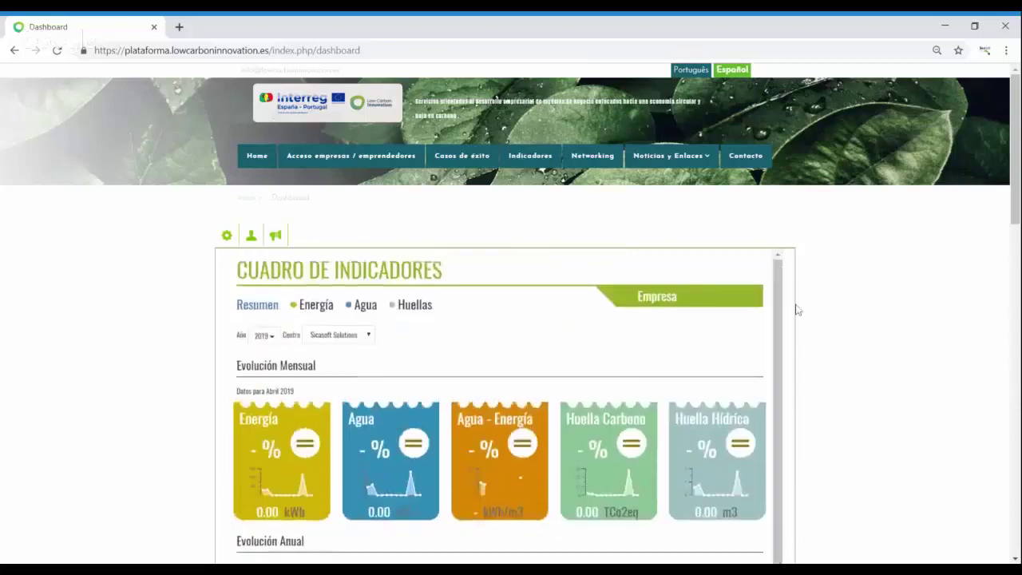
- Open the Energía view of the Cuadro de Indicadores and examine the 2019 energy consumption summary and charts
click(316, 310)
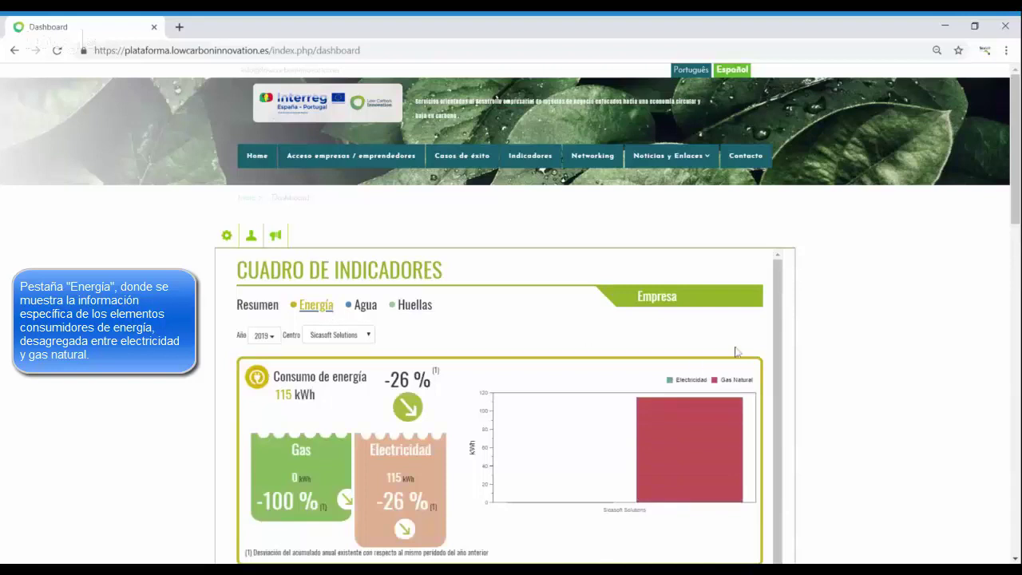
drag(784, 319, 781, 340)
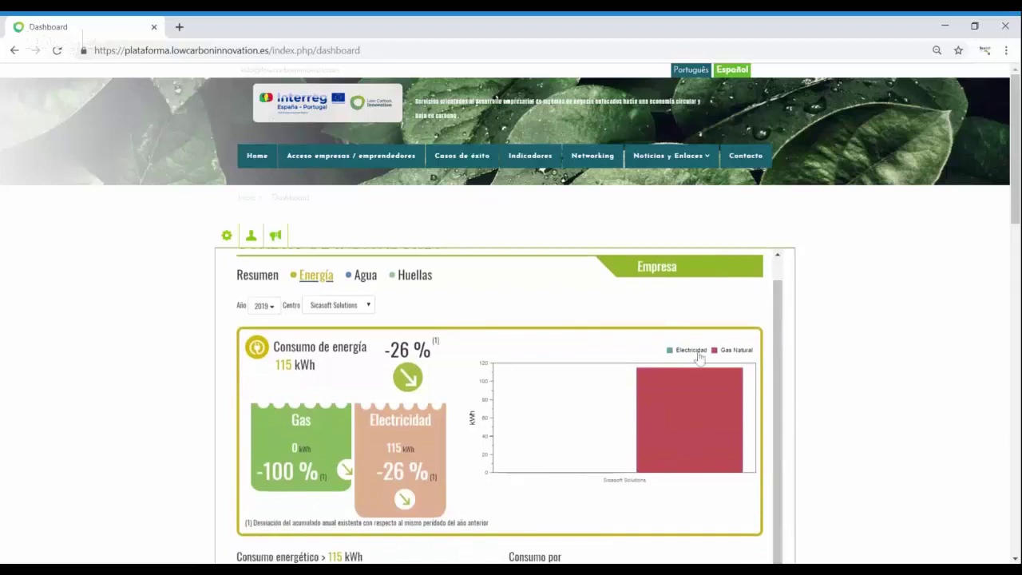
mouse_move(674, 372)
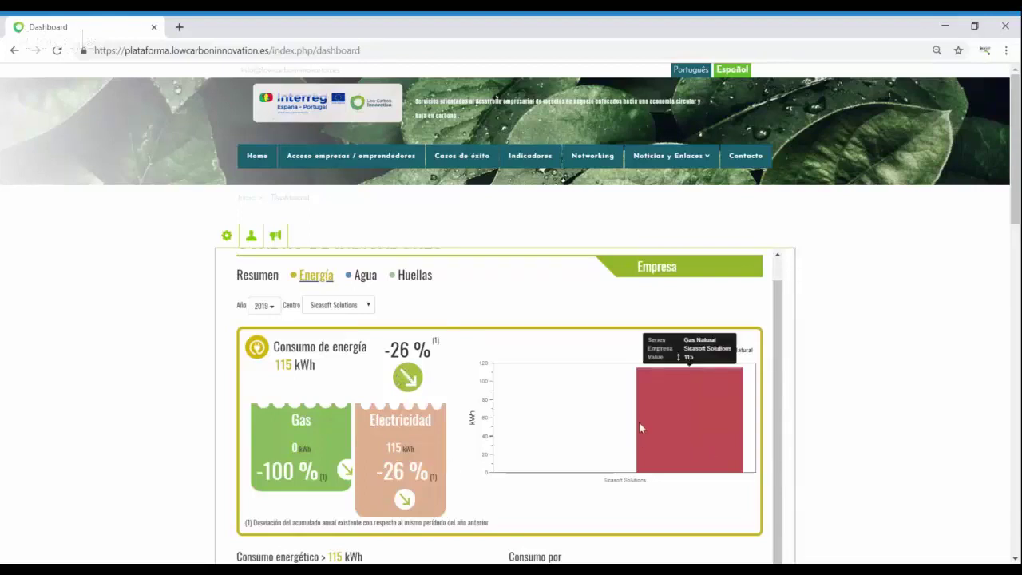
scroll(628, 416, down, 1)
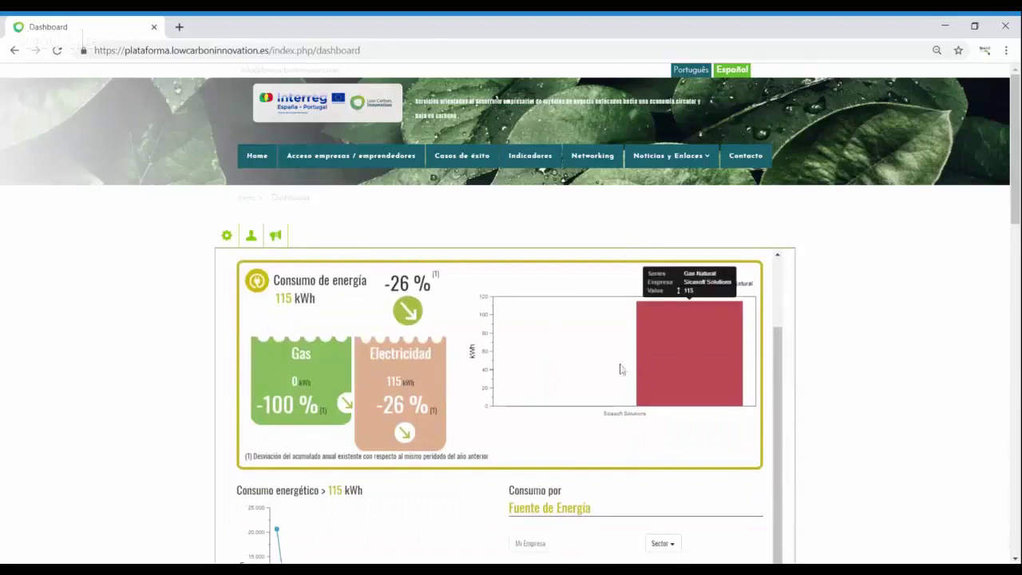
scroll(618, 365, up, 1)
scroll(611, 404, down, 3)
scroll(647, 399, down, 1)
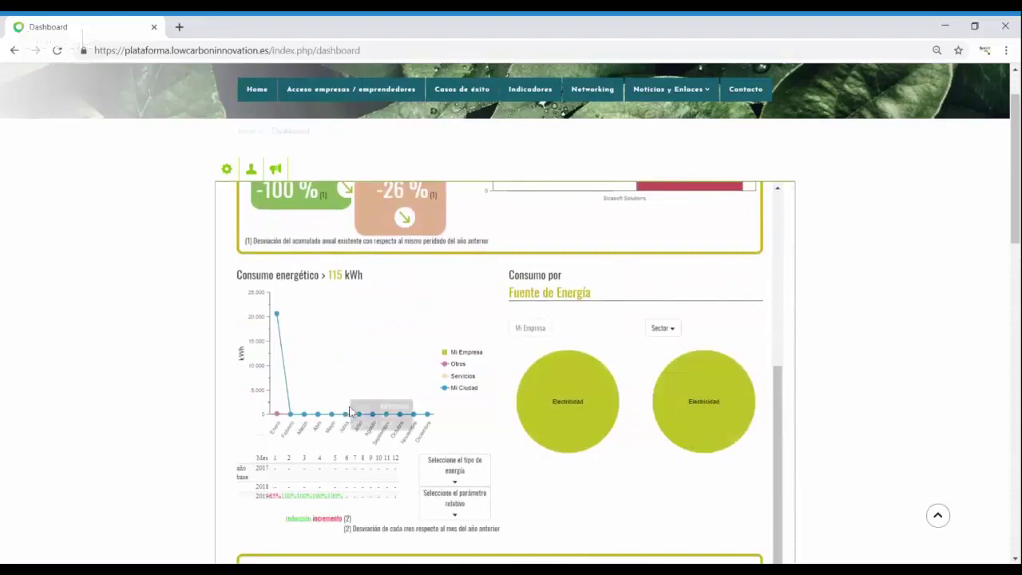
scroll(320, 399, up, 6)
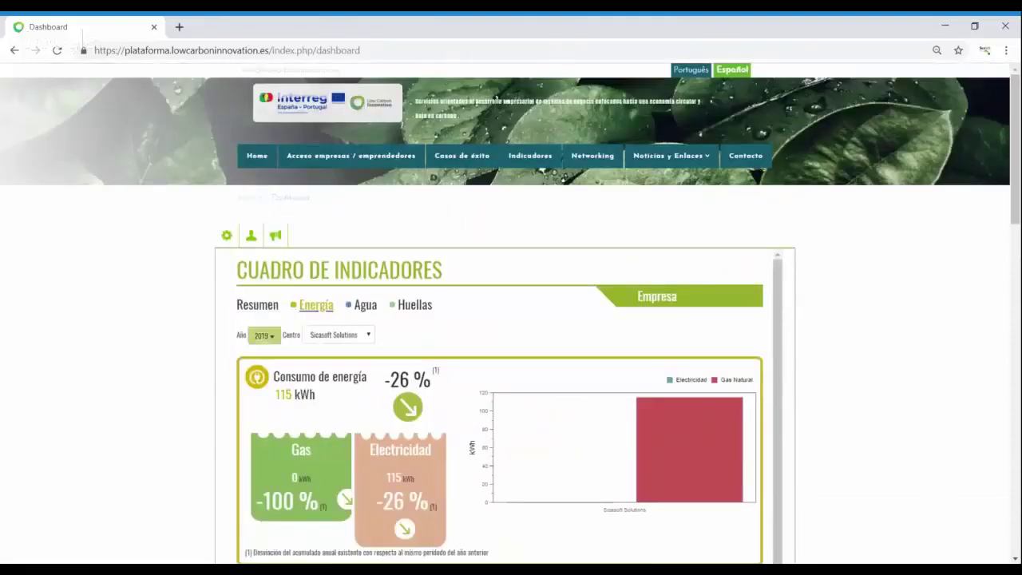
- Set the Energía view's year to 2018 and examine its consumption summary, monthly chart and energy source pie charts
click(272, 337)
click(268, 411)
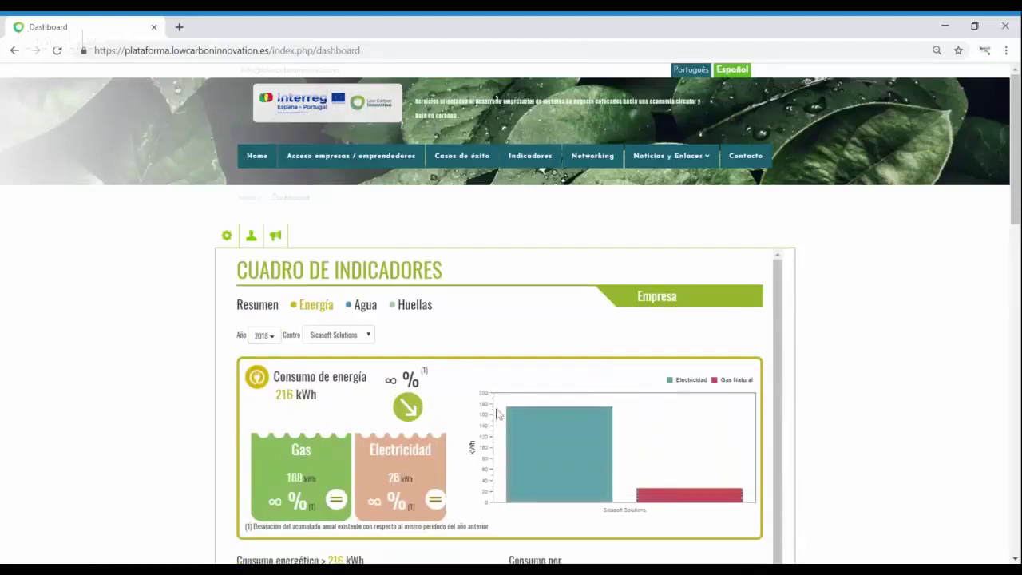
scroll(776, 374, down, 1)
scroll(776, 373, down, 1)
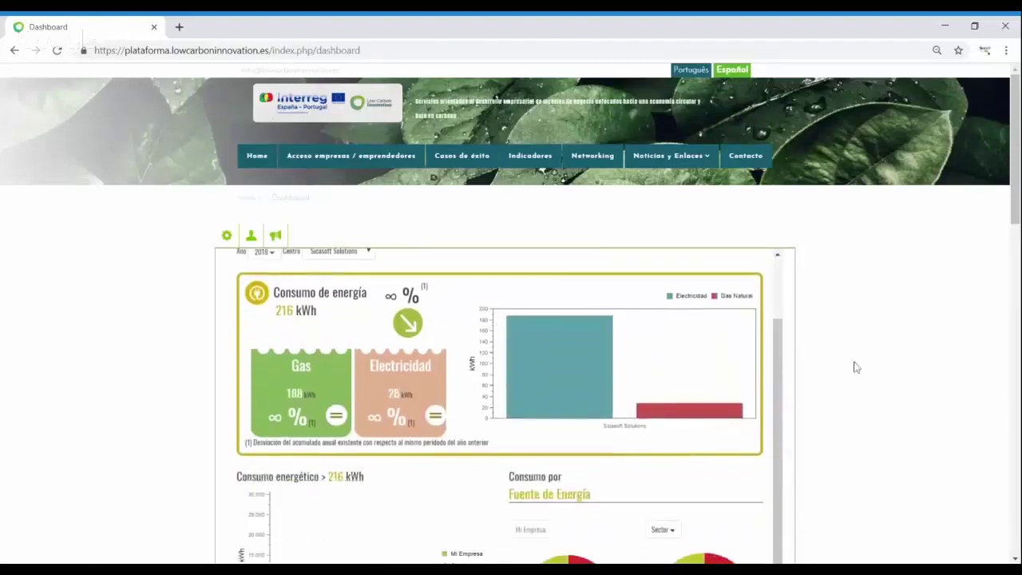
scroll(1016, 132, down, 1)
drag(1016, 131, 1008, 194)
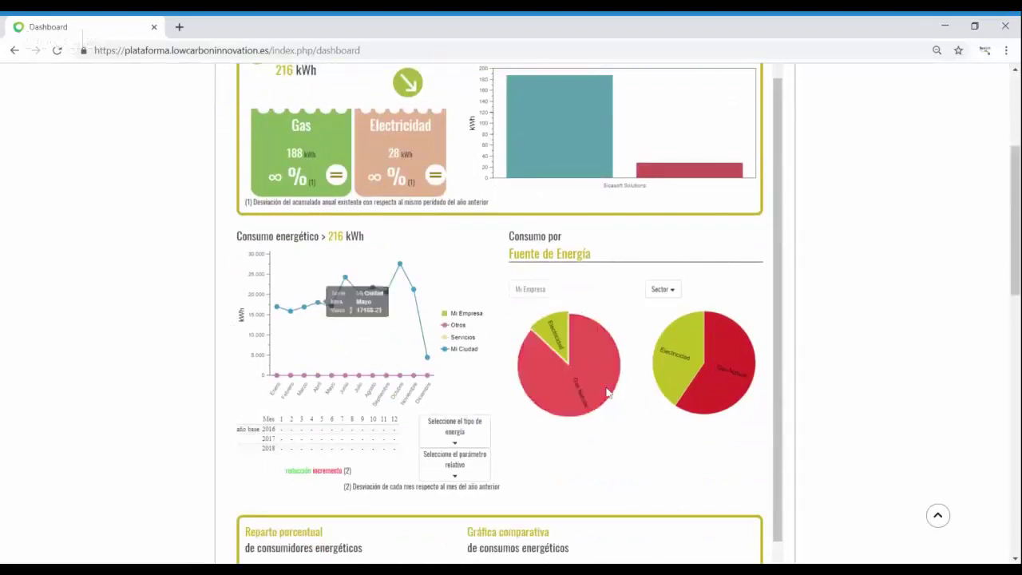
mouse_move(602, 387)
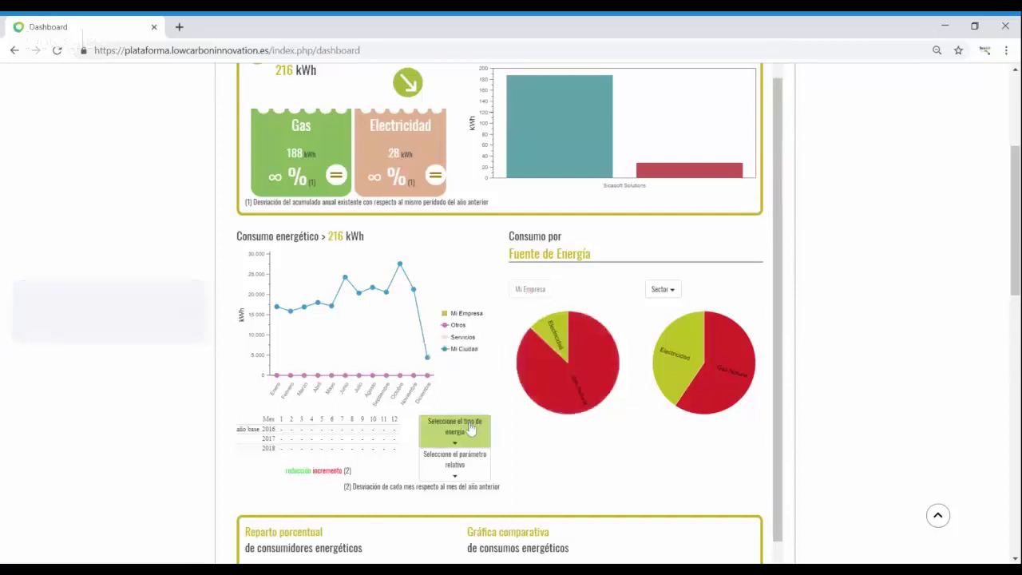
mouse_move(573, 376)
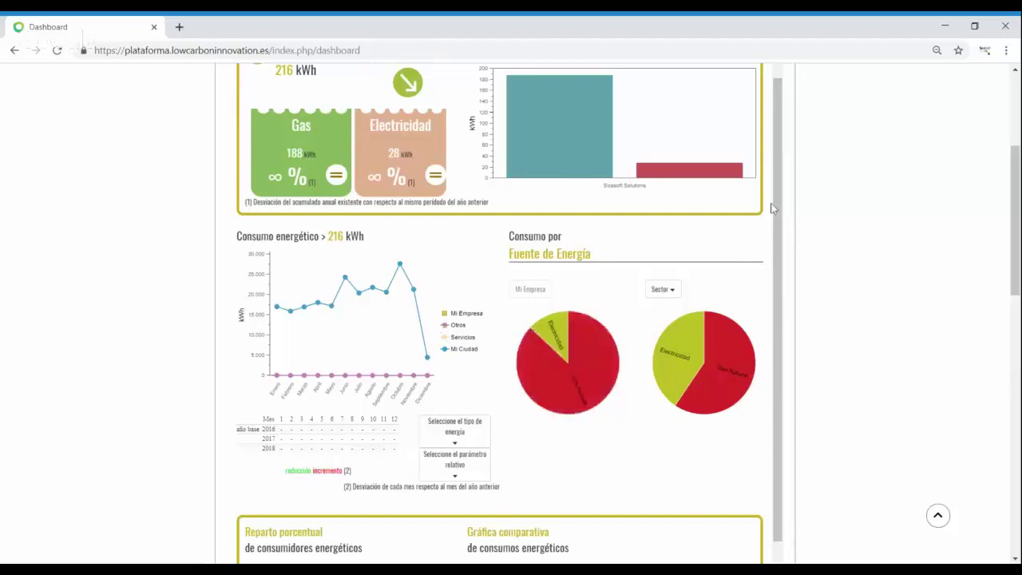
drag(780, 205, 760, 306)
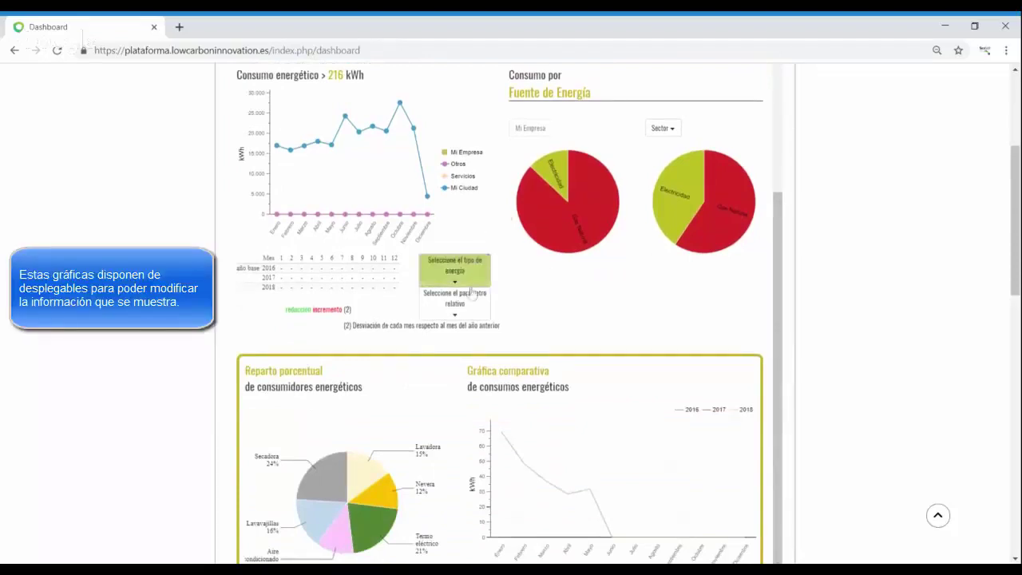
- View the options available for energy type, sector comparison and relative parameter in the energy consumption charts
click(475, 281)
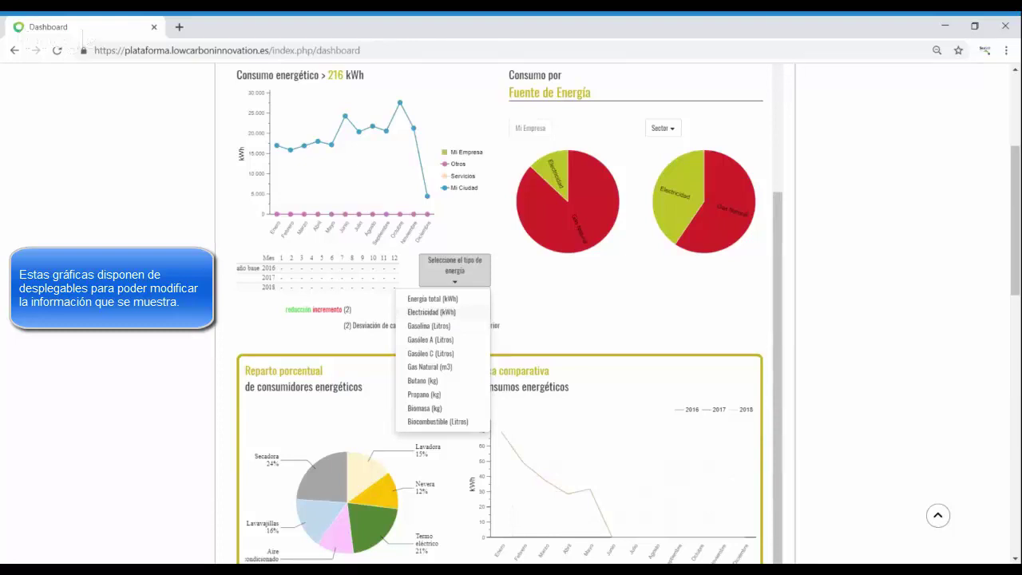
click(534, 309)
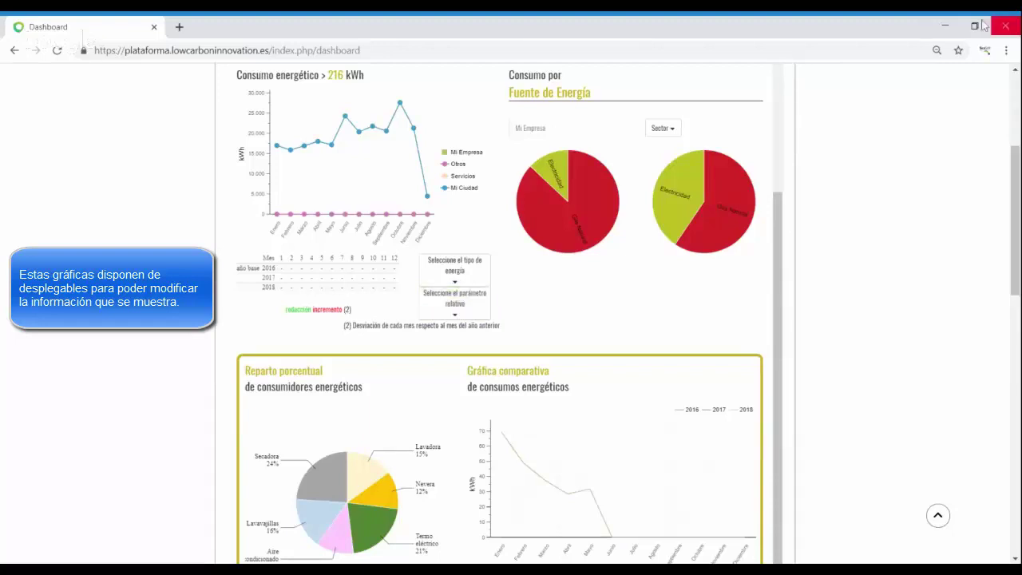
click(671, 130)
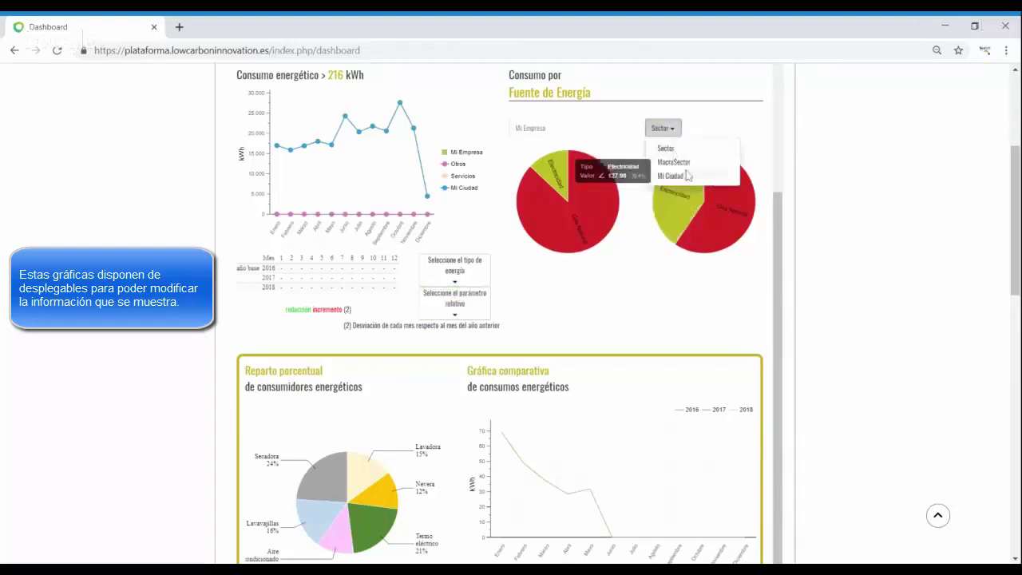
click(474, 311)
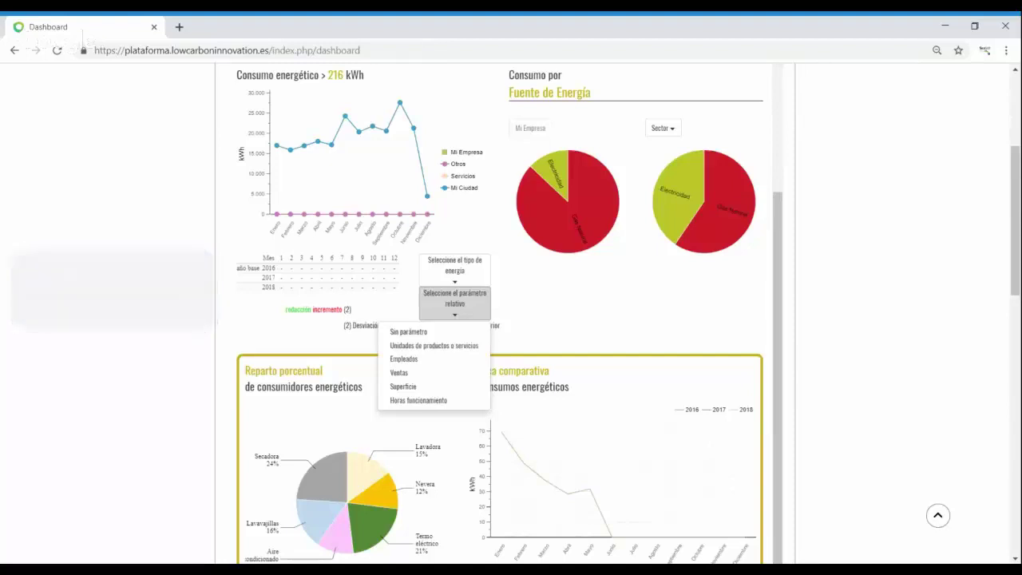
click(559, 295)
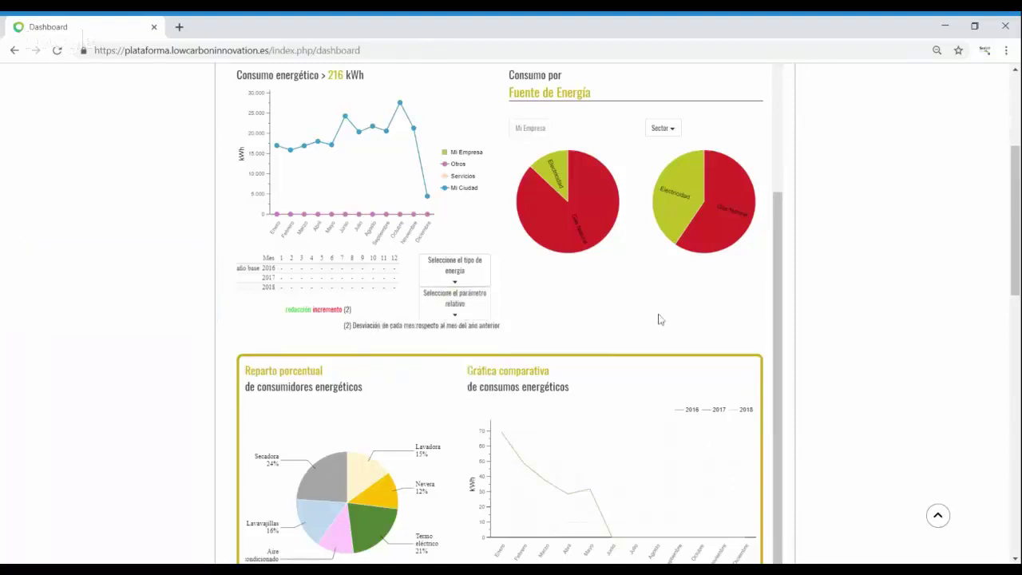
- Examine the percentage breakdown of energy consumers and the comparative energy consumption chart in the Energía view
drag(1017, 163, 1015, 224)
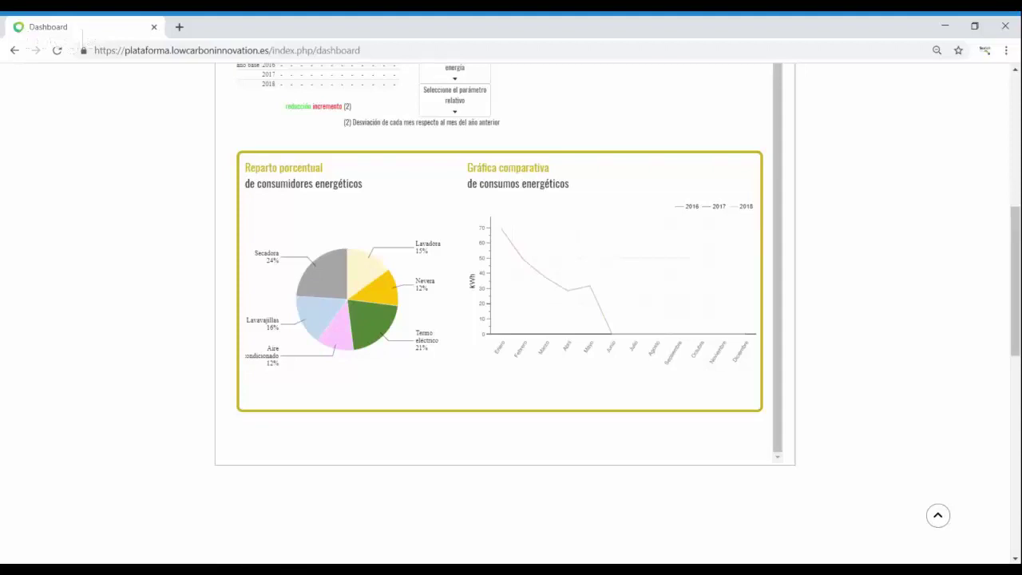
mouse_move(346, 330)
scroll(454, 263, up, 8)
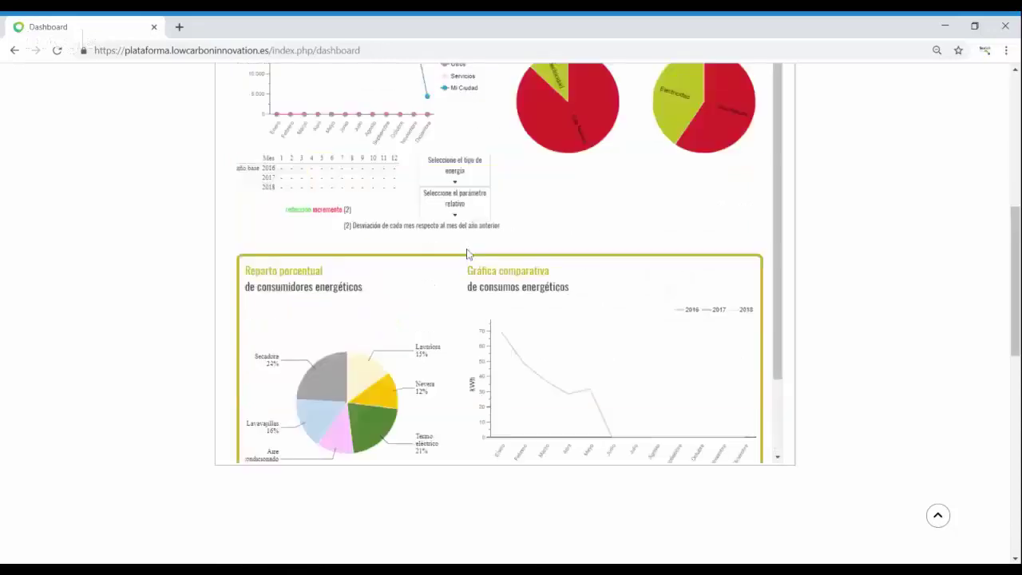
scroll(455, 262, down, 1)
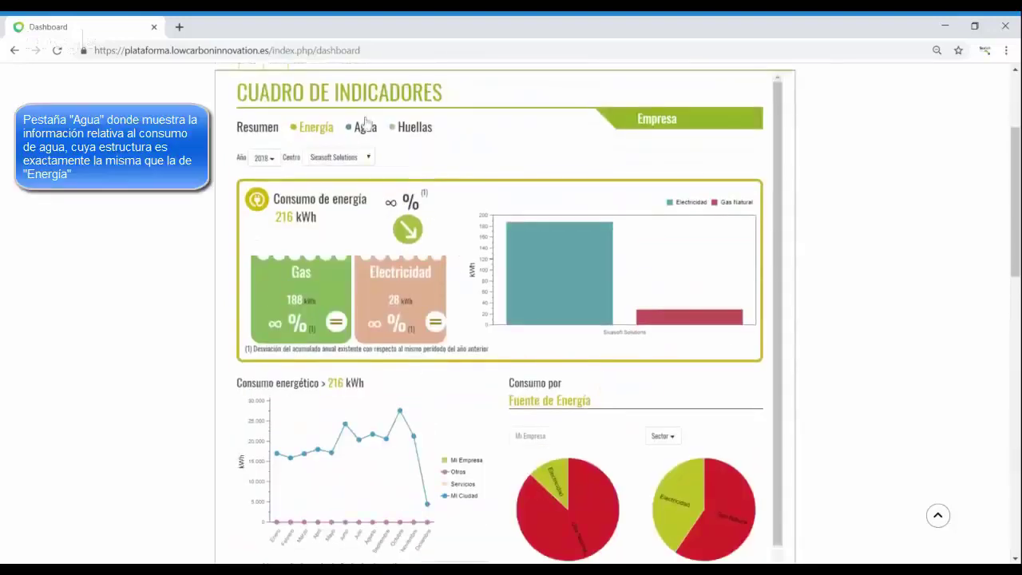
- Open the Agua view and examine the 2018 water consumption summary and the charts below it
click(365, 127)
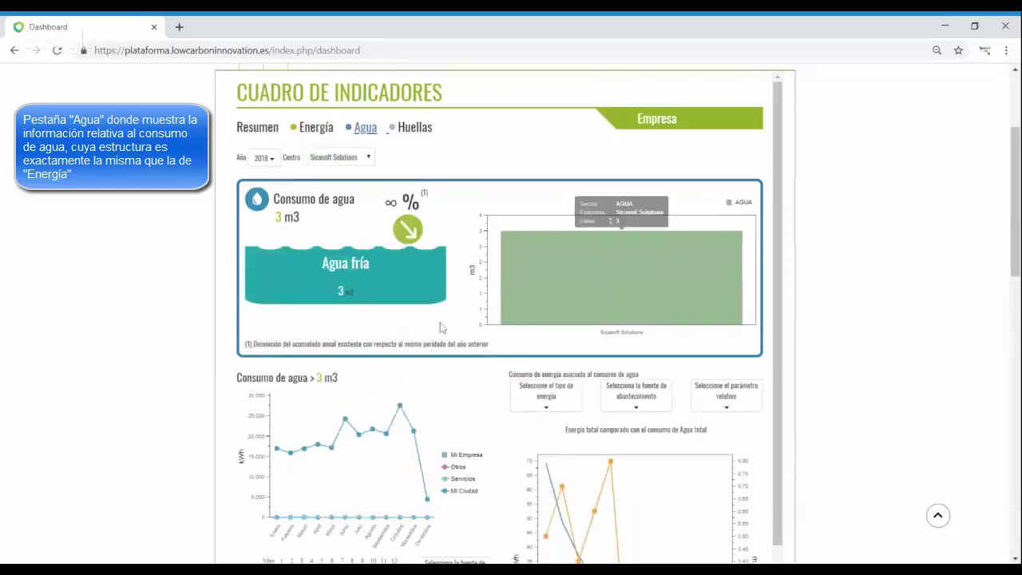
scroll(442, 323, down, 2)
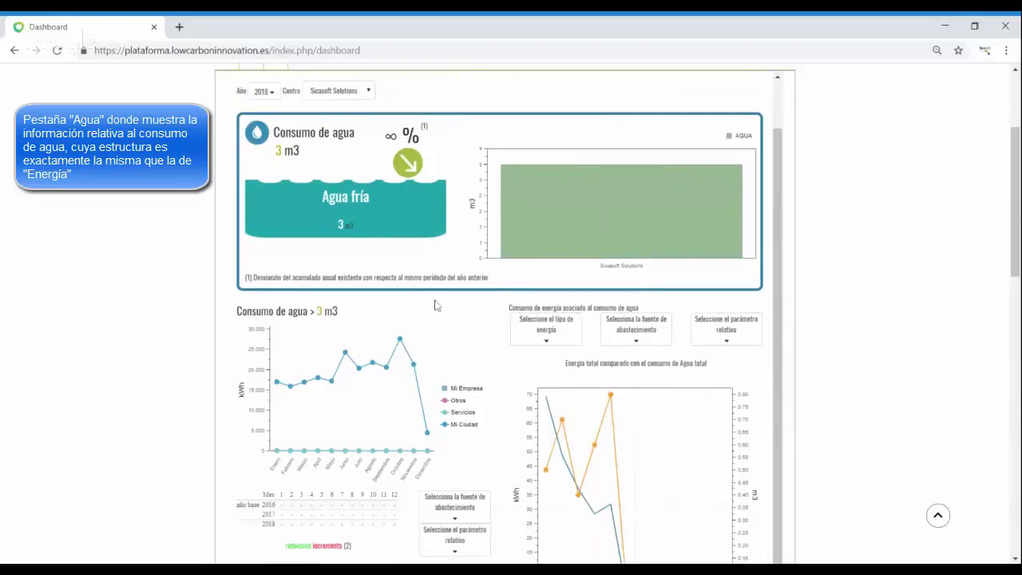
scroll(436, 296, down, 2)
scroll(440, 260, up, 4)
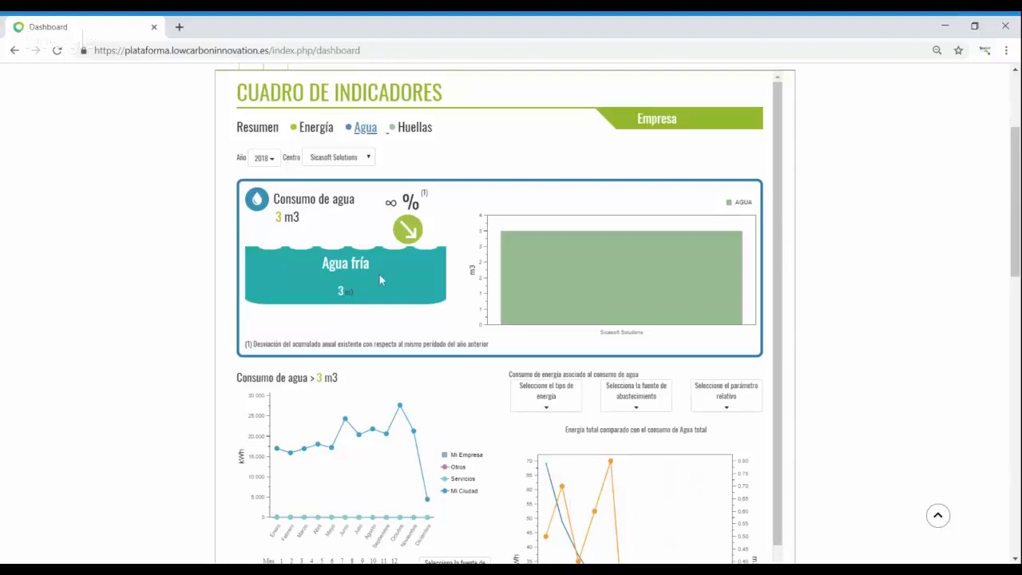
scroll(413, 284, down, 3)
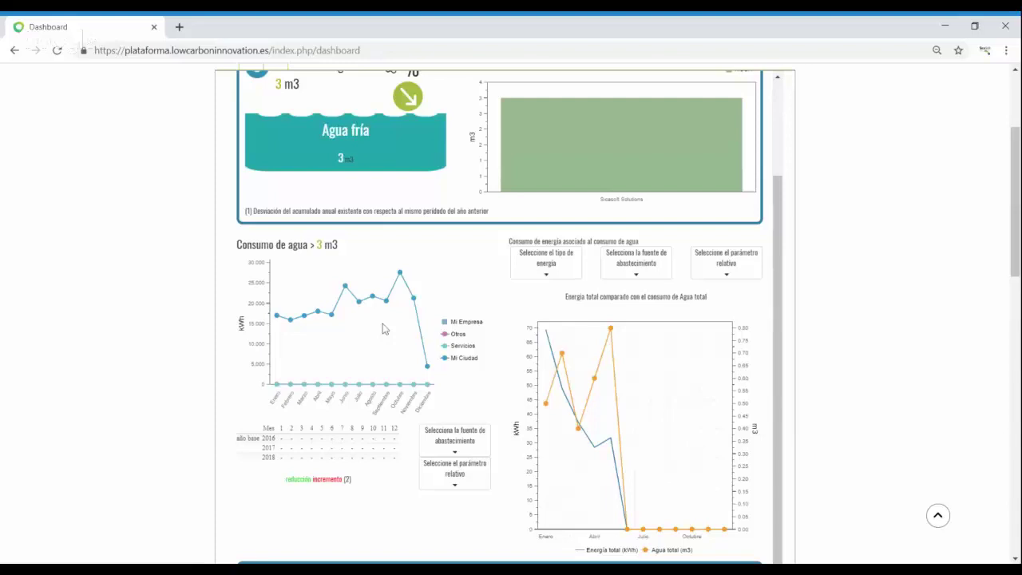
- View the supply source and relative parameter options for the Consumo de agua chart
click(473, 454)
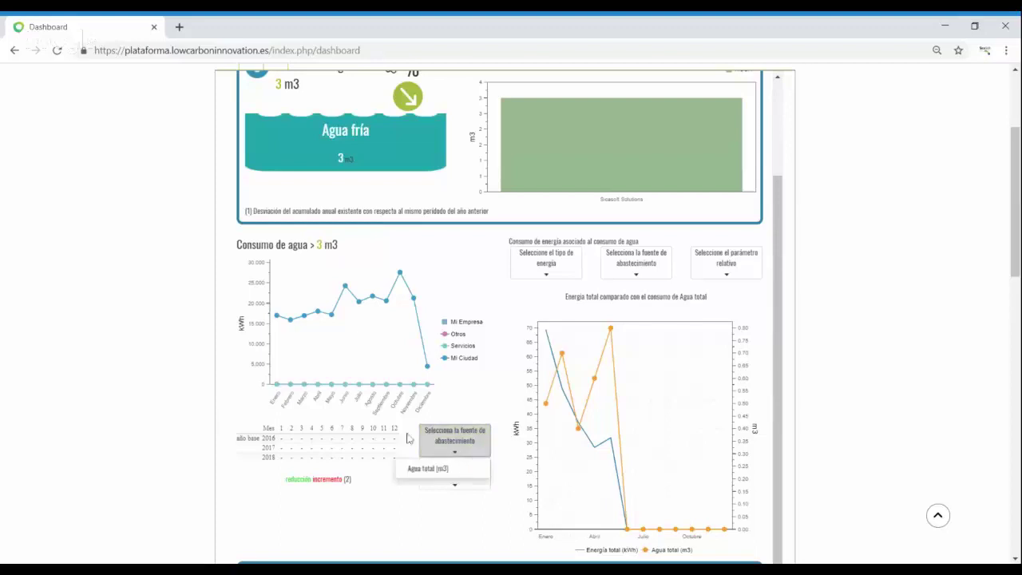
click(453, 469)
click(451, 471)
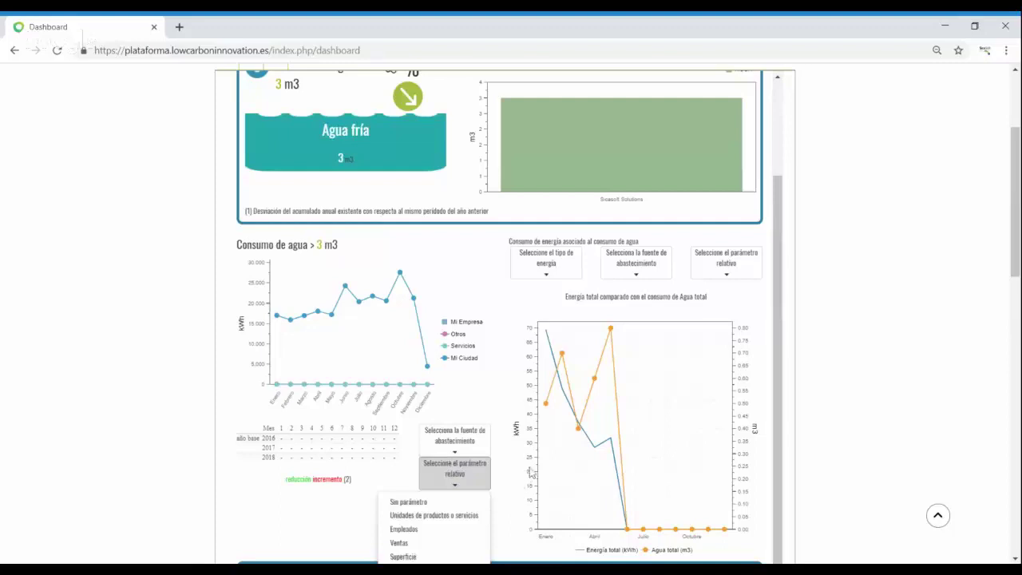
scroll(1015, 200, down, 2)
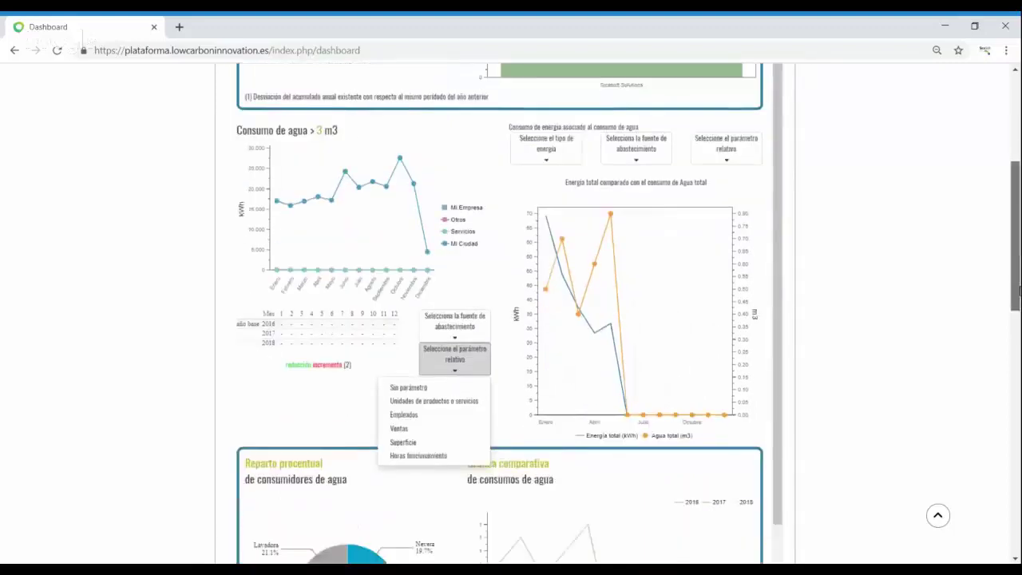
click(467, 372)
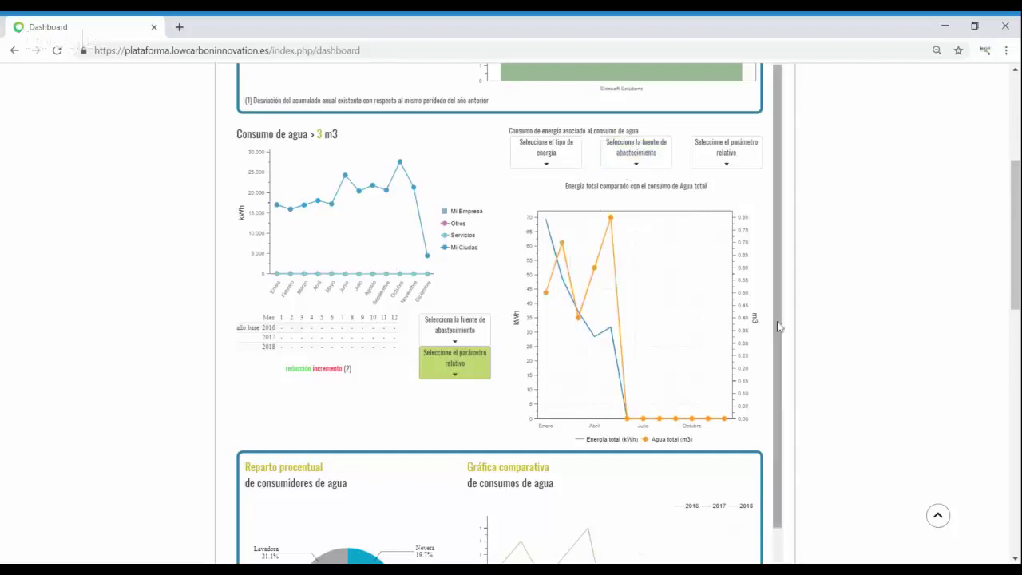
- Examine the percentage breakdown of water consumers and the comparative water consumption chart in the Agua view
drag(1014, 242, 992, 338)
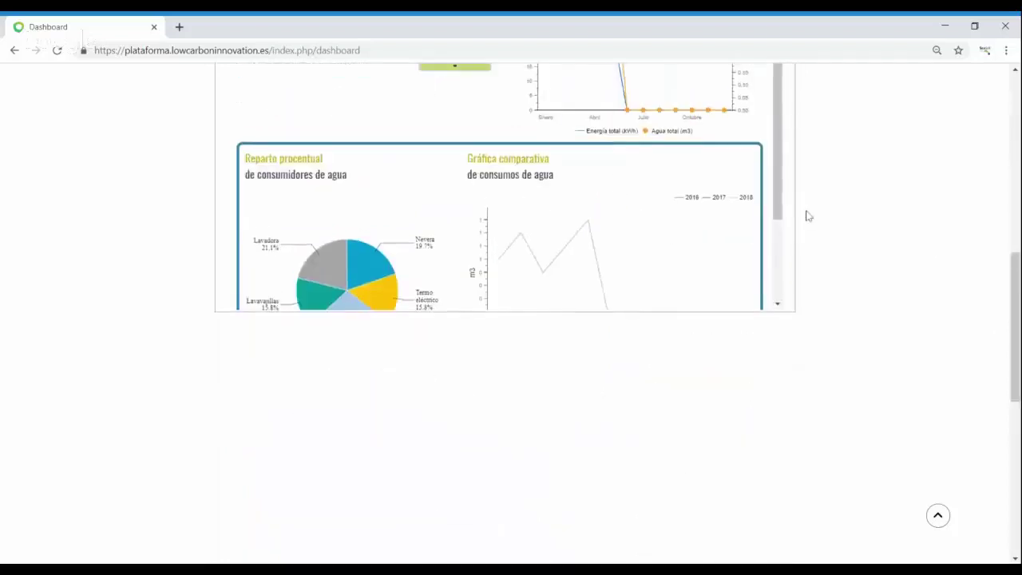
drag(780, 212, 778, 287)
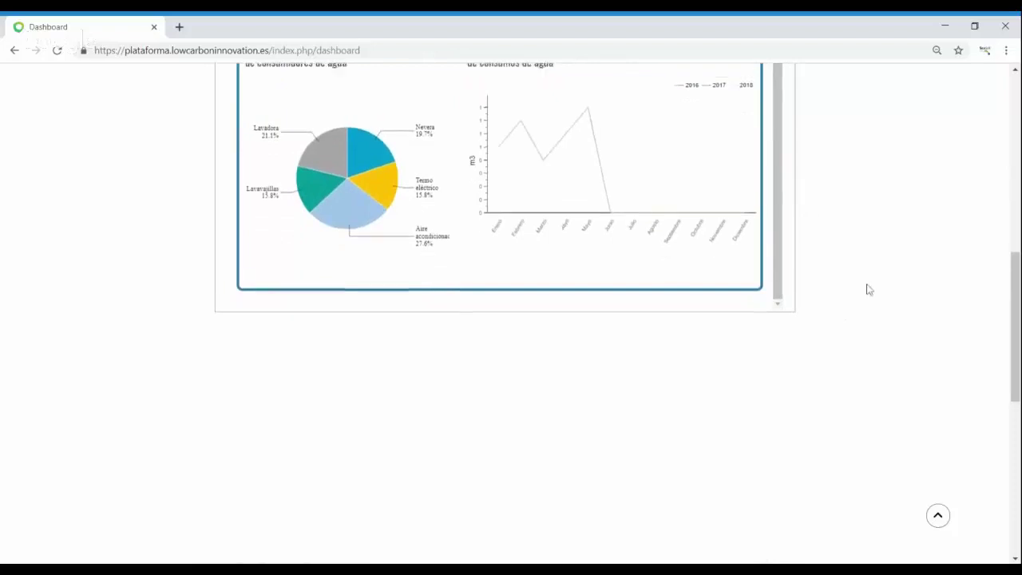
scroll(859, 289, up, 1)
scroll(859, 289, up, 1)
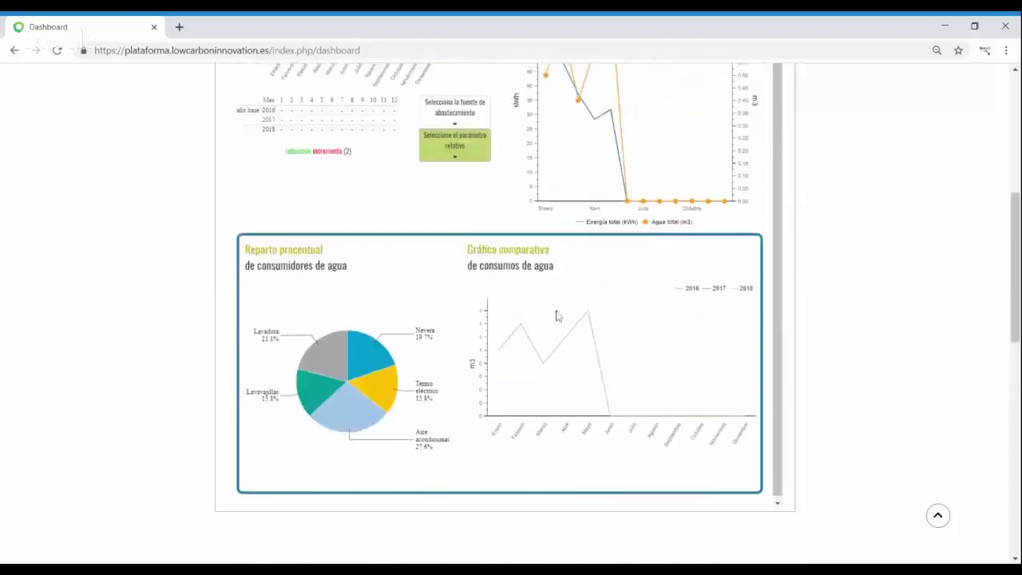
- Open the Huellas view and examine the 2018 carbon and water footprint summary
scroll(554, 315, up, 3)
scroll(559, 312, up, 2)
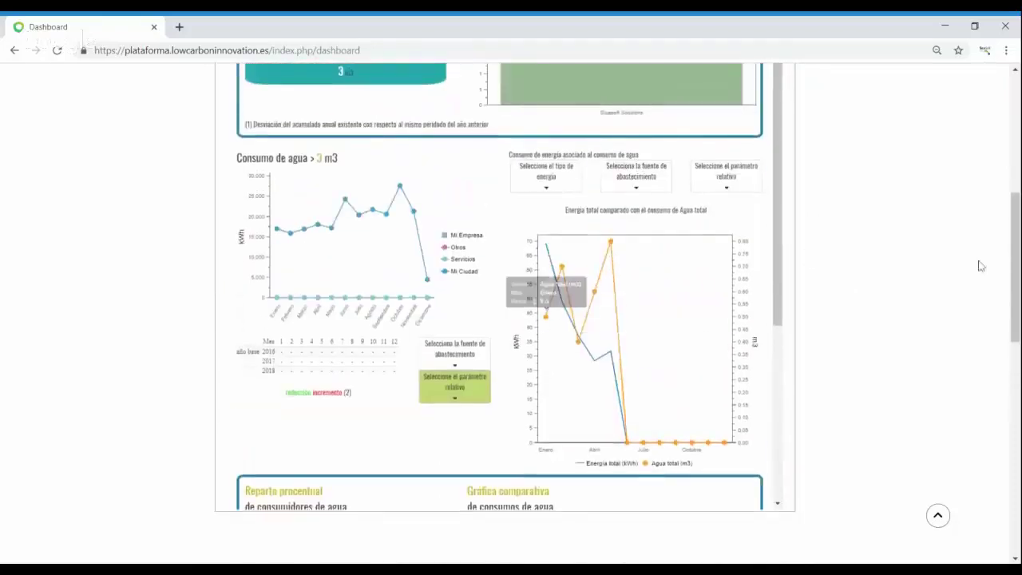
drag(1014, 201, 980, 125)
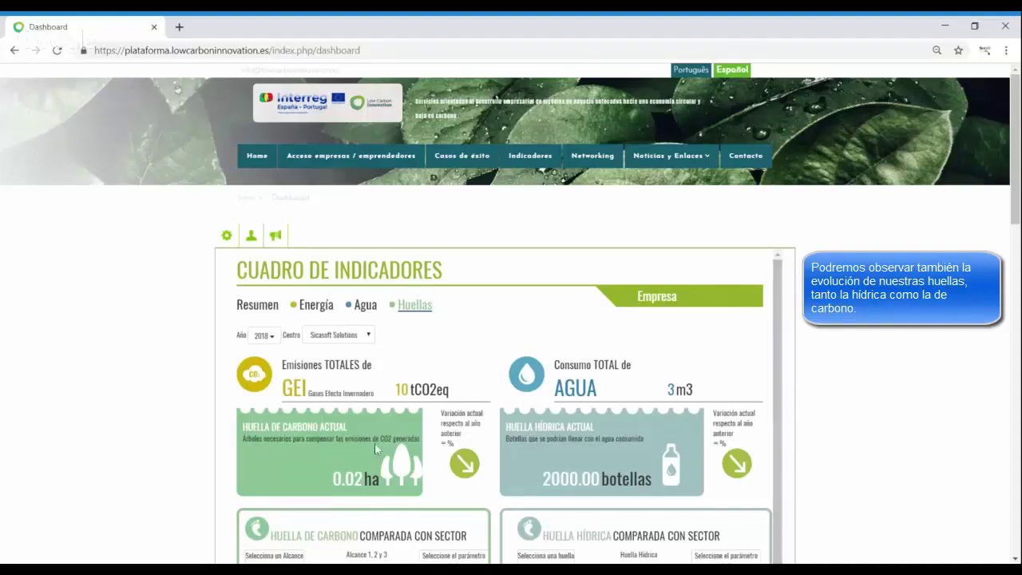
scroll(375, 442, down, 2)
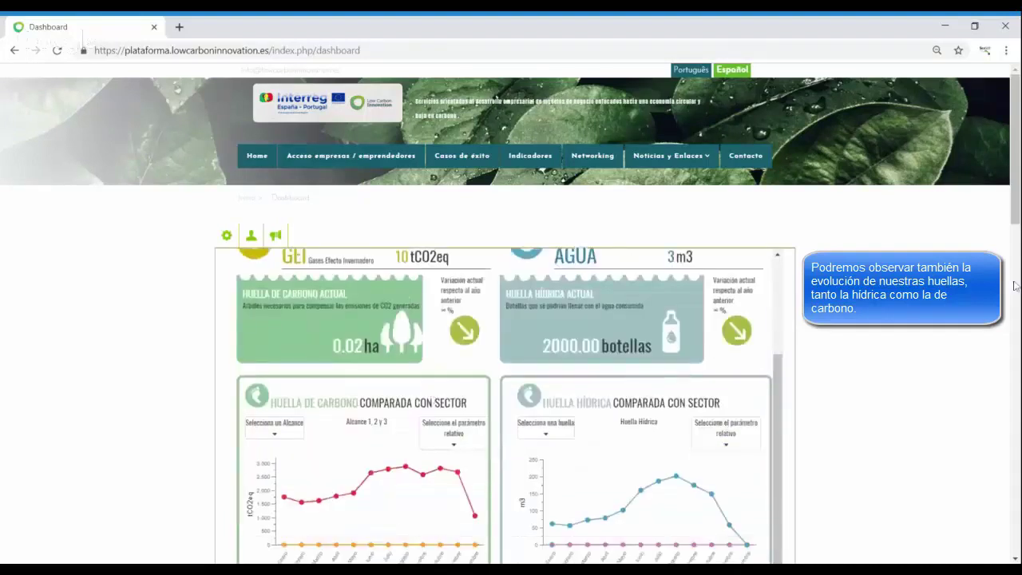
scroll(780, 411, up, 2)
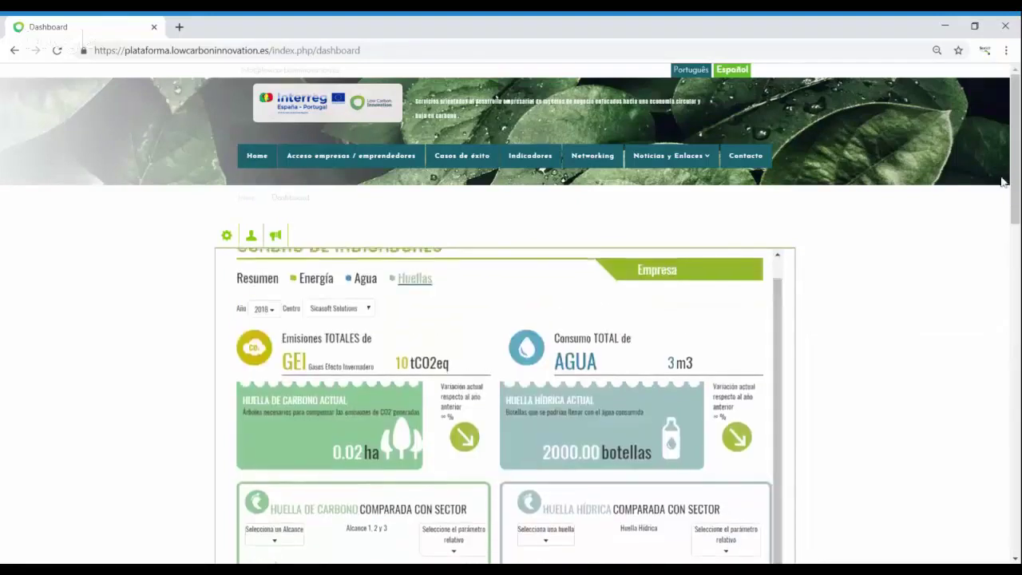
scroll(773, 339, up, 1)
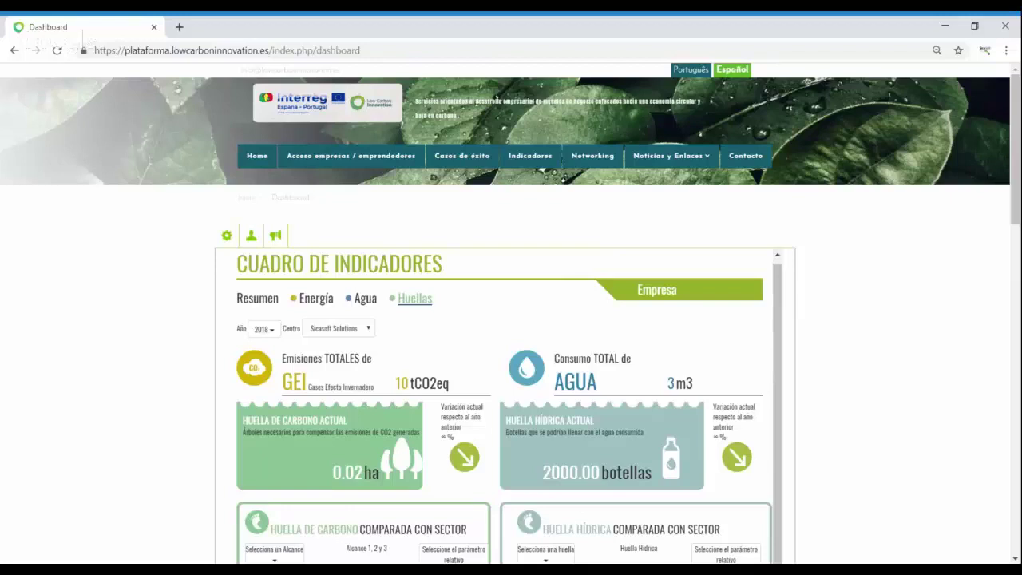
scroll(641, 450, up, 1)
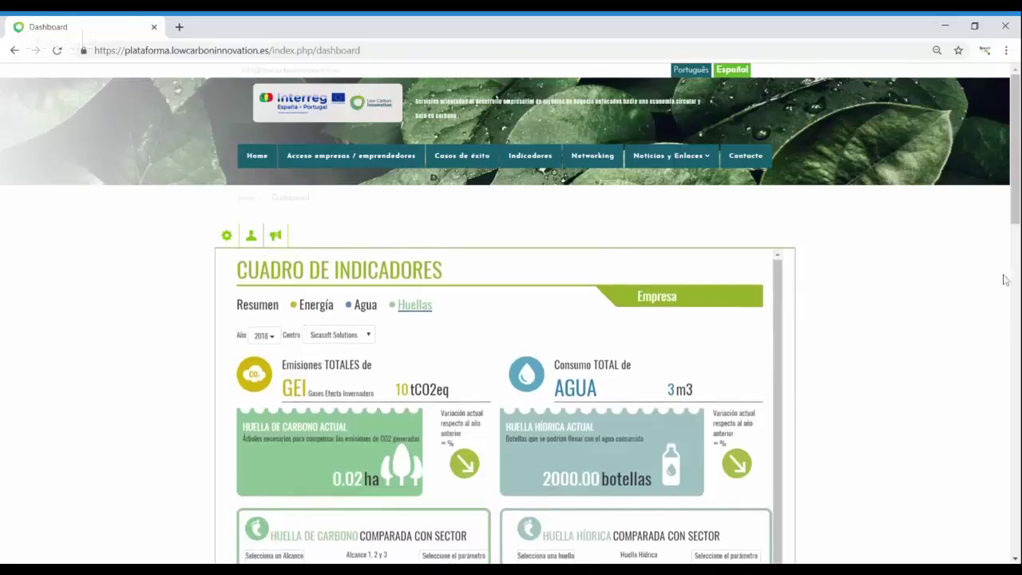
- View the relative parameter and scope options for the carbon footprint sector comparison chart
scroll(1015, 271, down, 3)
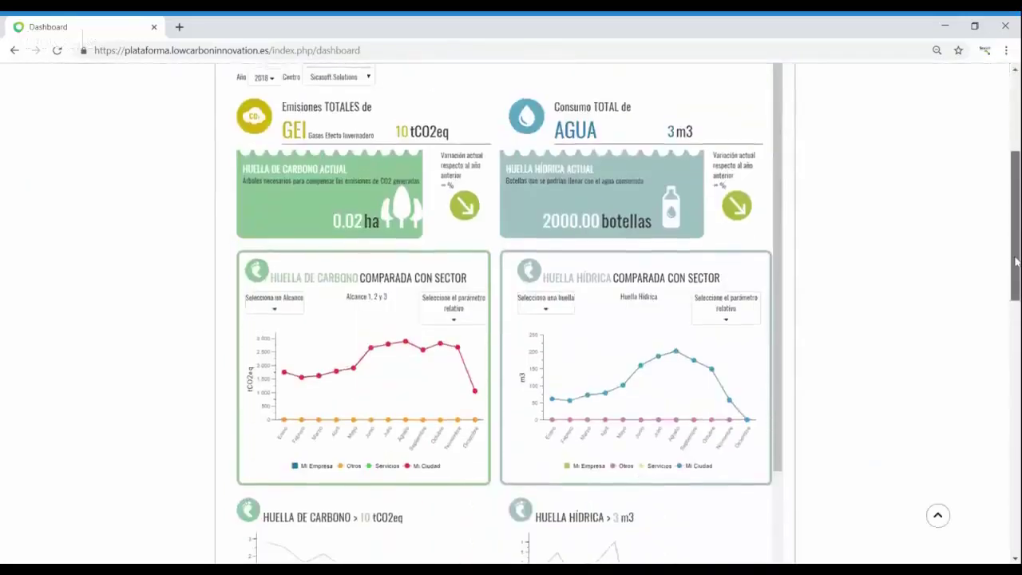
scroll(1015, 249, up, 1)
scroll(1012, 272, down, 2)
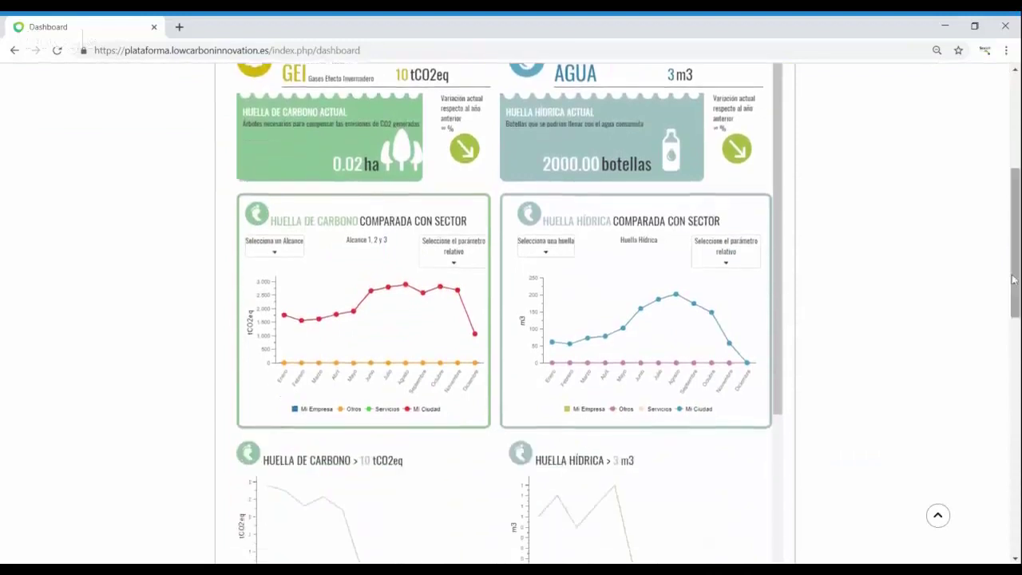
click(447, 261)
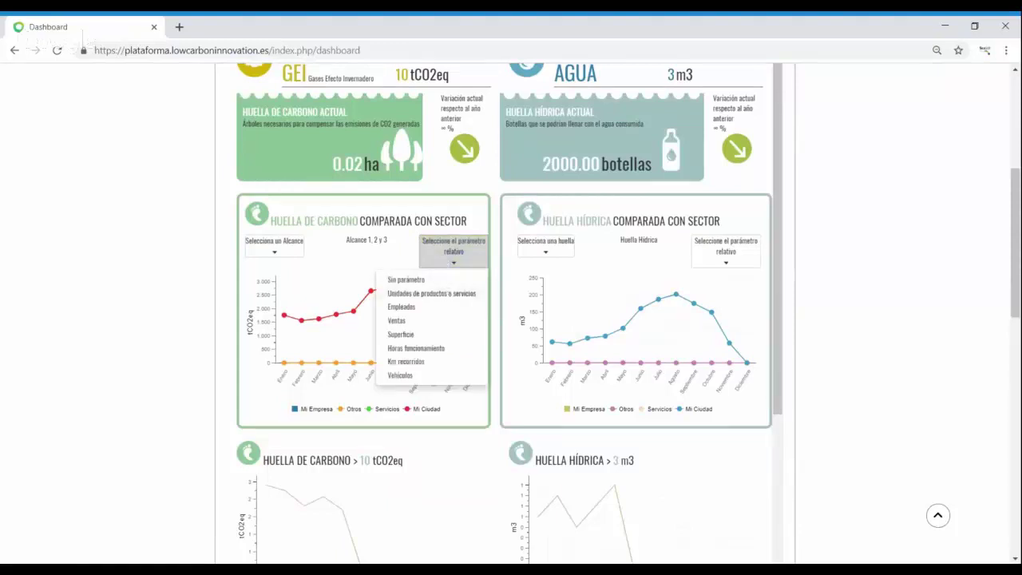
click(274, 246)
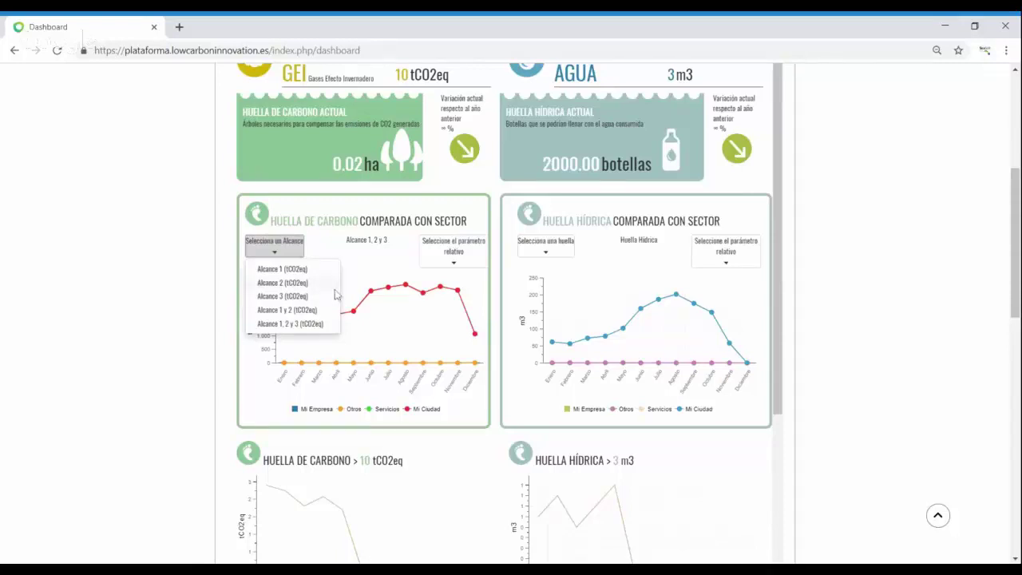
click(332, 216)
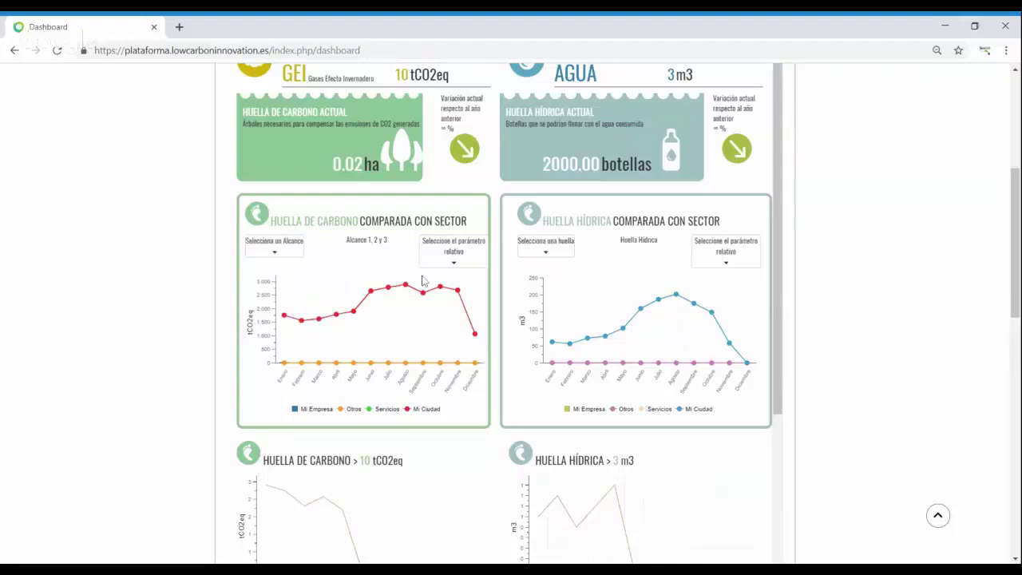
- Examine the 2016–2018 carbon and water footprint evolution charts in the Huellas view
scroll(558, 300, down, 3)
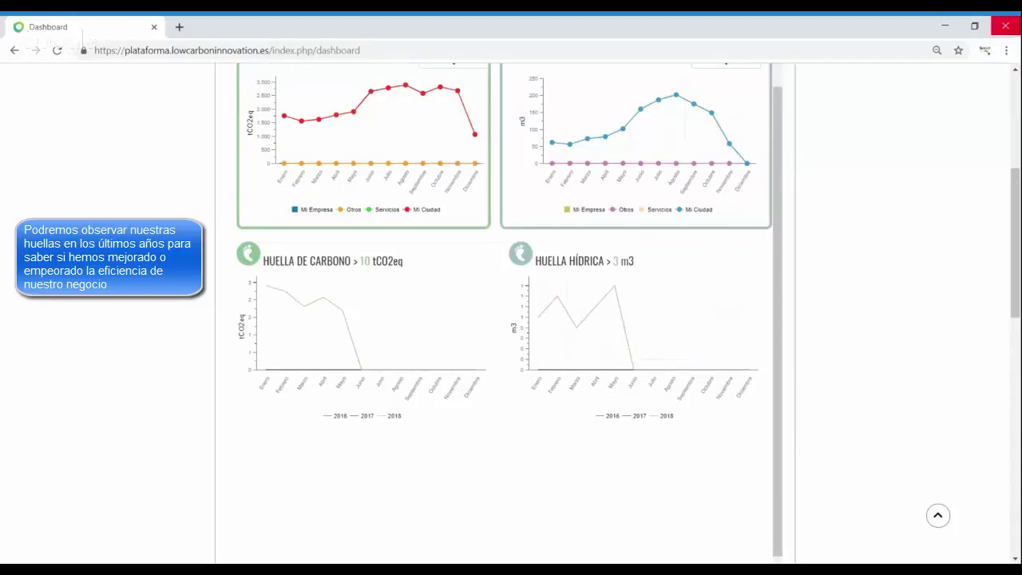
drag(778, 160, 778, 109)
scroll(439, 327, up, 2)
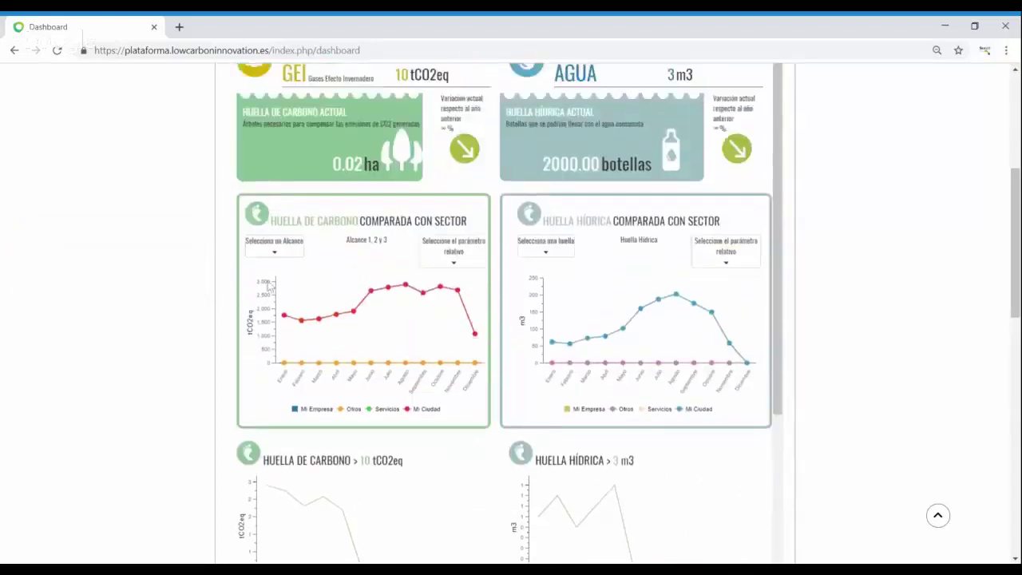
scroll(205, 290, up, 3)
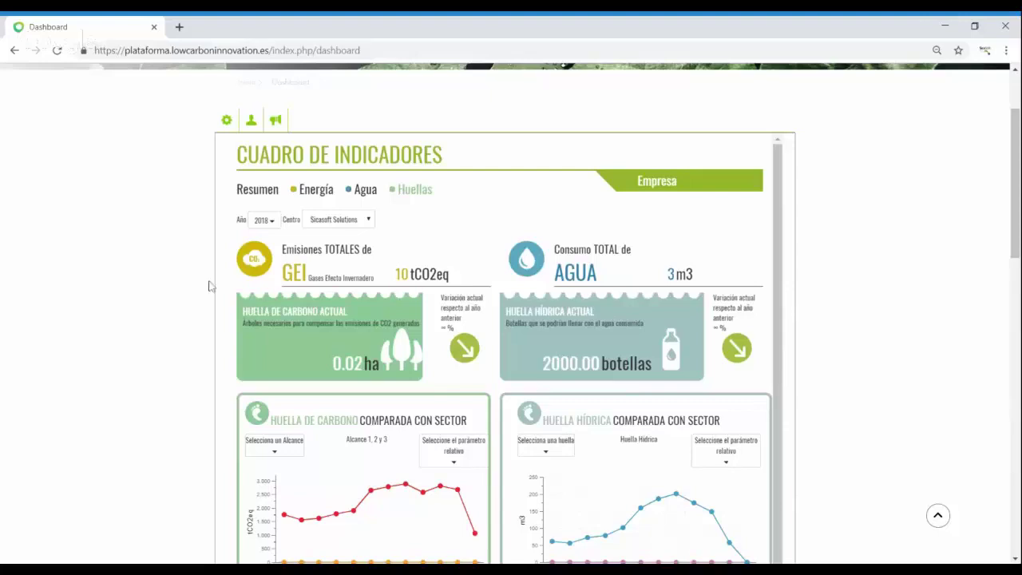
scroll(210, 285, down, 2)
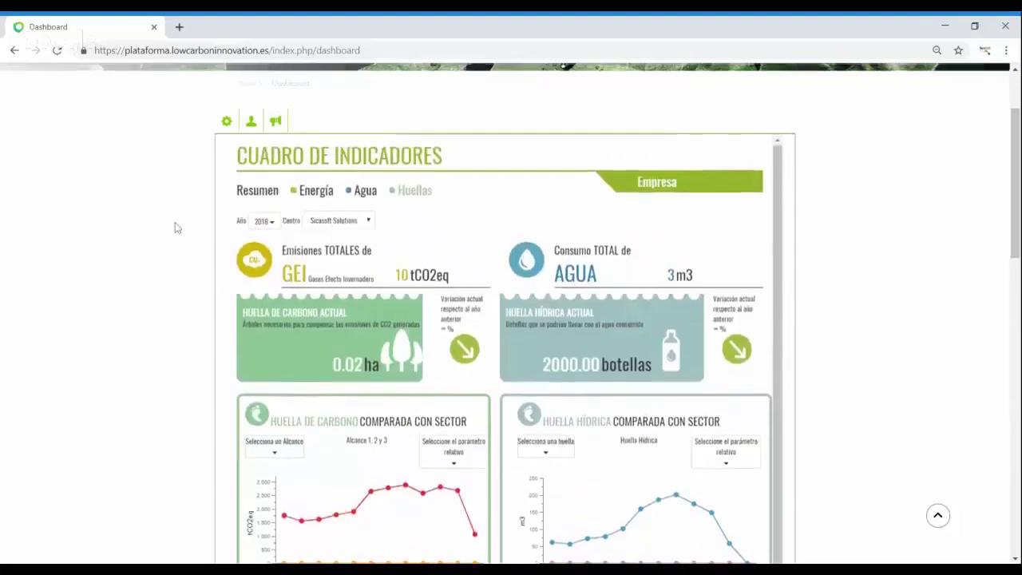
scroll(163, 235, up, 1)
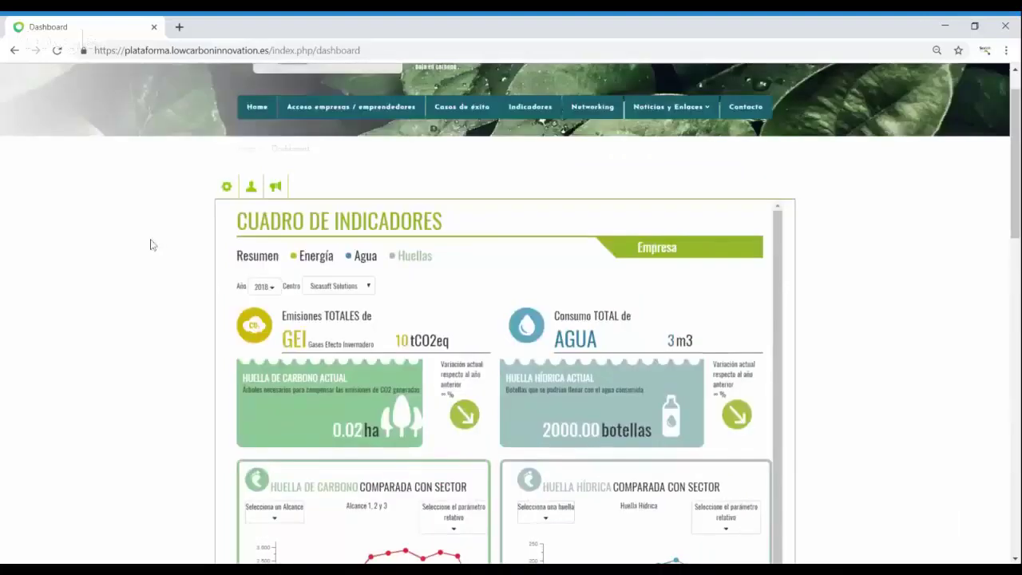
- Go to the Autodiagnóstico section of the business access area and open the record Autodiagnóstico 001 for editing
click(349, 112)
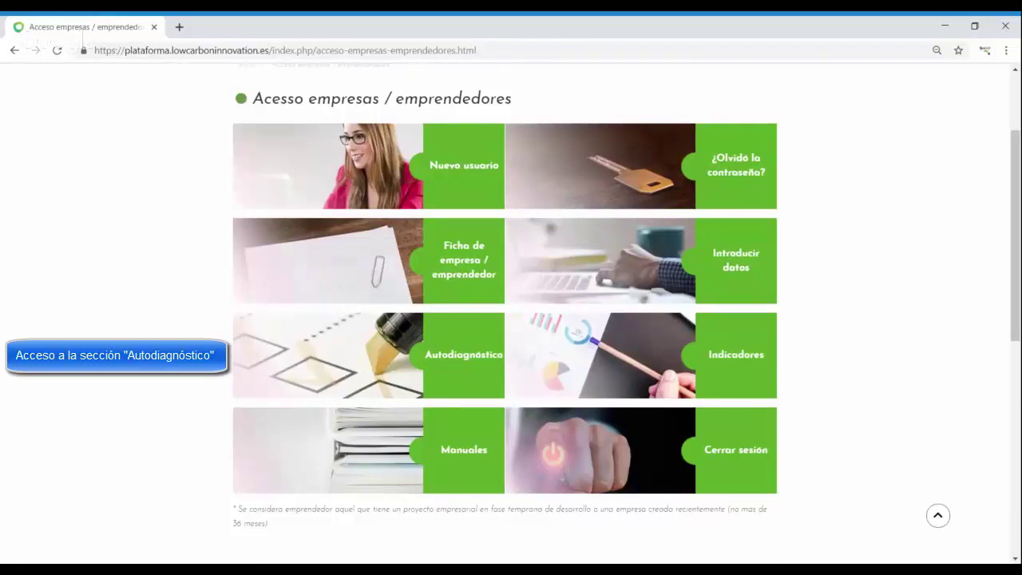
click(452, 357)
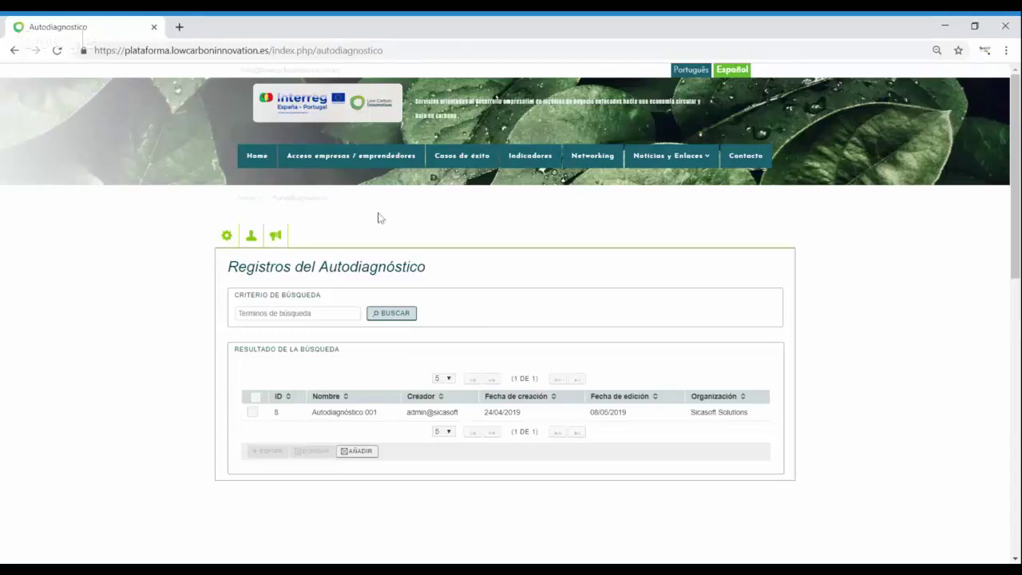
click(351, 414)
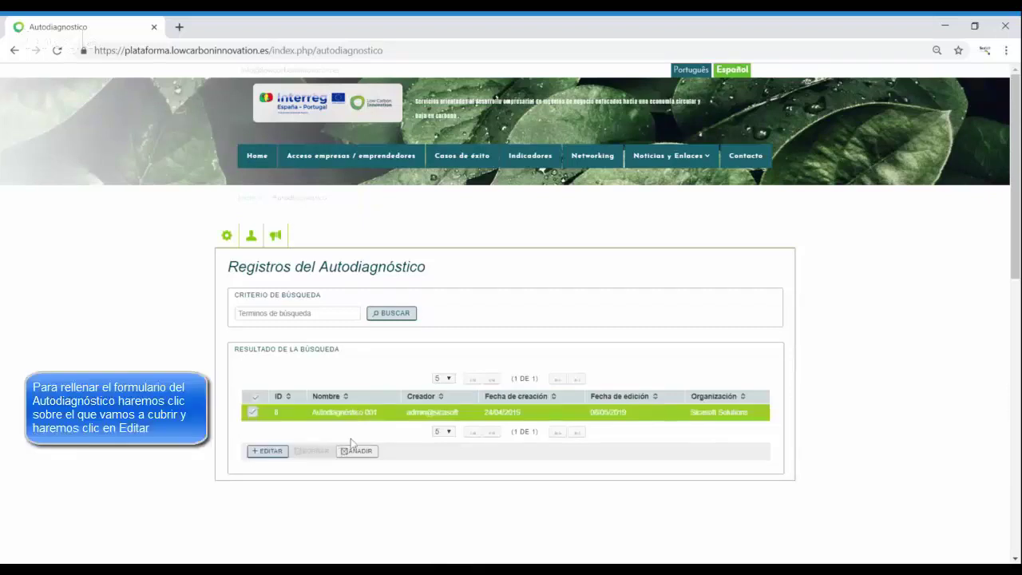
click(276, 452)
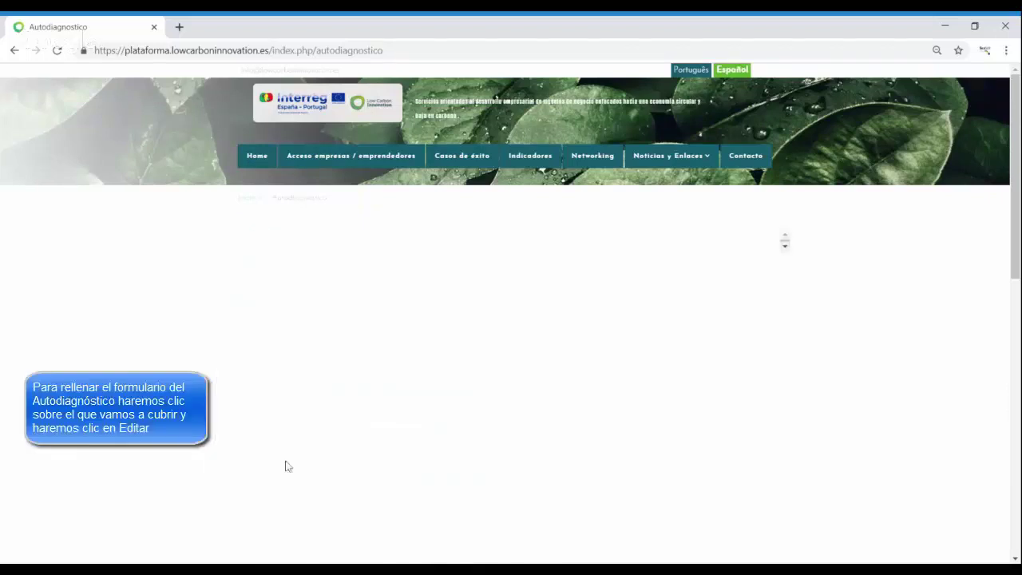
- View the possible answers to the question about energy efficiency training for workers and return to the questionnaire
scroll(289, 447, down, 2)
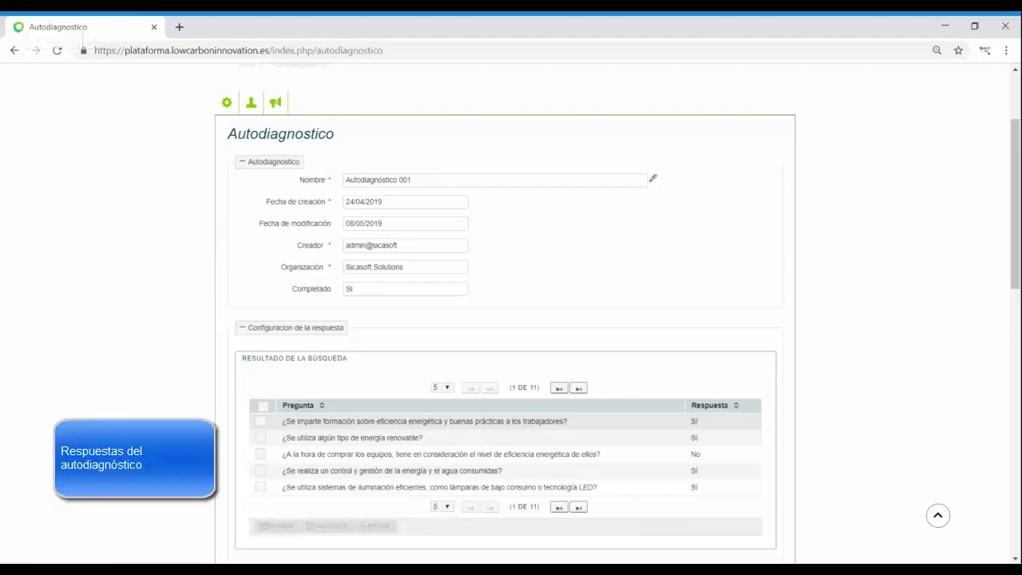
click(292, 425)
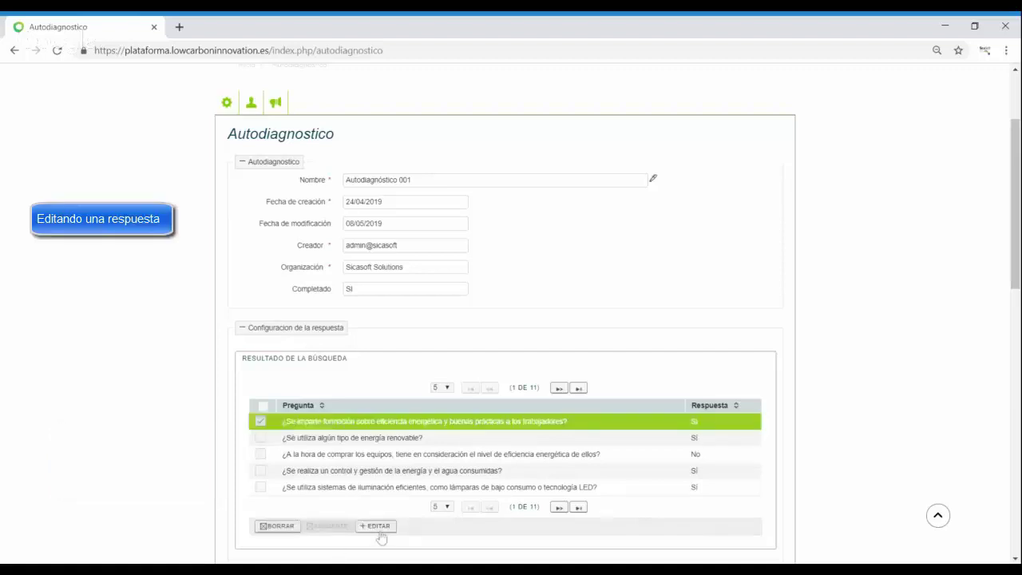
click(376, 527)
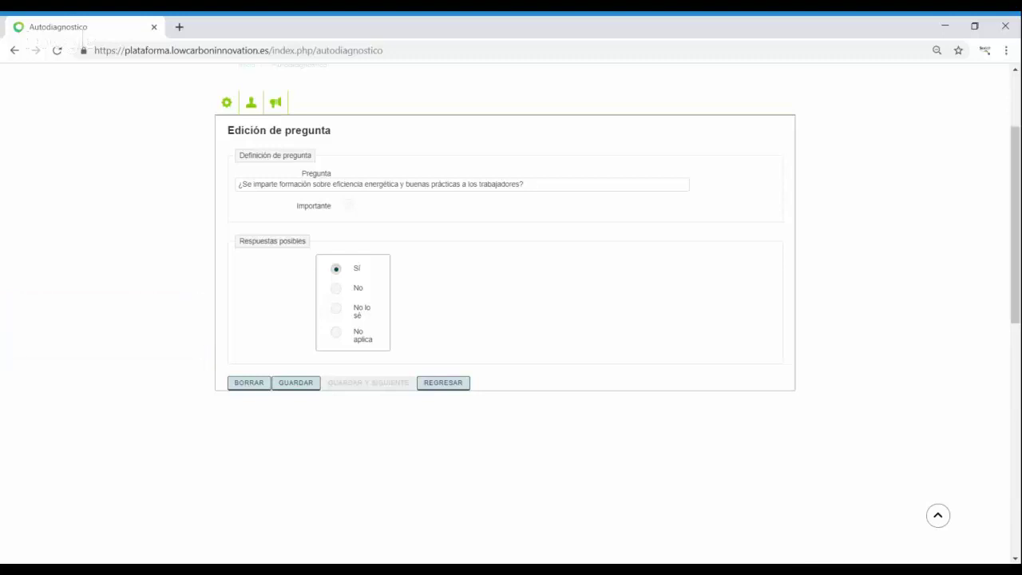
click(434, 386)
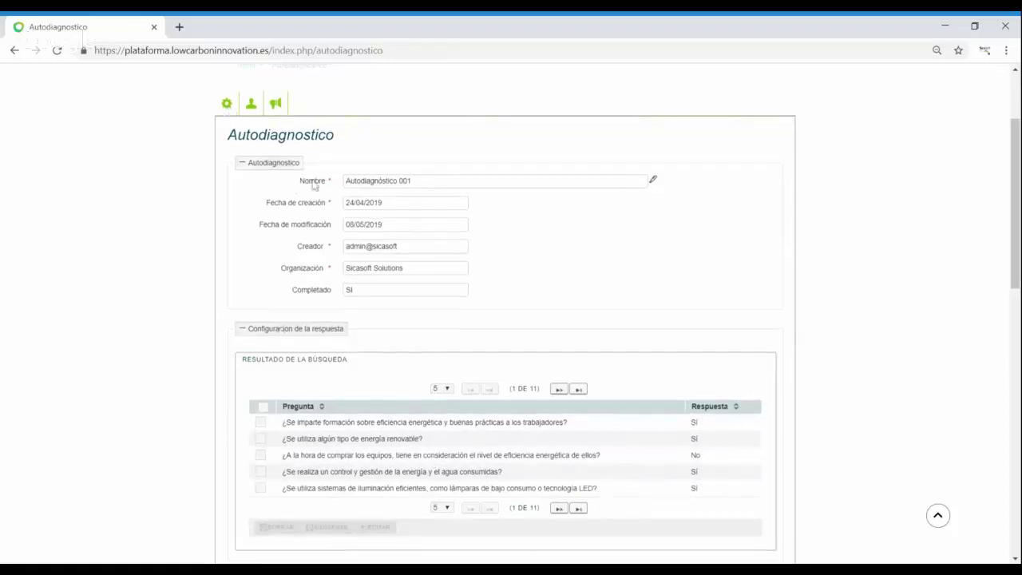
- Reopen the record Autodiagnóstico 001 for editing from the business access area
scroll(335, 97, up, 1)
click(336, 94)
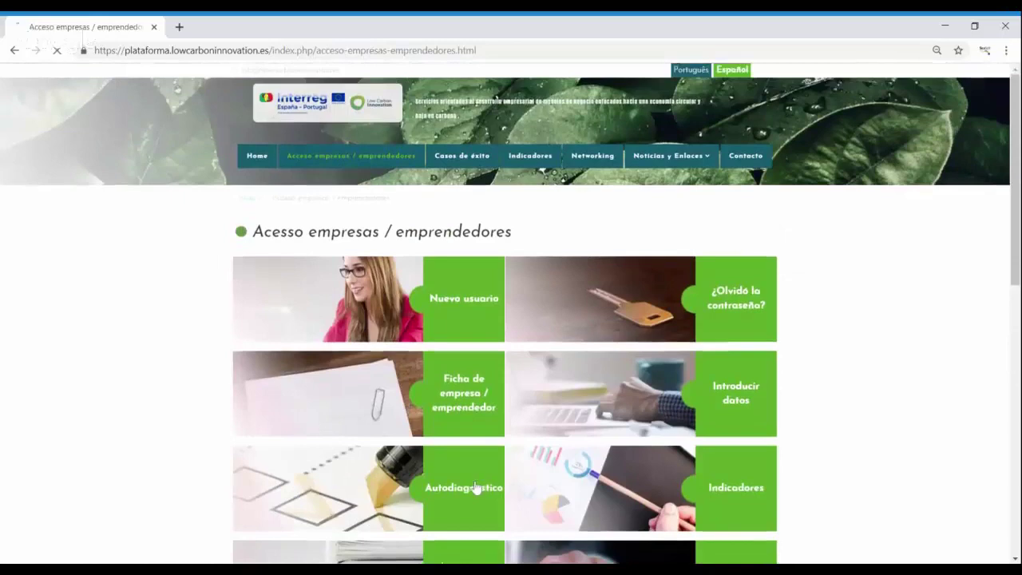
click(477, 485)
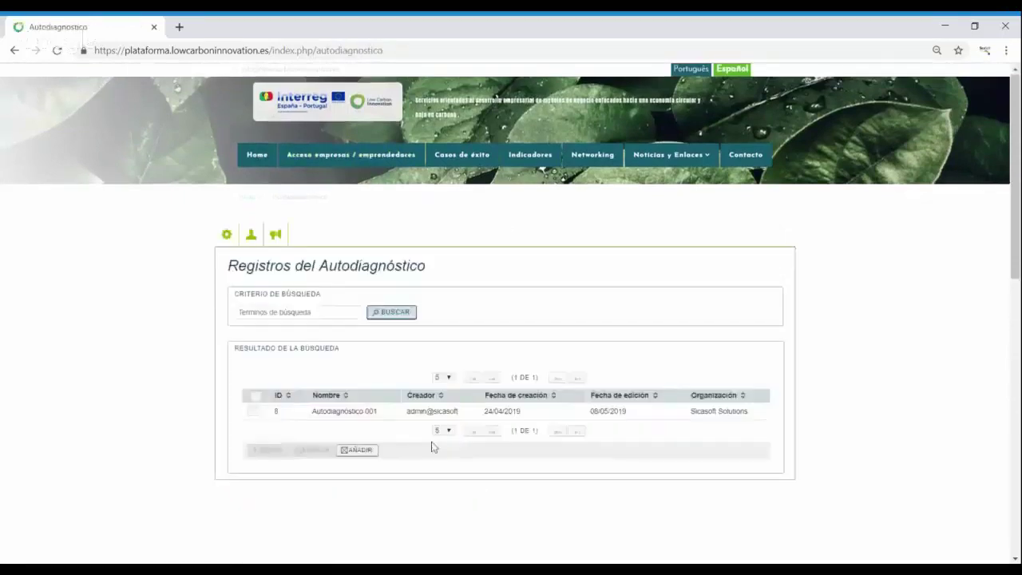
scroll(344, 423, up, 1)
click(252, 412)
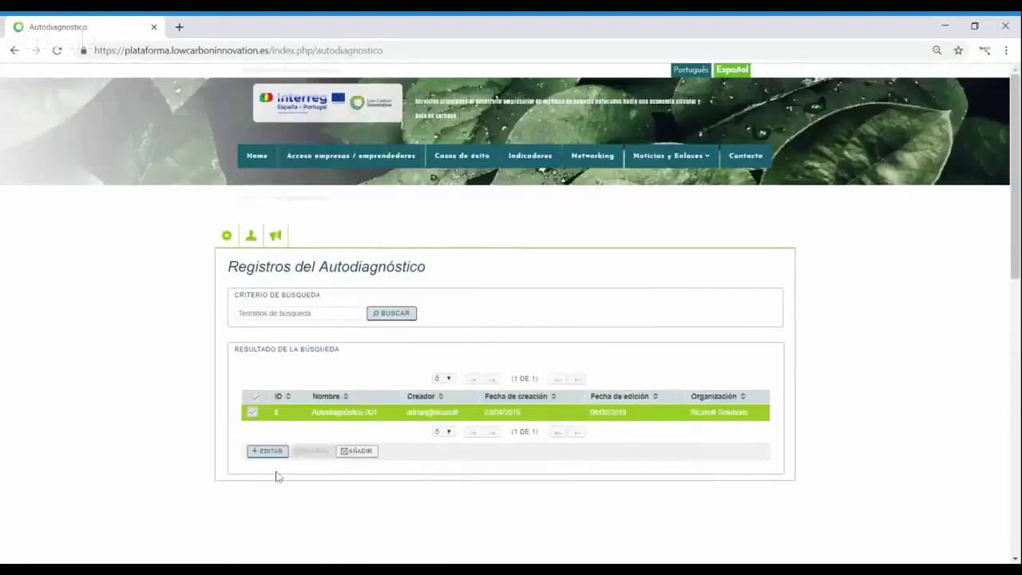
click(276, 457)
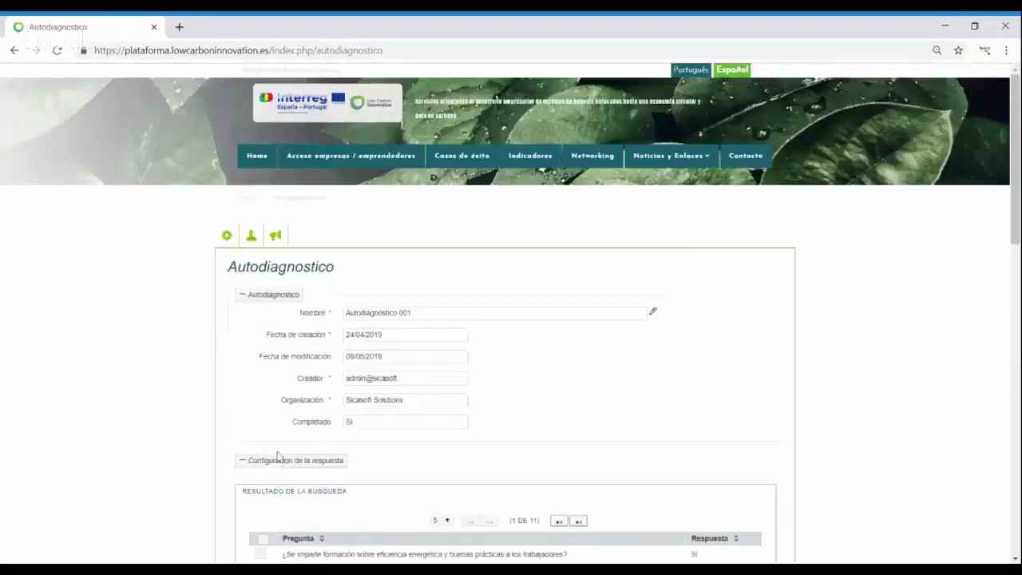
- Save the answer Sí for the question about energy efficiency training for workers and return to the questionnaire
scroll(278, 433, down, 2)
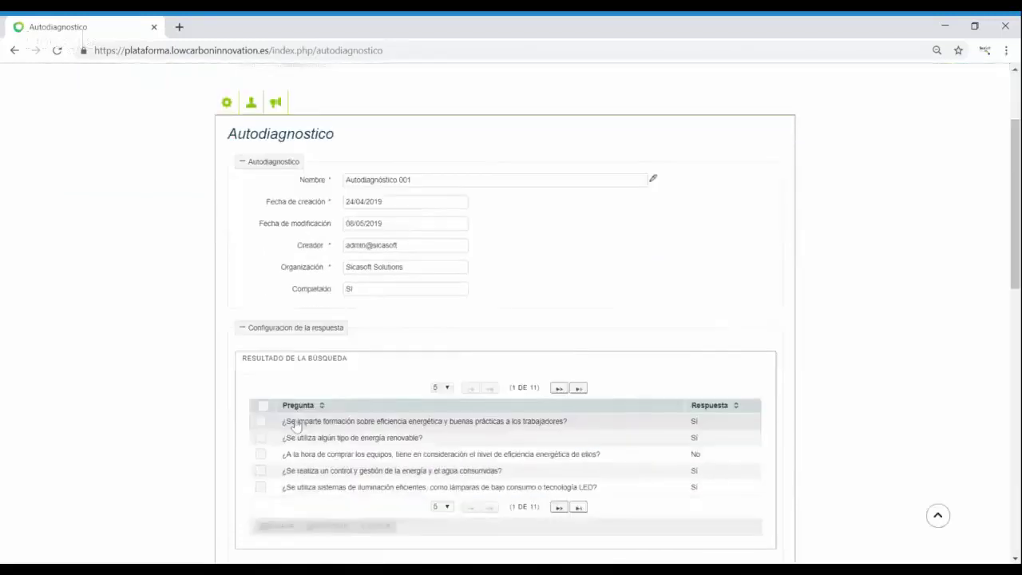
click(301, 421)
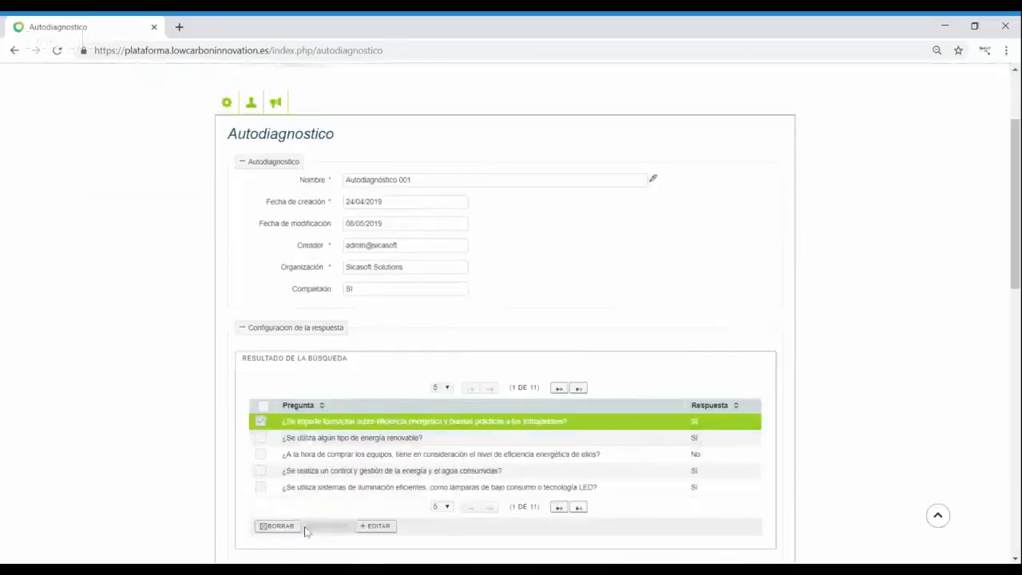
click(369, 528)
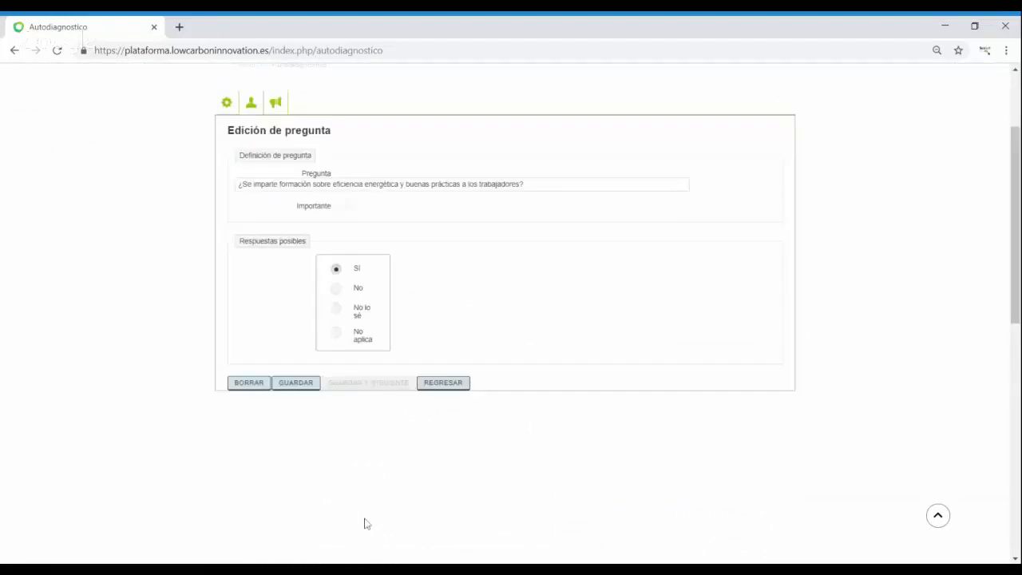
click(309, 382)
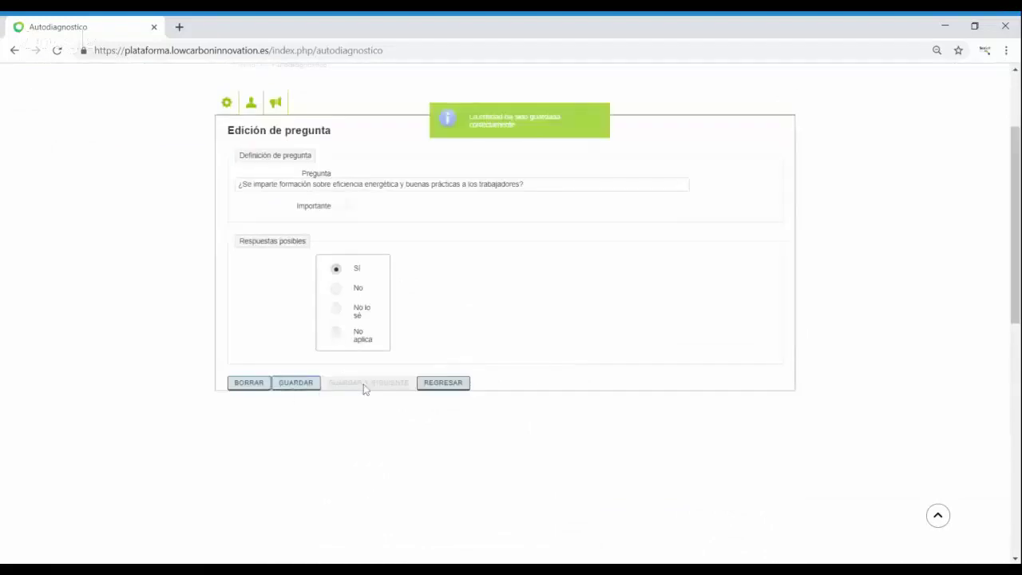
click(443, 385)
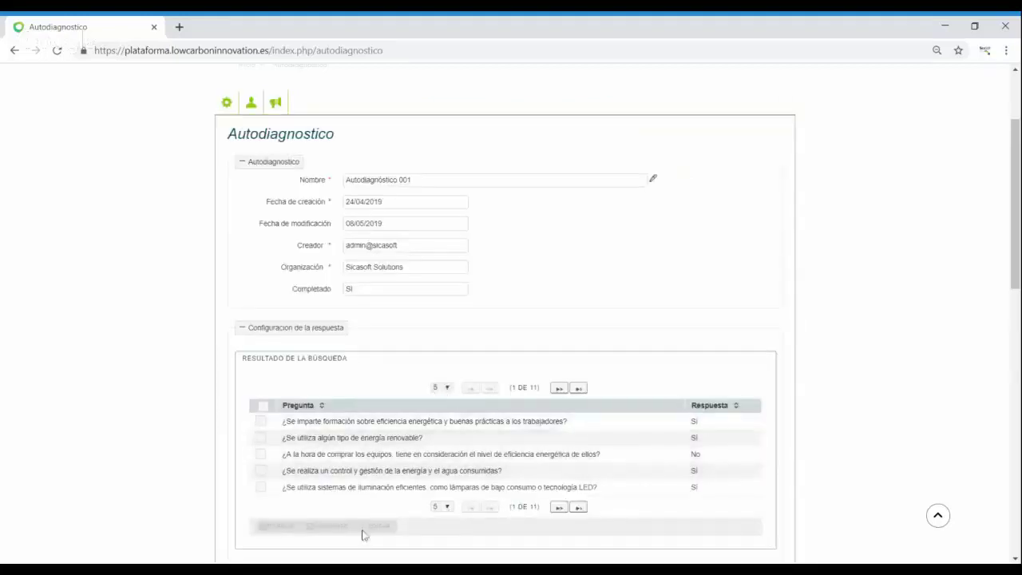
- Generate the evaluation report for the completed Autodiagnóstico 001 questionnaire
scroll(349, 413, down, 2)
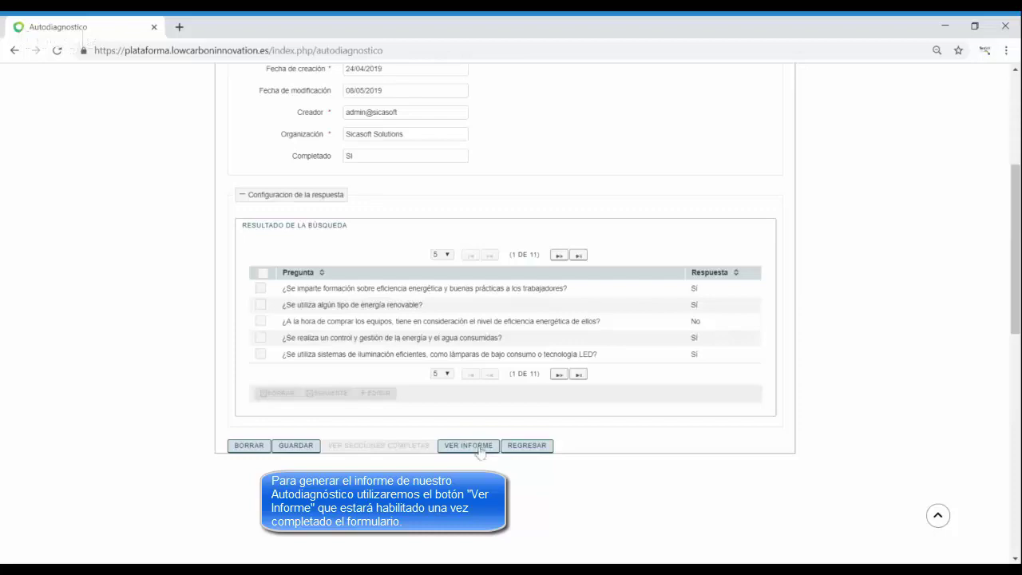
click(479, 452)
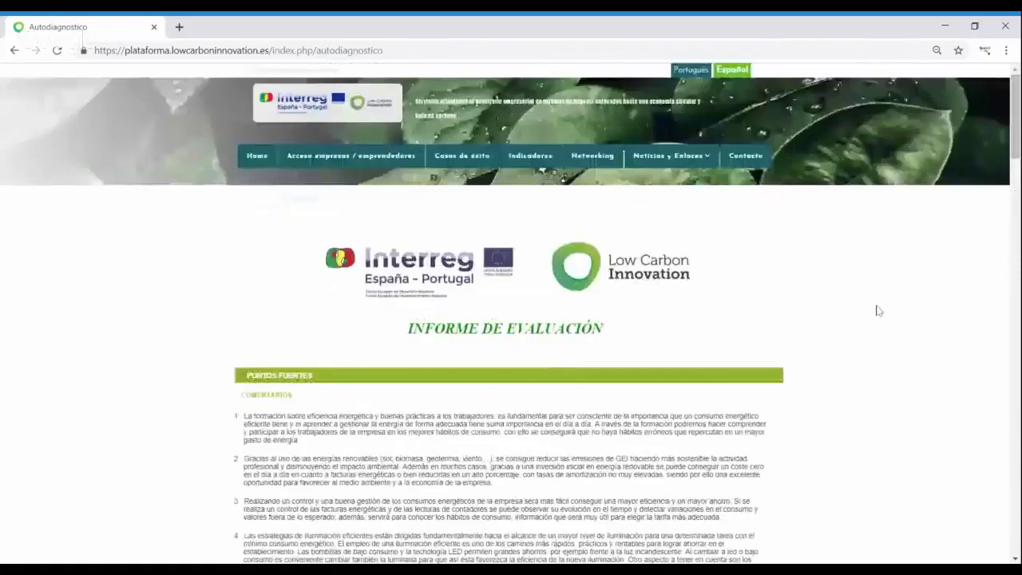
- Collapse and re-expand the Puntos fuertes section of the evaluation report and read through its comments
click(242, 379)
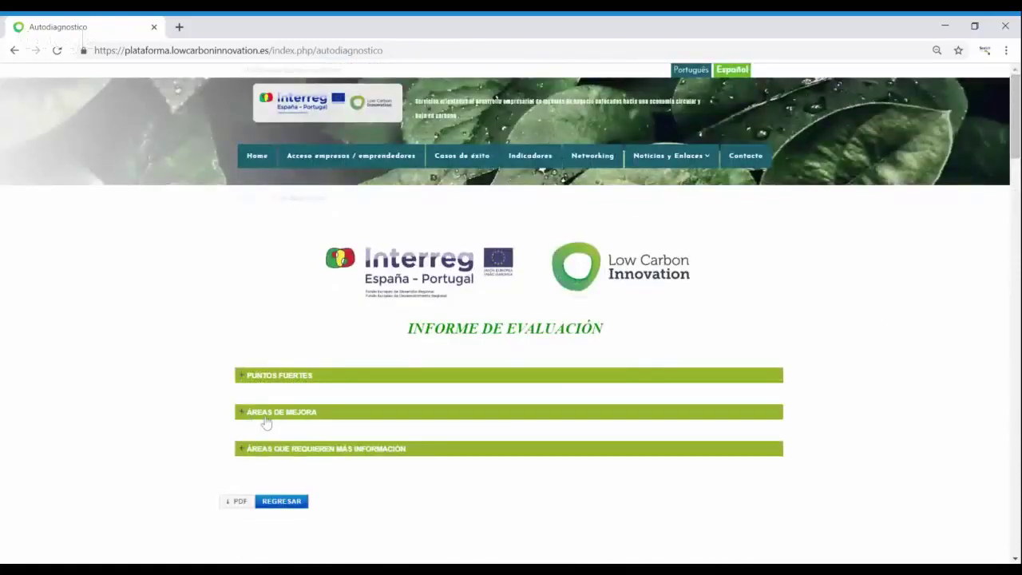
click(240, 376)
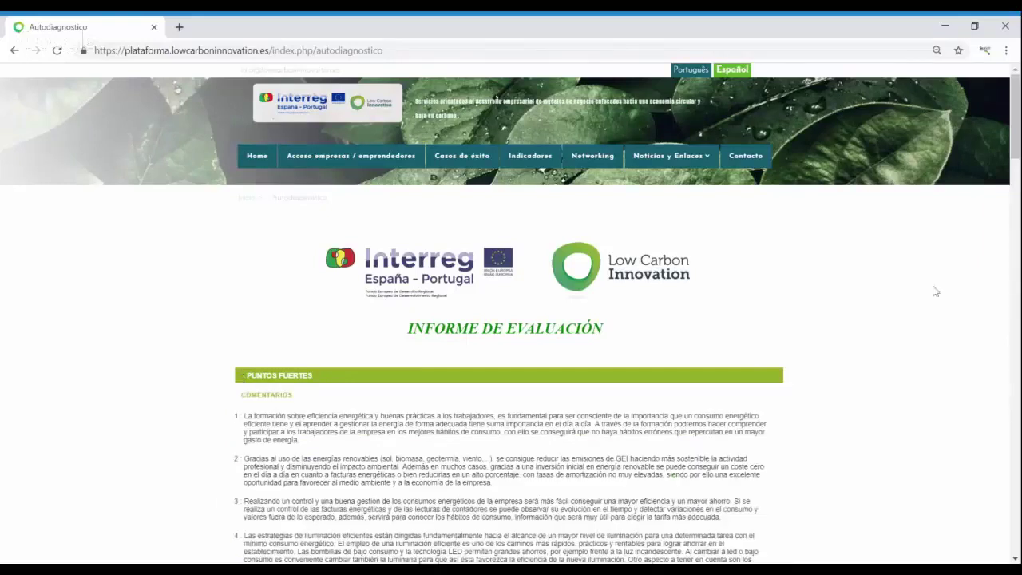
scroll(1017, 158, down, 2)
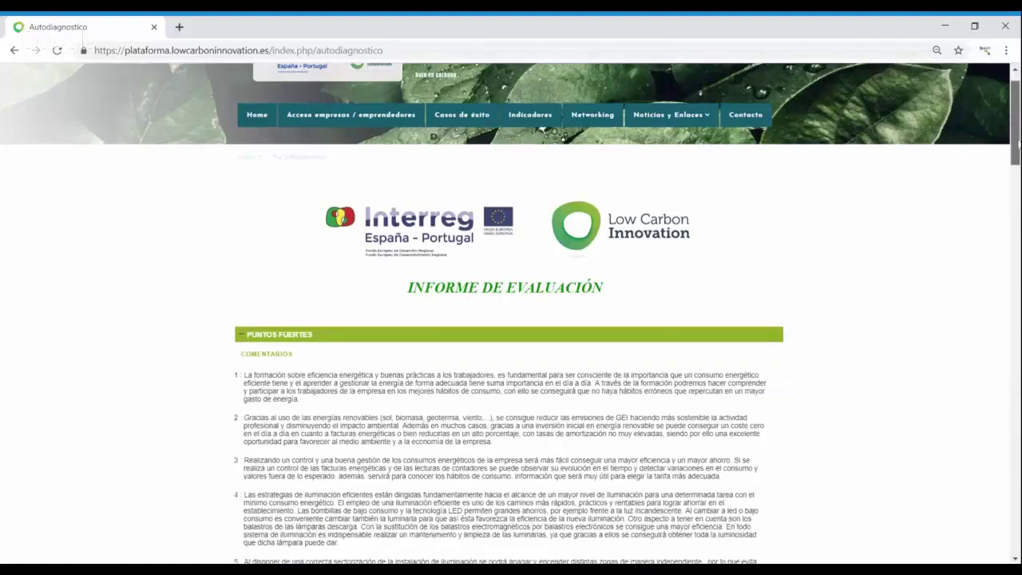
scroll(1016, 157, down, 2)
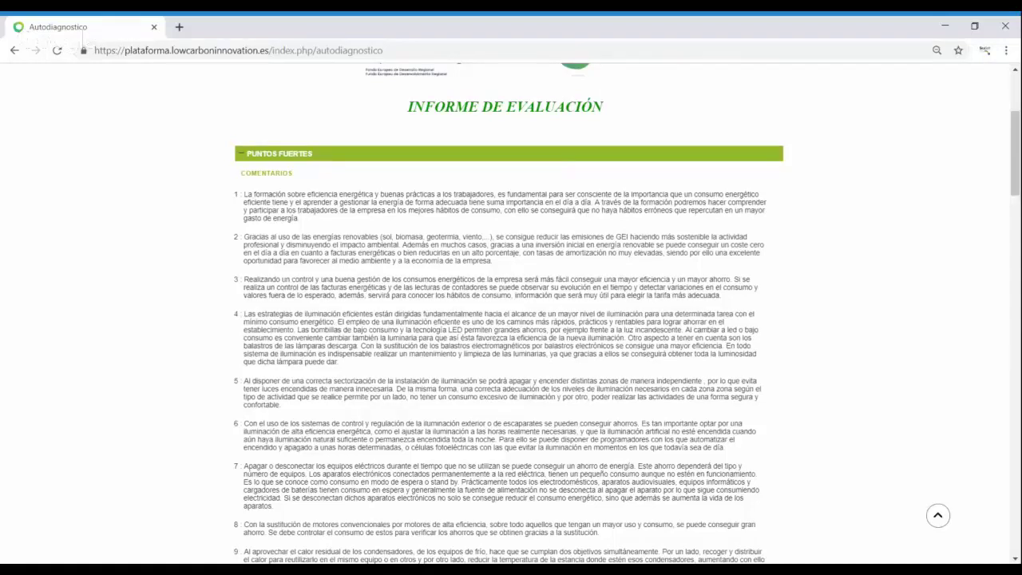
scroll(711, 235, up, 1)
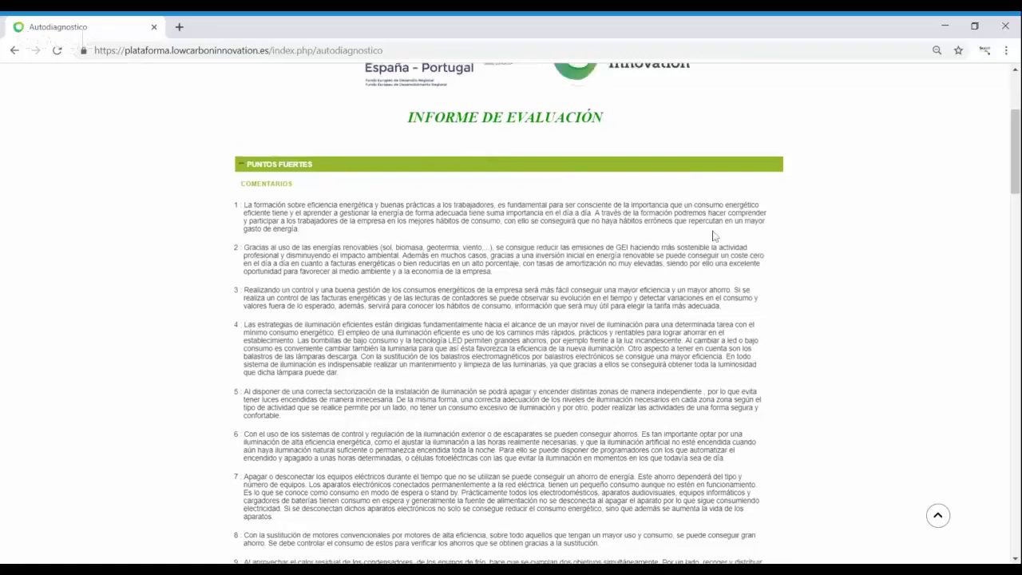
scroll(867, 278, down, 2)
drag(1013, 195, 1011, 434)
scroll(401, 242, down, 1)
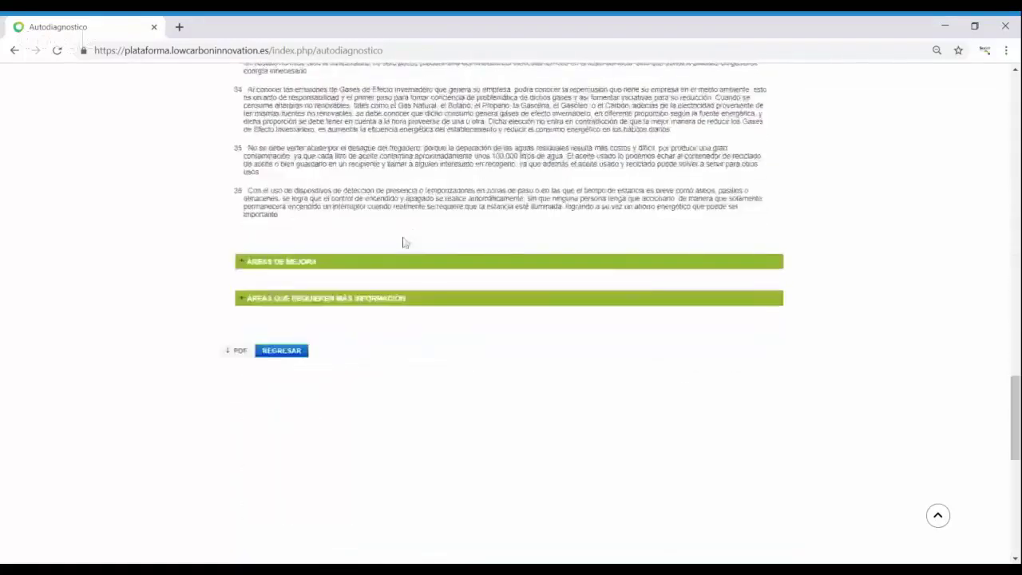
- Expand the Áreas de mejora section of the evaluation report and look over its comments
click(241, 266)
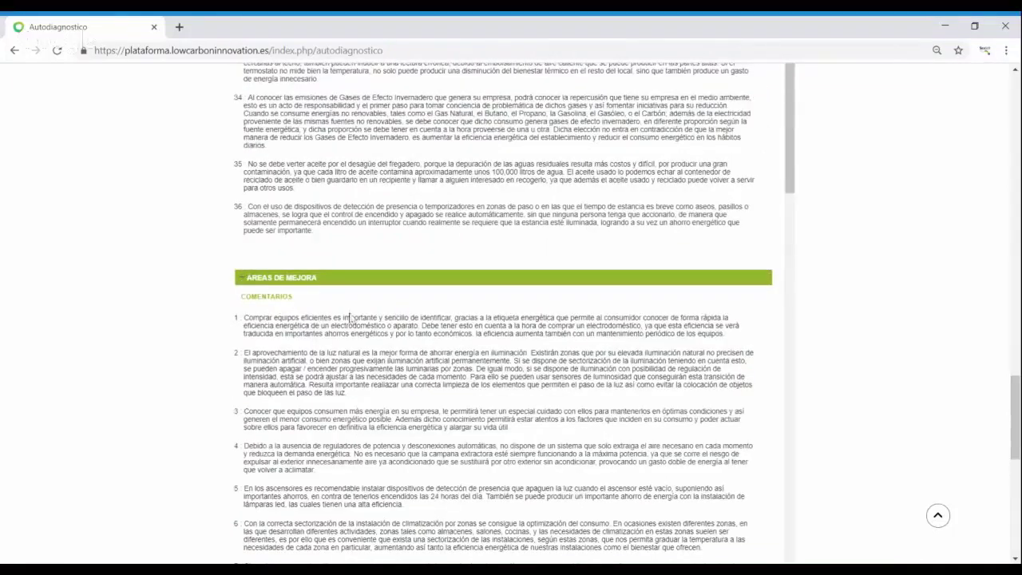
scroll(503, 311, up, 3)
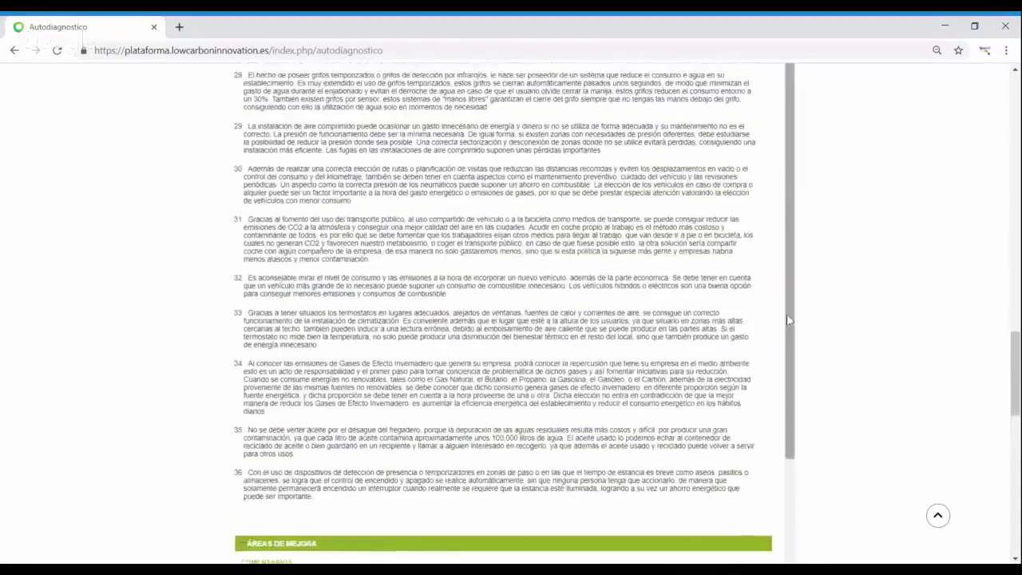
drag(1012, 372, 1014, 120)
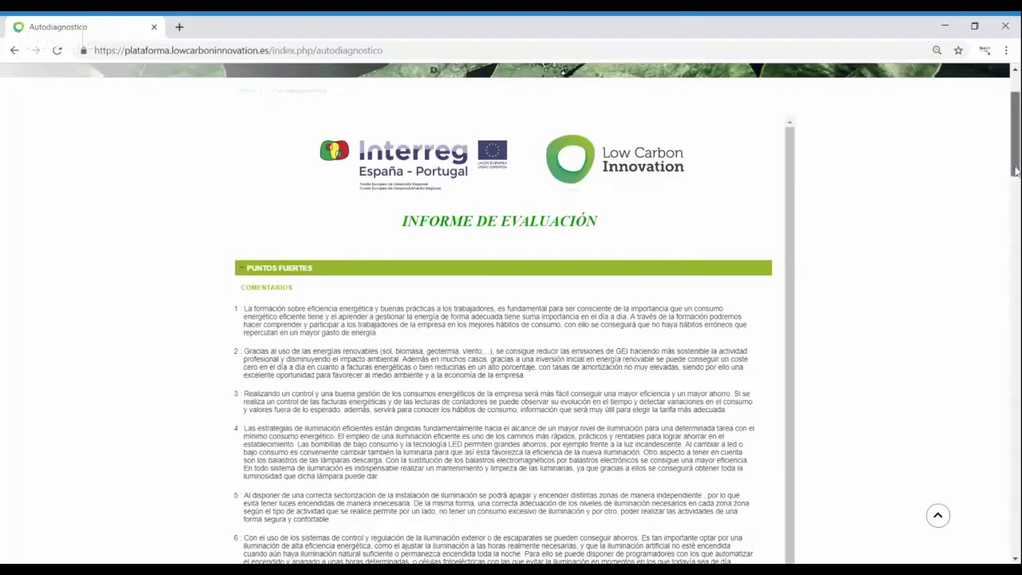
drag(1015, 134, 1015, 115)
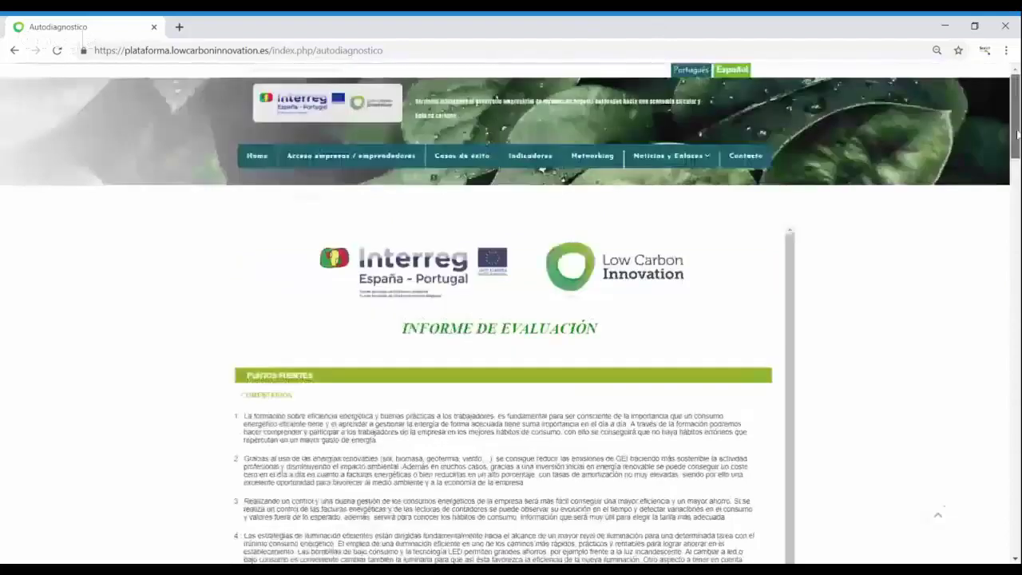
- Open the Autodiagnóstico records from the business access area and add a new self-diagnosis
click(393, 157)
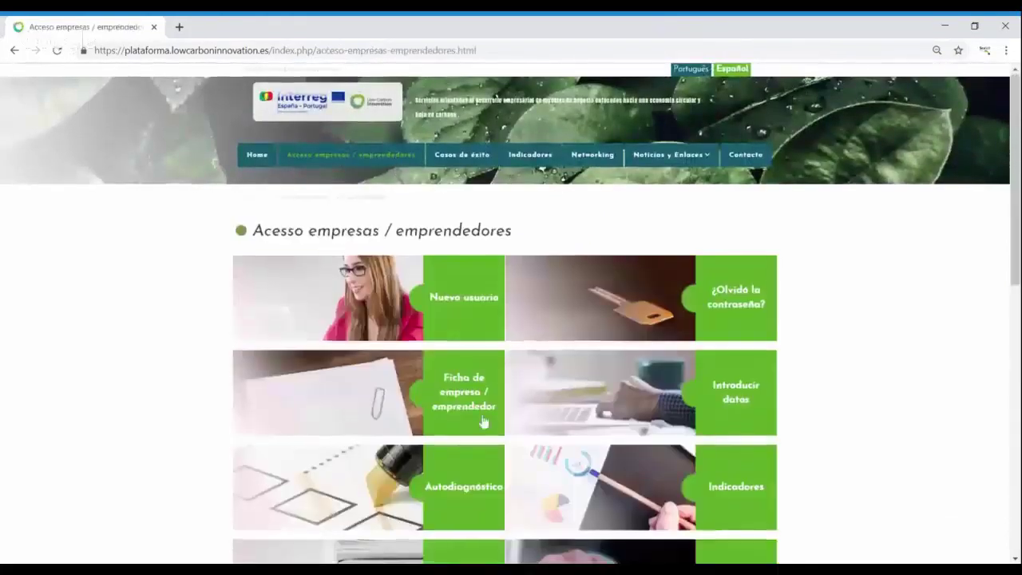
scroll(479, 411, down, 3)
click(475, 225)
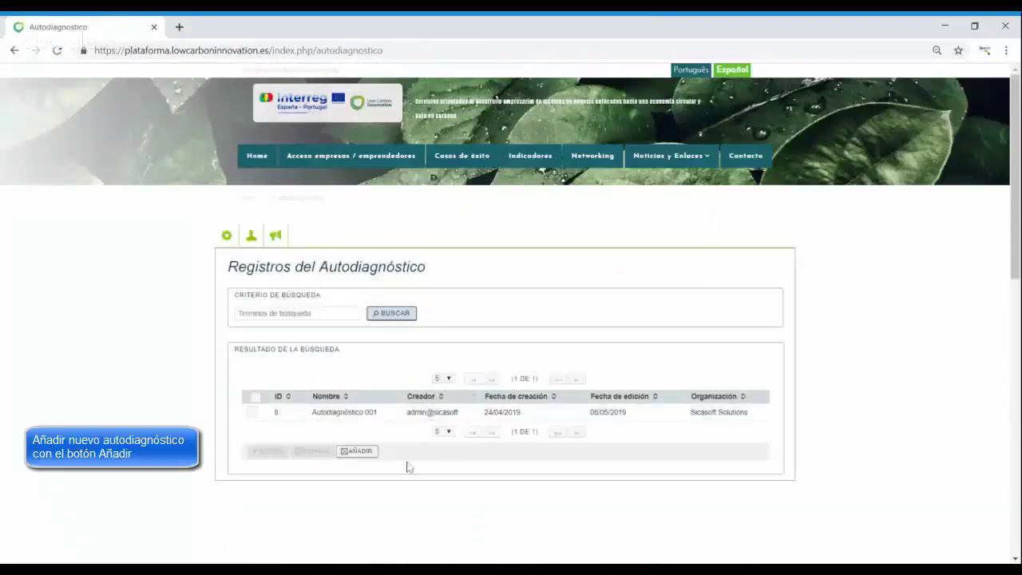
click(357, 452)
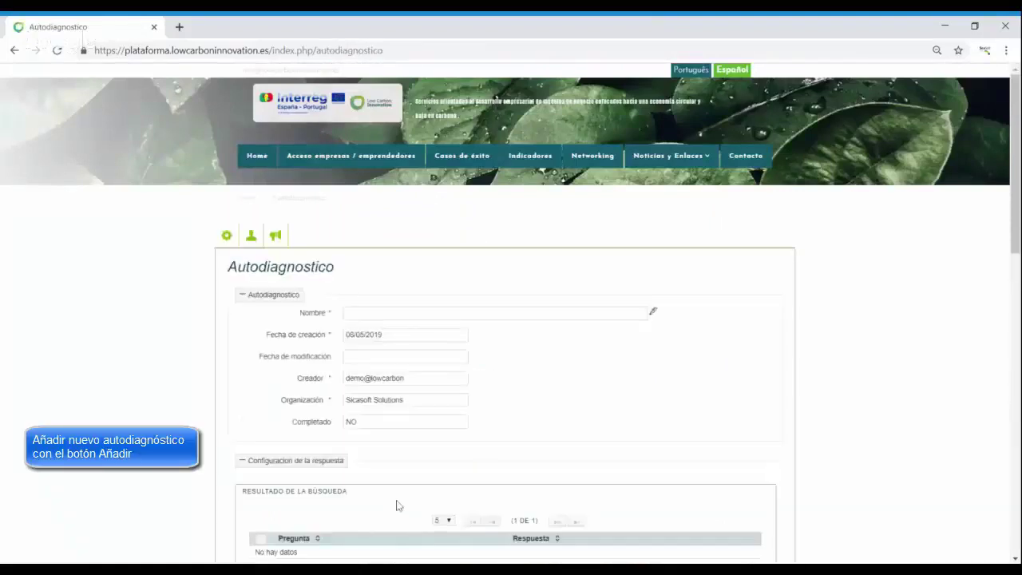
- Name the new self-diagnosis Autodiagnóstico 2
click(422, 308)
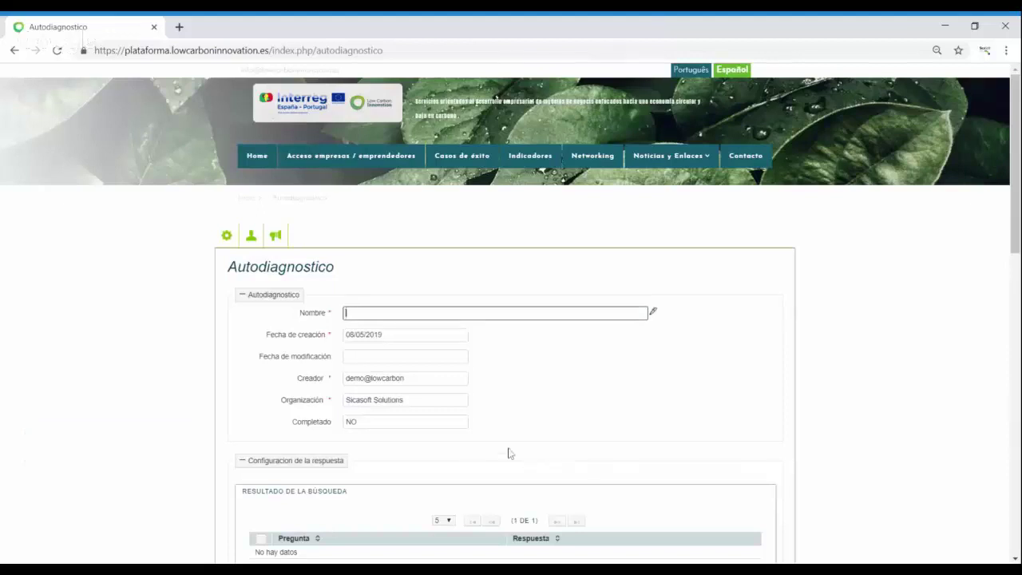
text(Autodg)
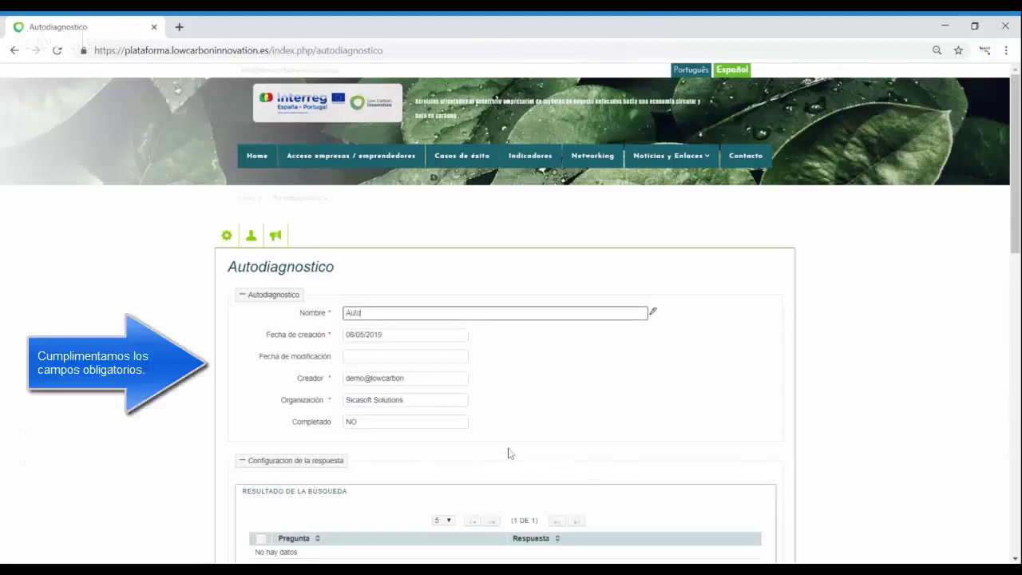
text(i)
text(agn)
text(ostuico)
key(BackSpace)
key(BackSpace)
key(BackSpace)
key(BackSpace)
key(BackSpace)
key(BackSpace)
key(BackSpace)
key(BackSpace)
key(BackSpace)
key(BackSpace)
key(BackSpace)
text(iagnóstico 2)
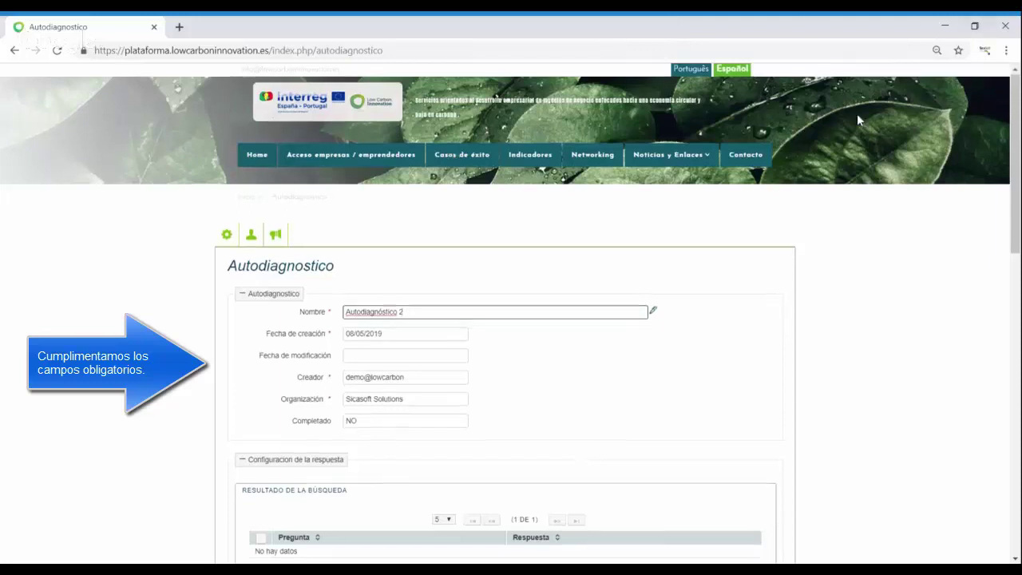
- Start the questionnaire, answer Sí to the question about energy efficiency training for workers, and save it while advancing to the next question
scroll(823, 221, down, 1)
scroll(647, 397, up, 1)
scroll(550, 404, down, 1)
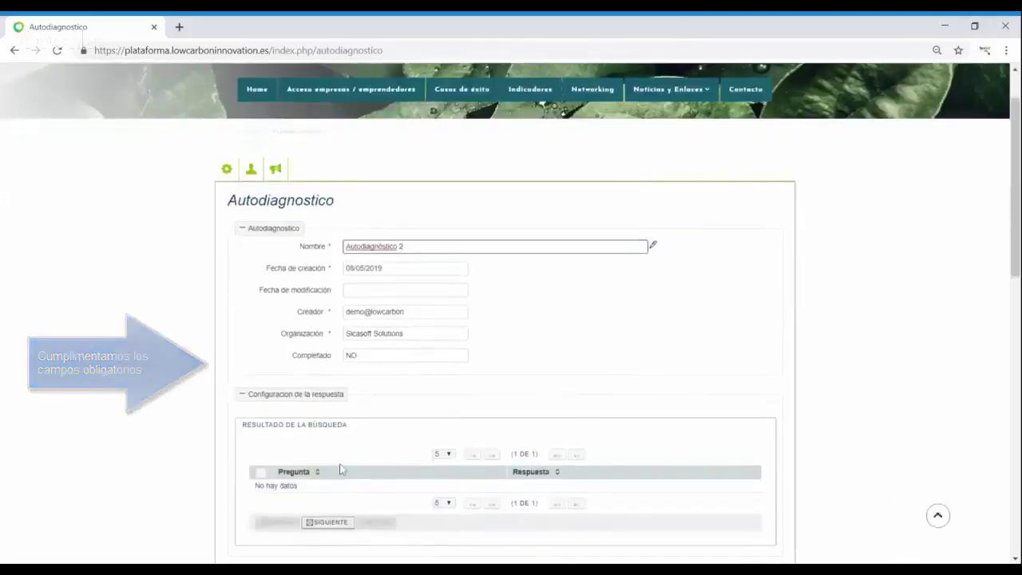
click(339, 524)
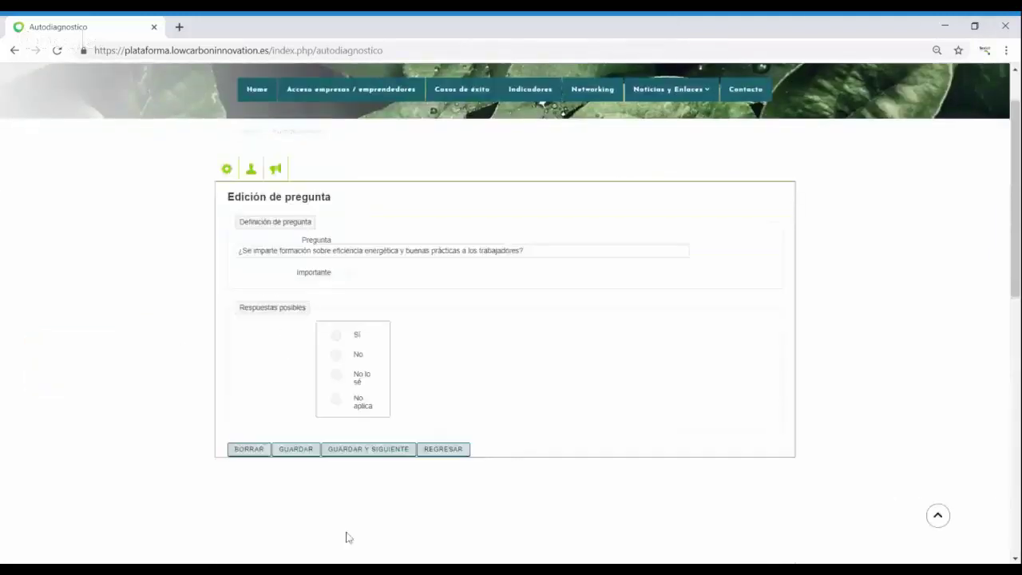
click(336, 338)
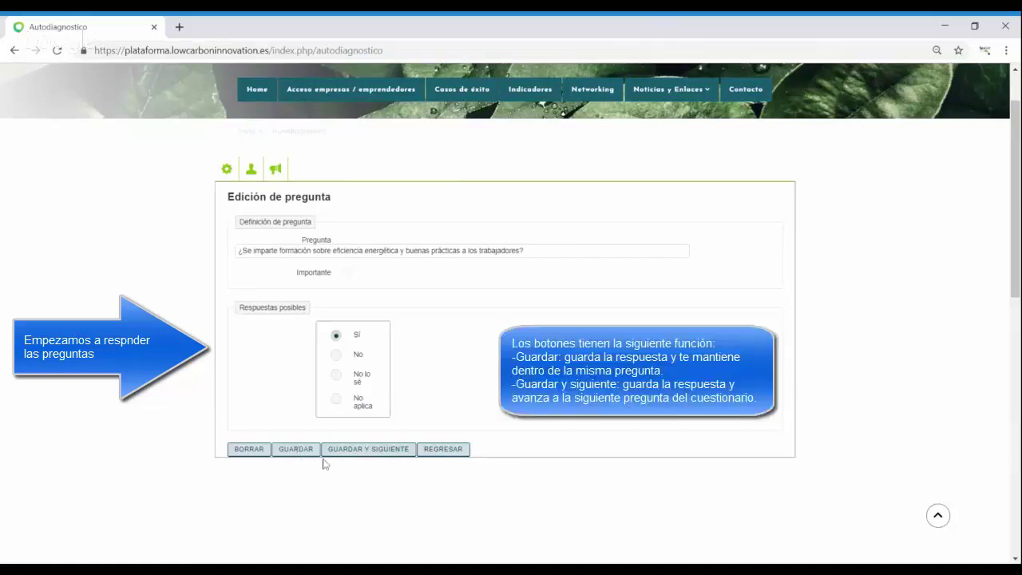
click(364, 457)
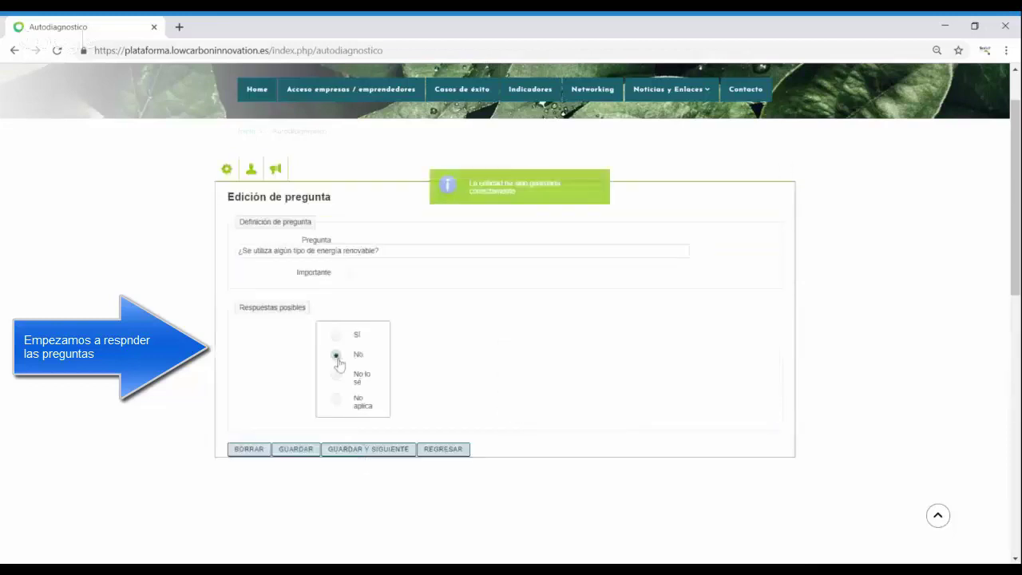
- Save the answer No for the question about using renewable energy and return to the questionnaire
click(388, 449)
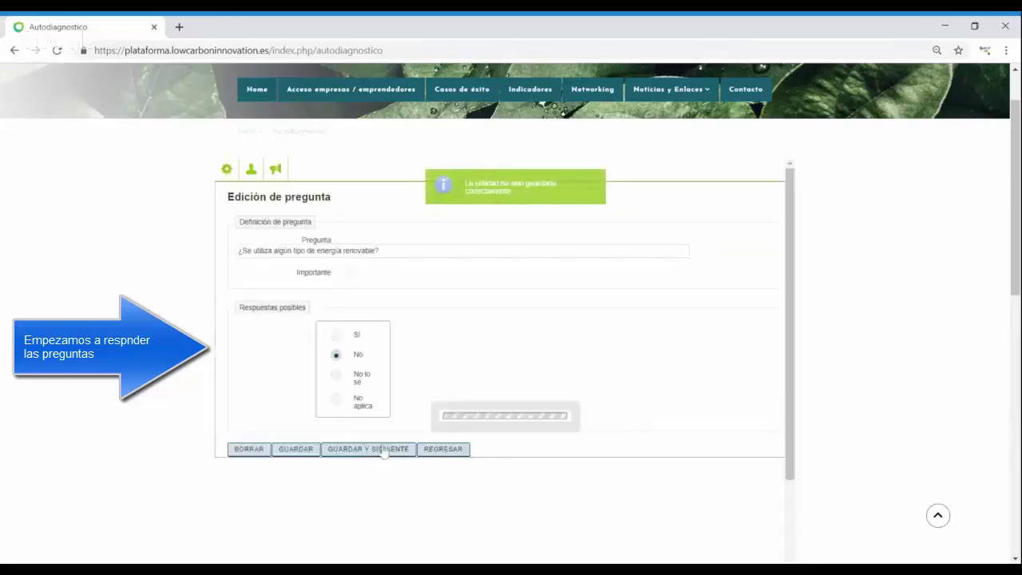
click(444, 449)
- Save the partially answered self-diagnosis and return to the list of self-diagnosis records
scroll(438, 460, down, 3)
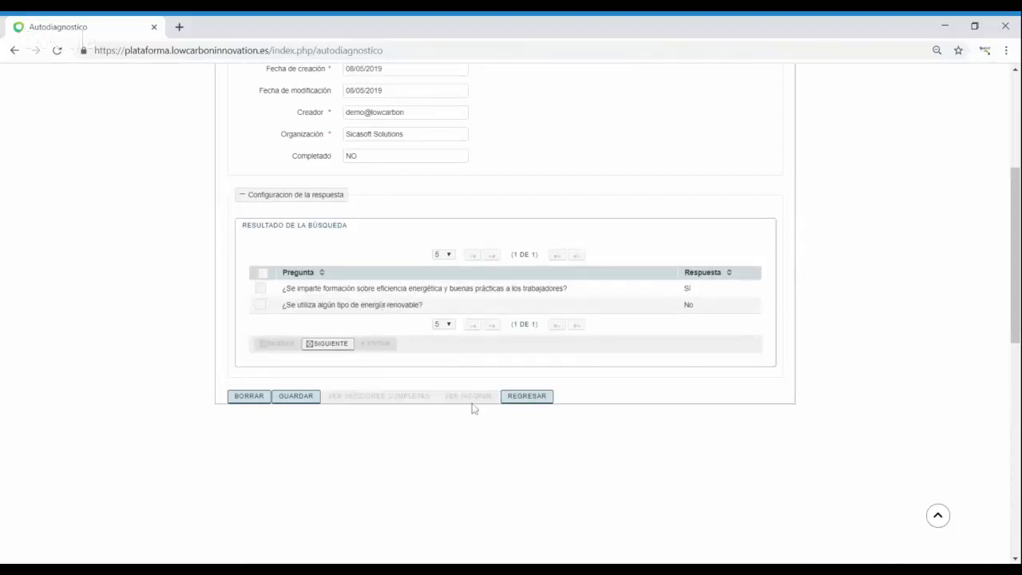
click(312, 402)
click(537, 398)
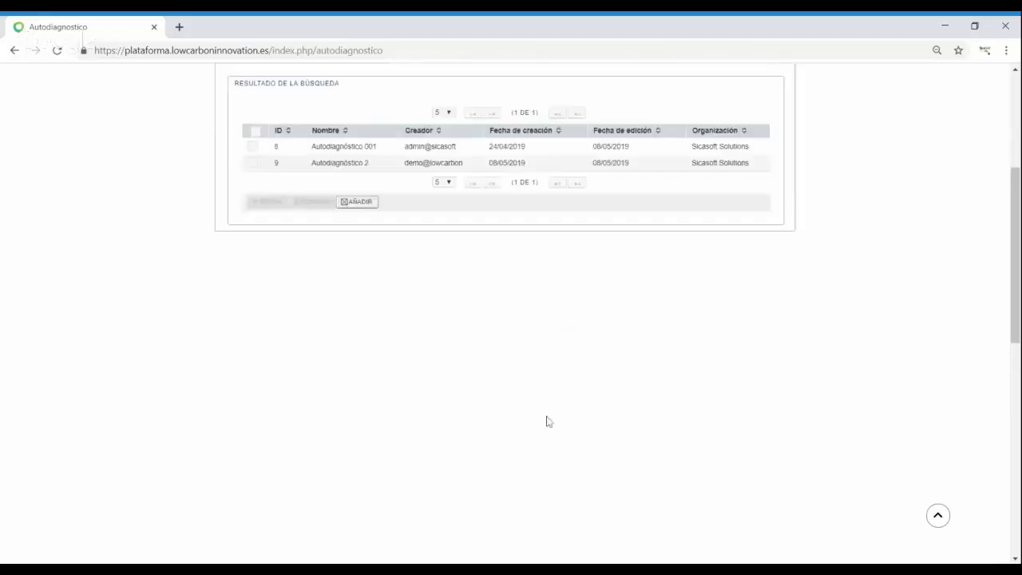
scroll(483, 407, up, 3)
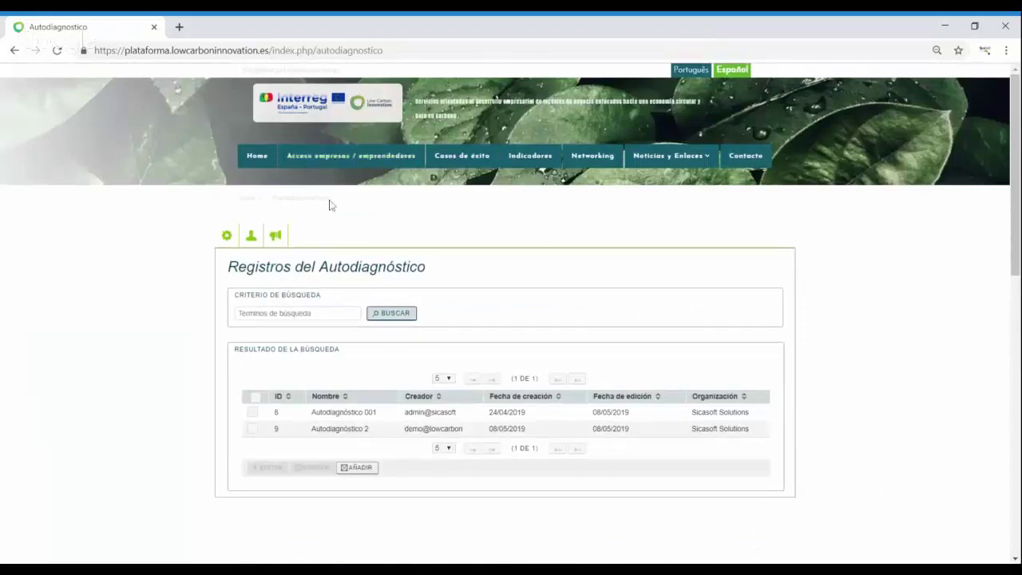
- Open the Manual de usuario from the Manuales section of the business access area
click(349, 158)
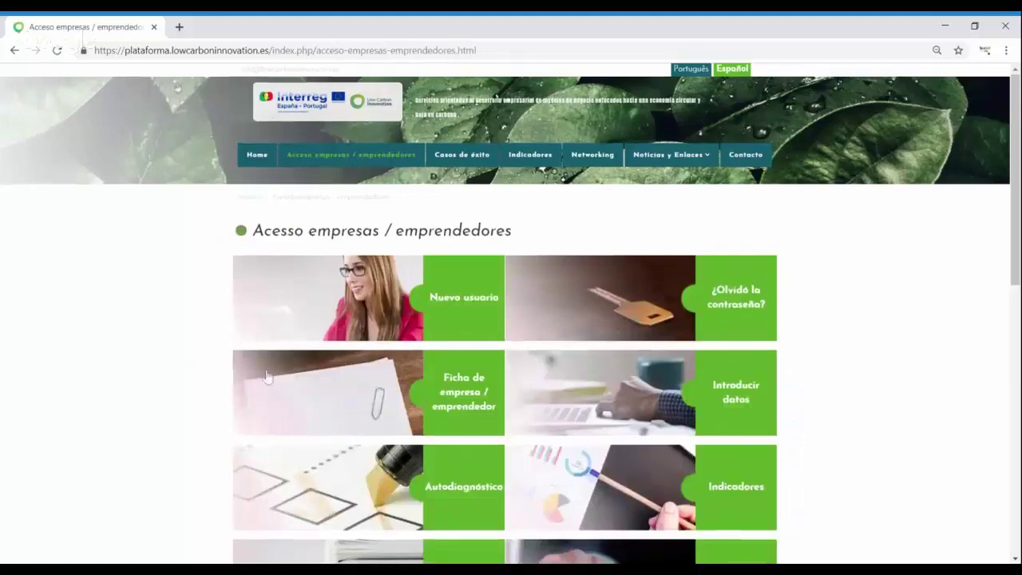
scroll(707, 423, down, 1)
scroll(488, 351, down, 3)
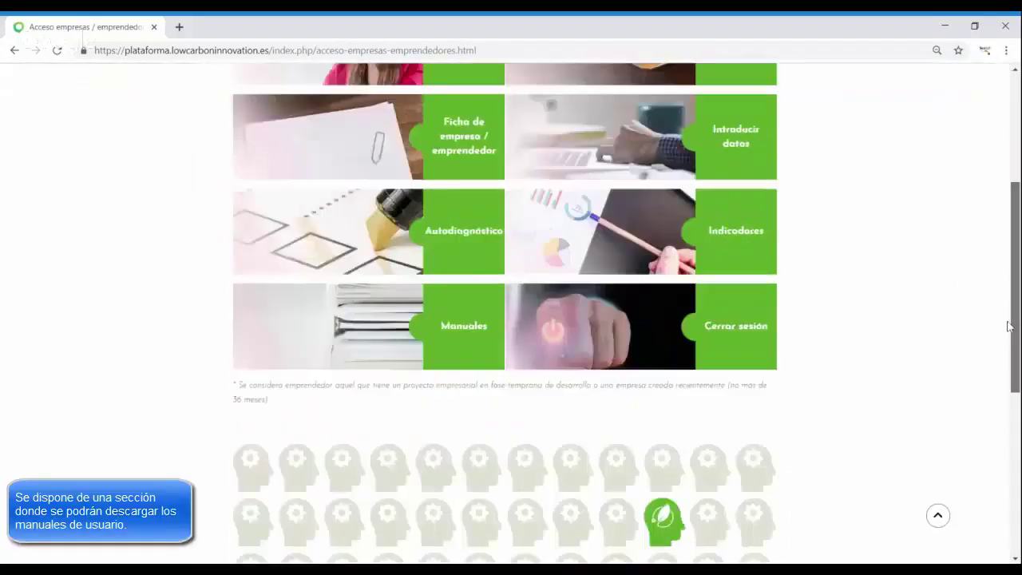
click(476, 298)
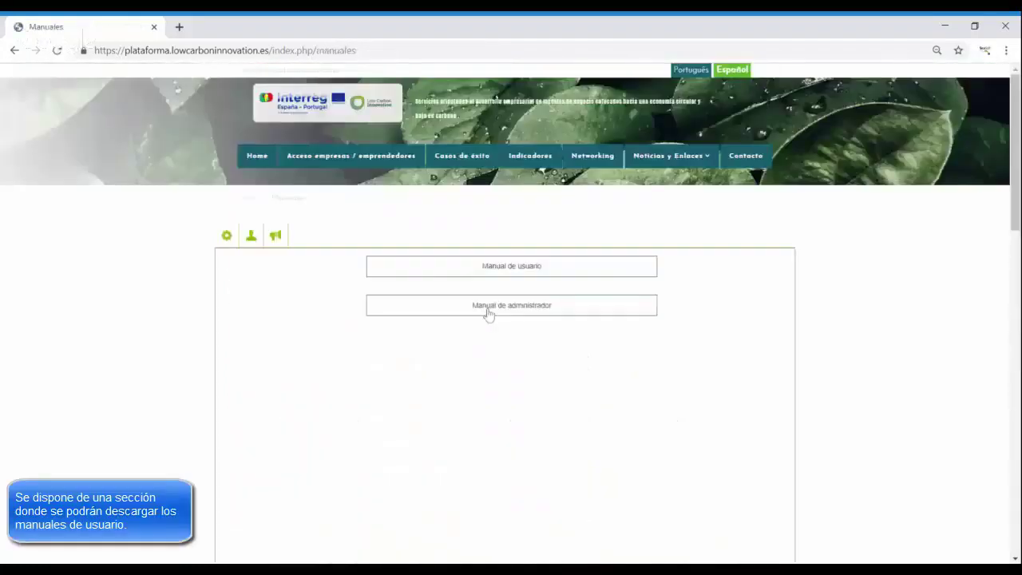
click(477, 268)
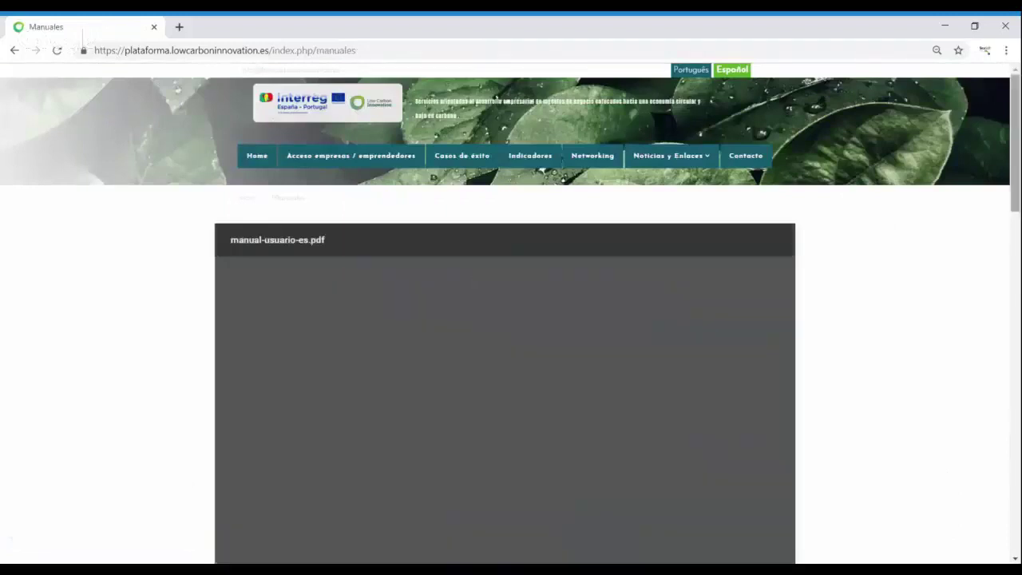
- Browse the pages of the user manual PDF and return to its cover page
scroll(681, 327, down, 3)
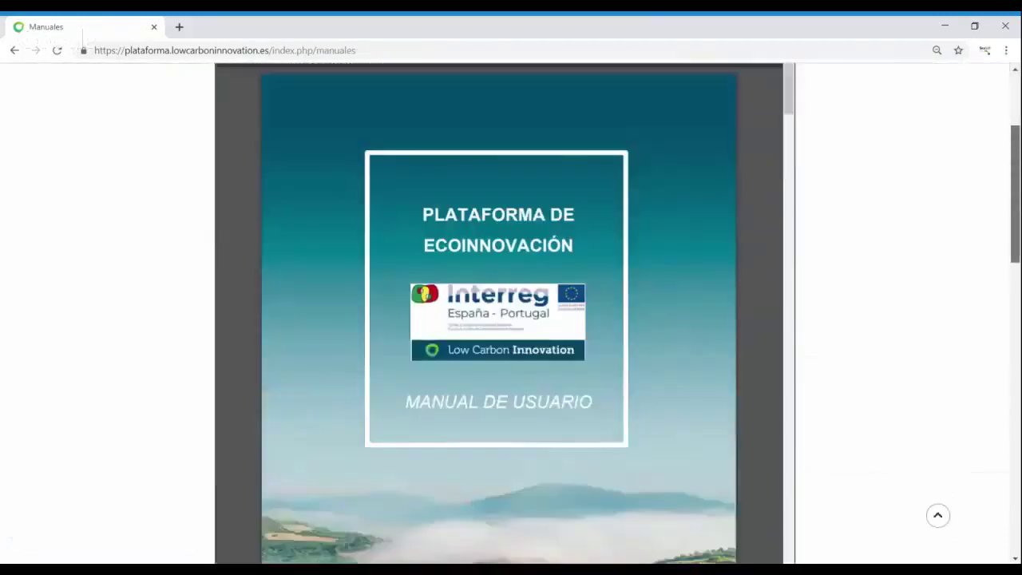
scroll(680, 328, up, 2)
drag(788, 263, 786, 458)
mouse_move(1014, 172)
mouse_down()
mouse_move(1018, 209)
mouse_move(1019, 185)
mouse_up()
mouse_move(768, 278)
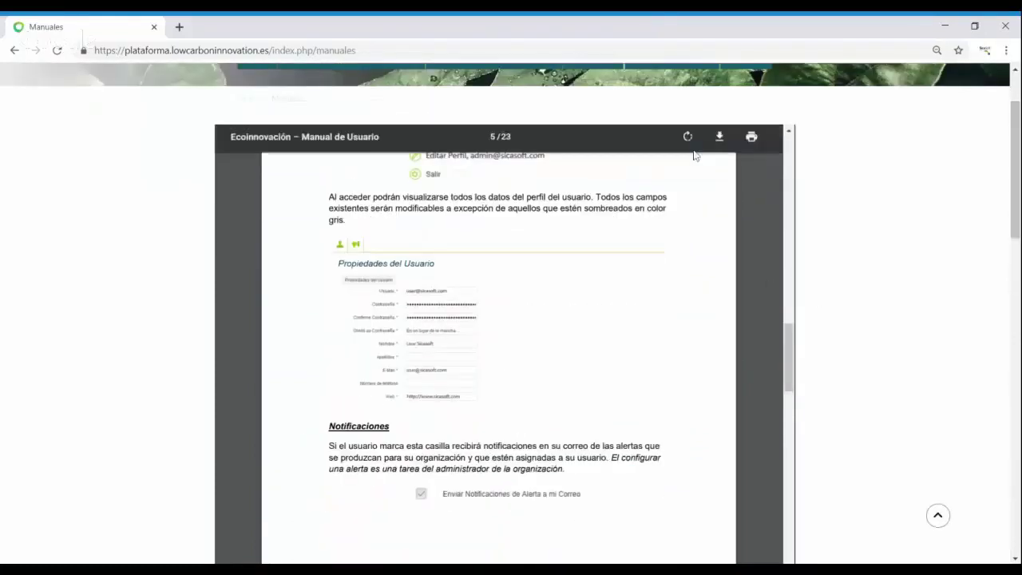
drag(785, 336, 806, 166)
scroll(660, 318, up, 3)
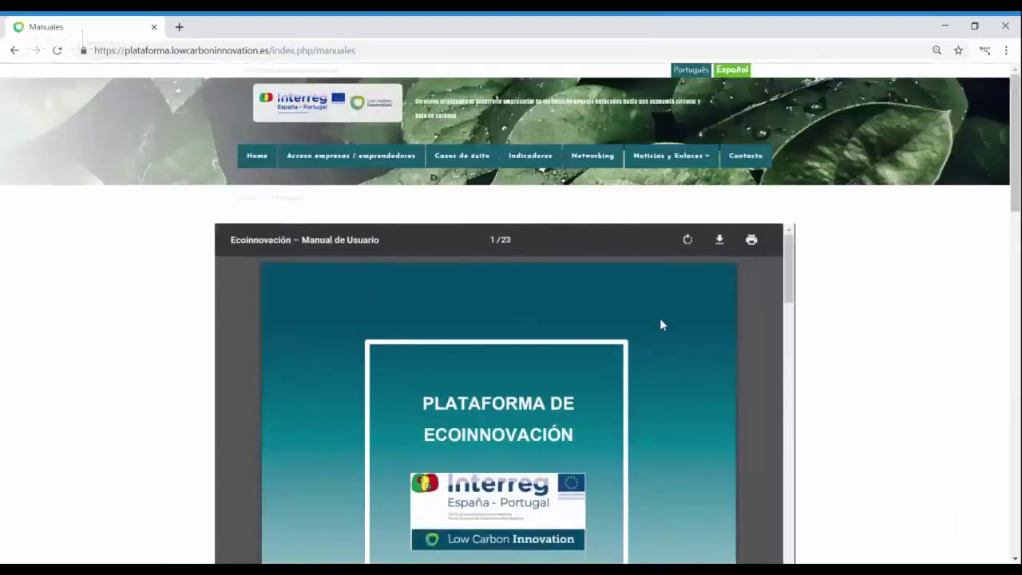
- Leave the manual and read the full MOLDIT case in the public Casos de éxito section
click(353, 157)
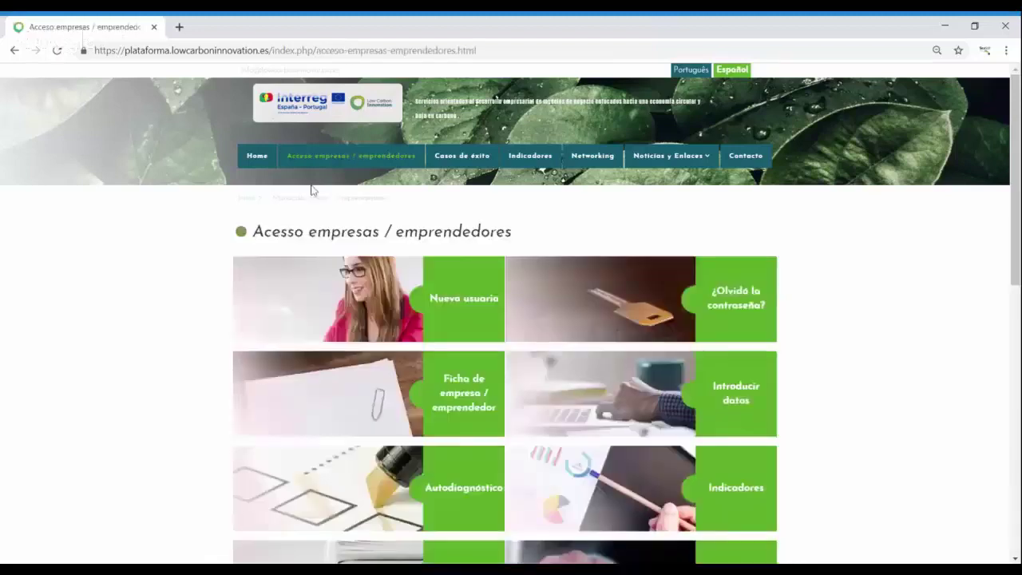
click(445, 161)
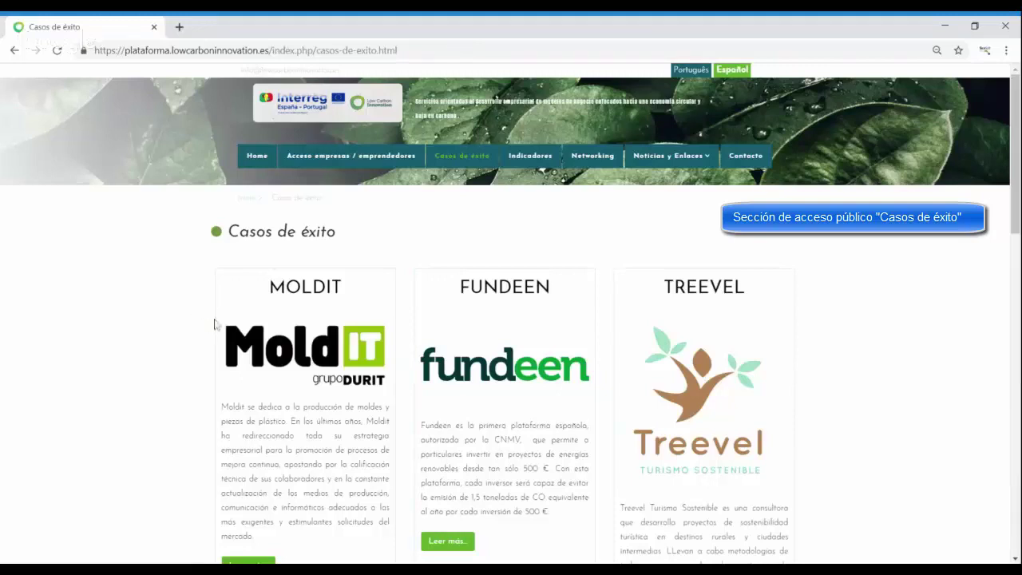
scroll(263, 415, down, 3)
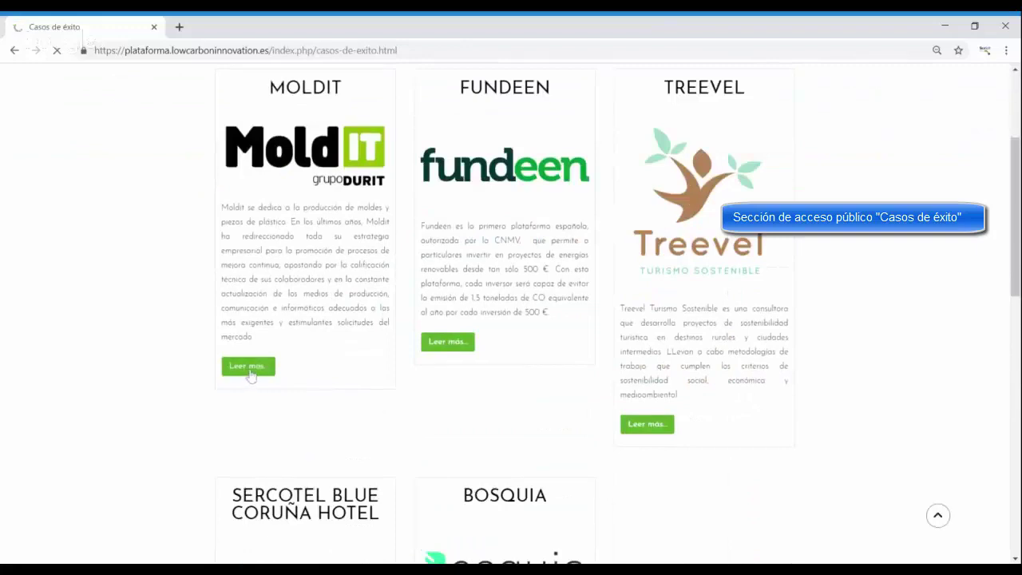
scroll(319, 407, down, 1)
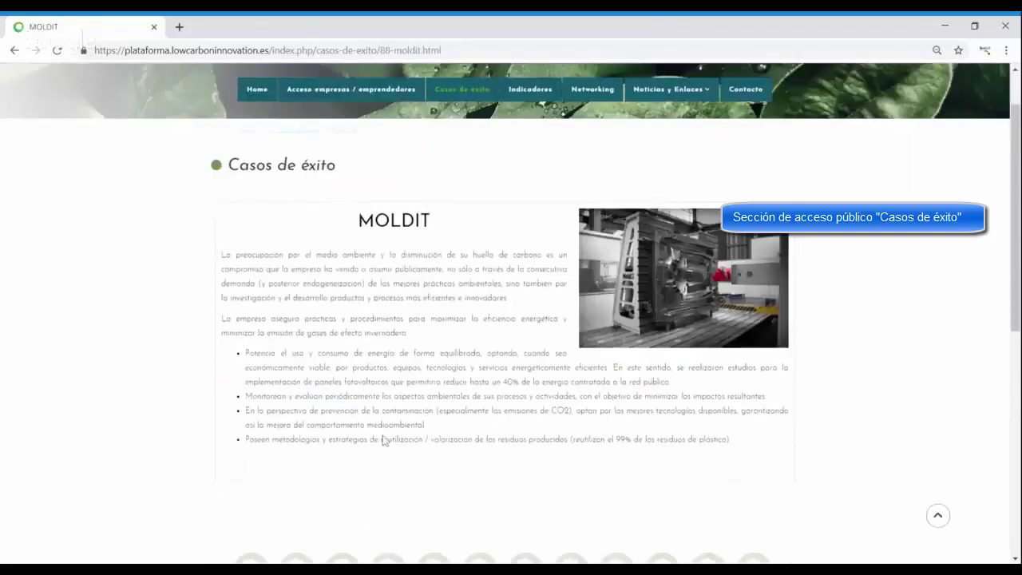
- Leave the MOLDIT case, return to the Casos de éxito list and look over the published company cases
scroll(384, 441, up, 1)
click(370, 158)
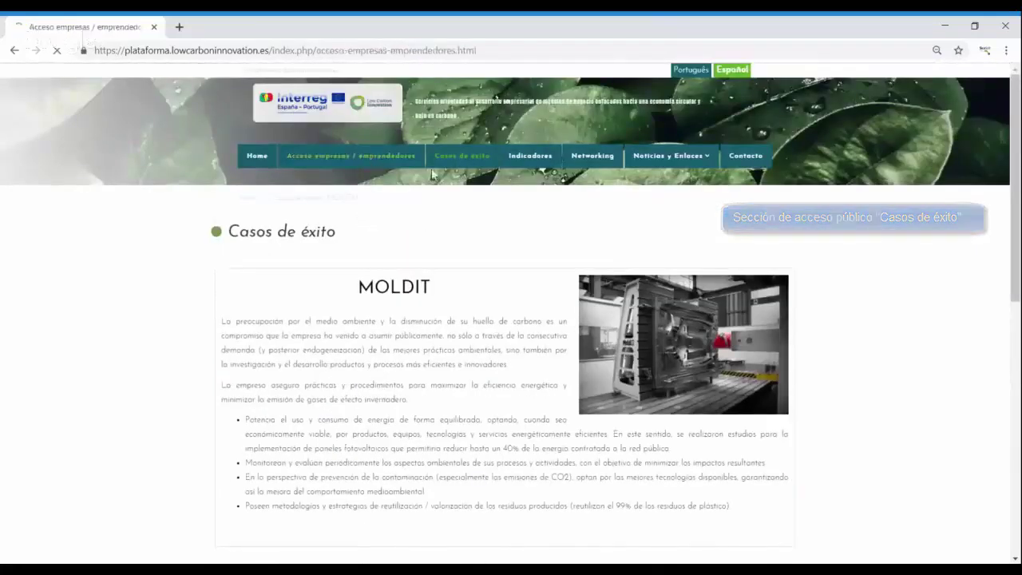
click(457, 163)
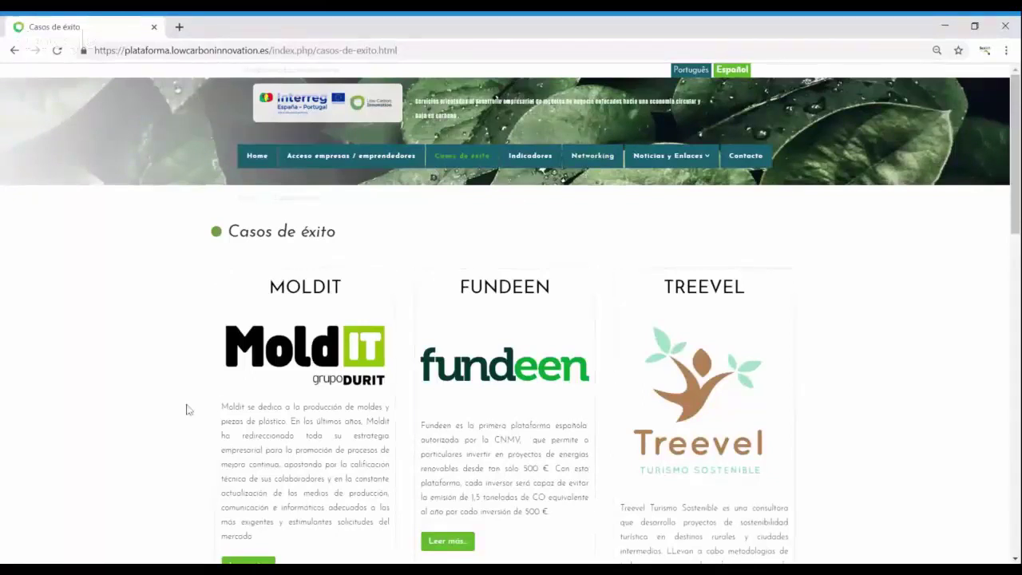
scroll(222, 409, down, 1)
scroll(304, 376, down, 2)
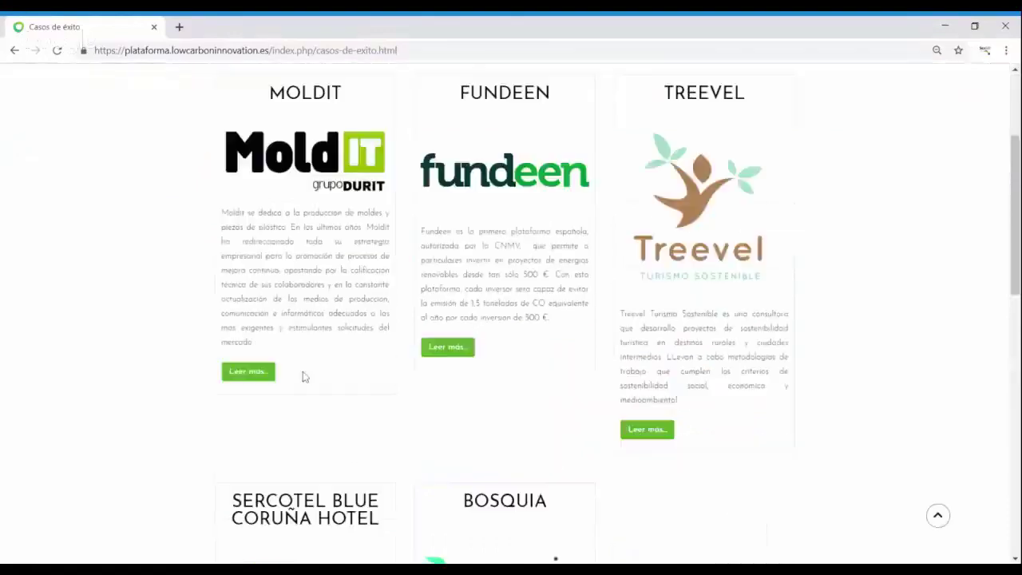
scroll(331, 376, up, 3)
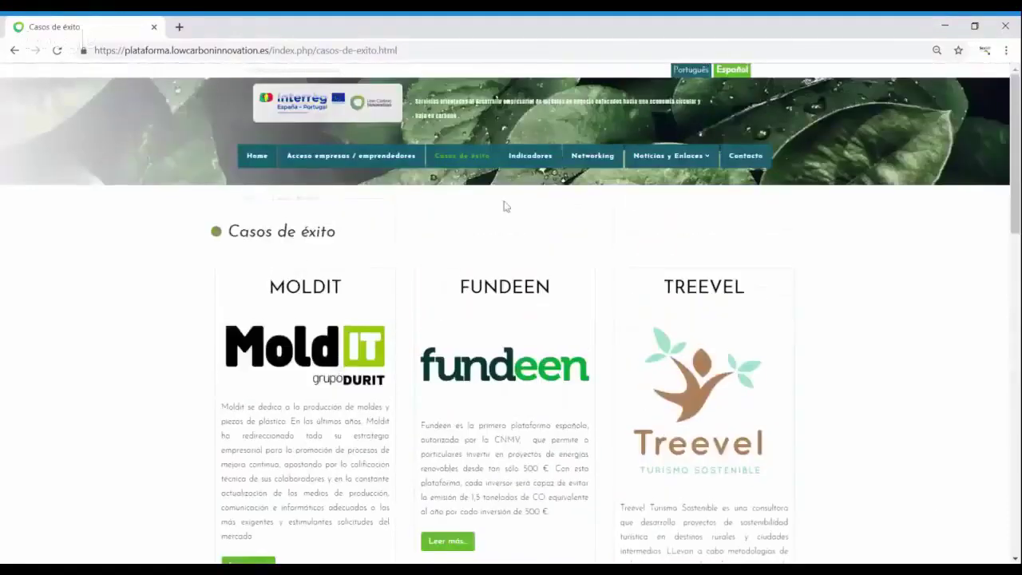
- Open the public Indicadores dashboard and expand its "¿Quieres saber más?" section
click(533, 162)
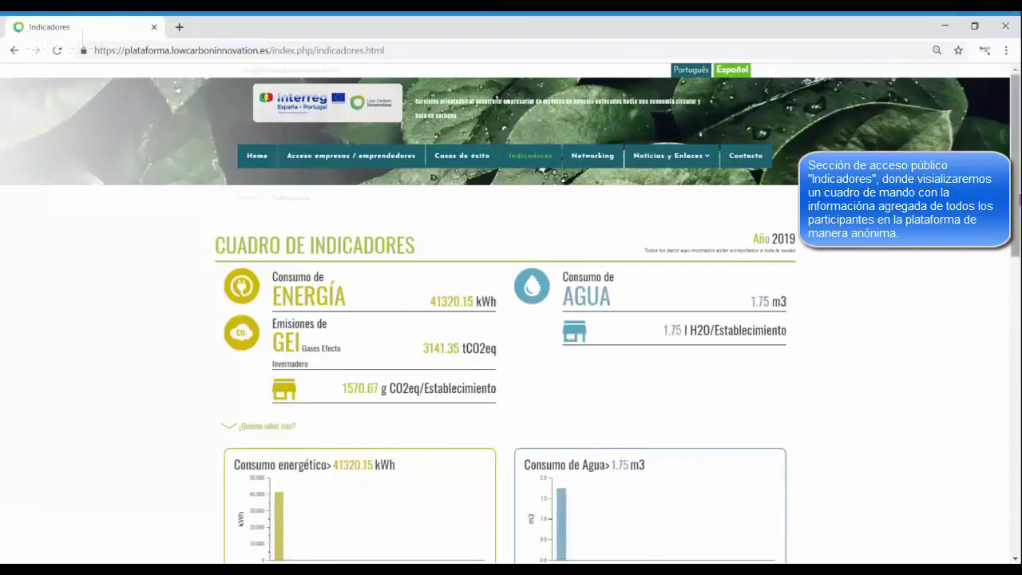
scroll(511, 314, down, 2)
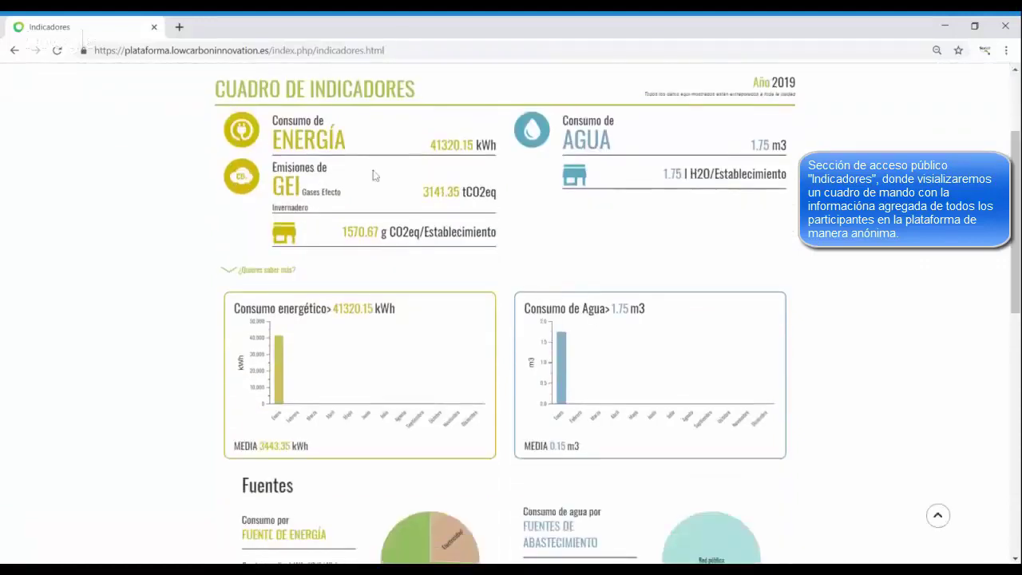
click(228, 274)
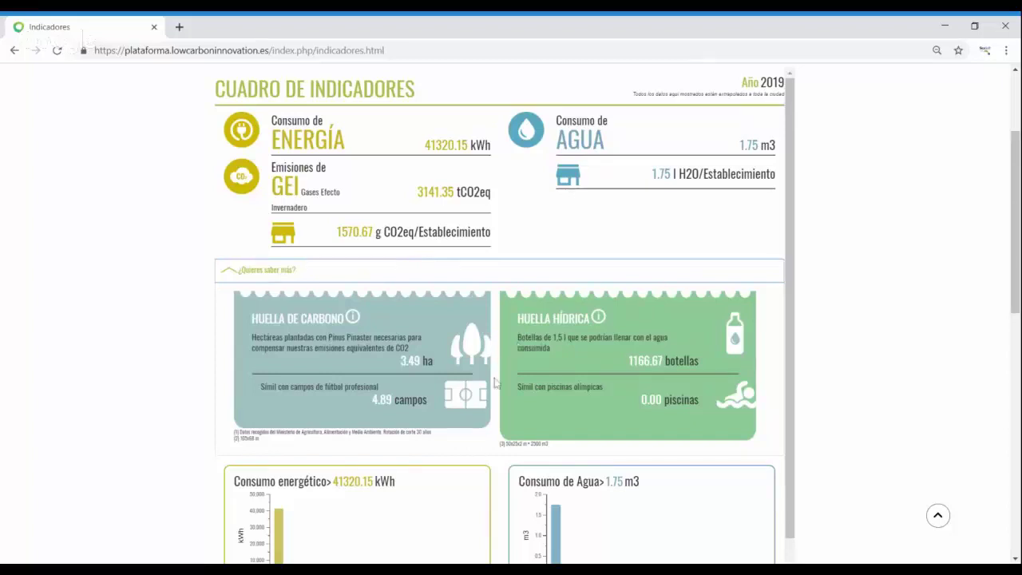
- Examine the carbon and water footprint cards, the consumption charts and the Fuentes breakdown on the indicators dashboard
scroll(413, 386, down, 2)
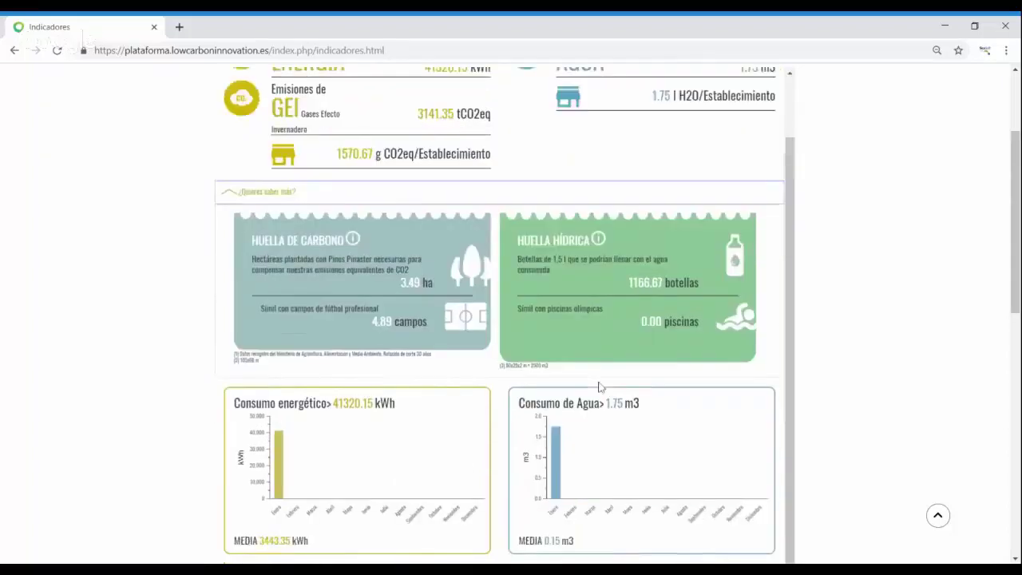
scroll(696, 393, up, 2)
scroll(1017, 195, down, 5)
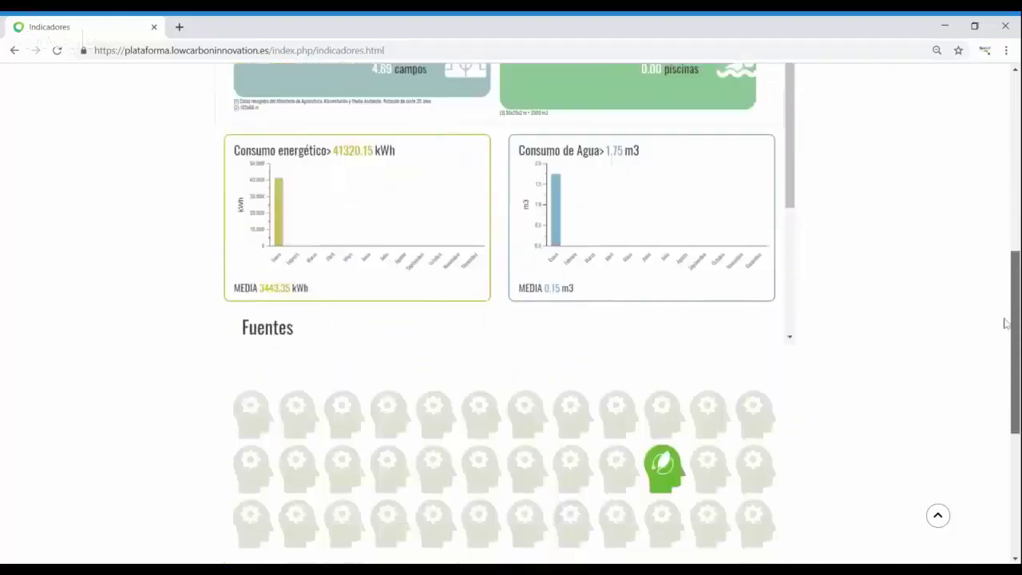
drag(796, 167, 806, 321)
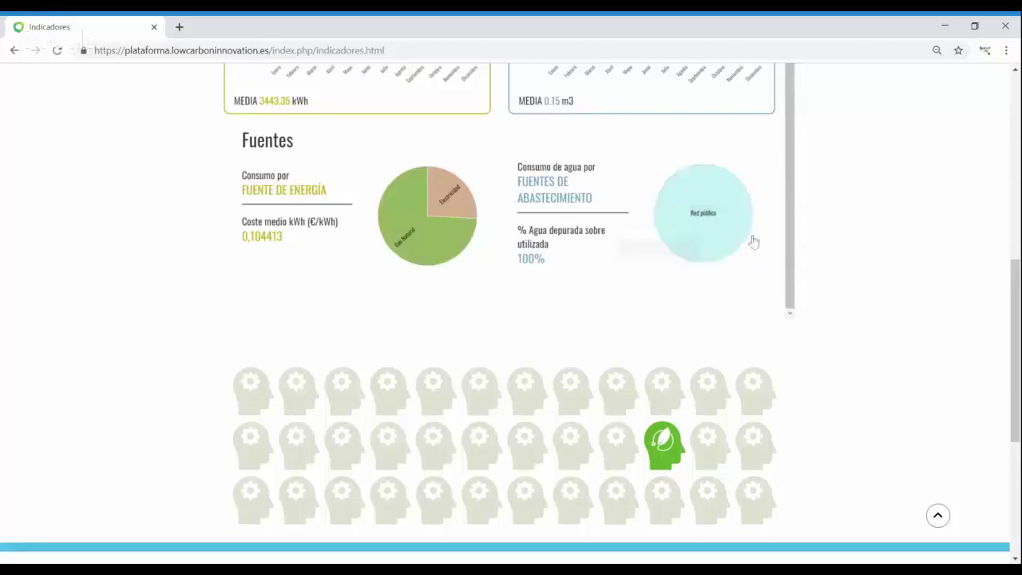
scroll(754, 297, up, 2)
scroll(867, 296, up, 10)
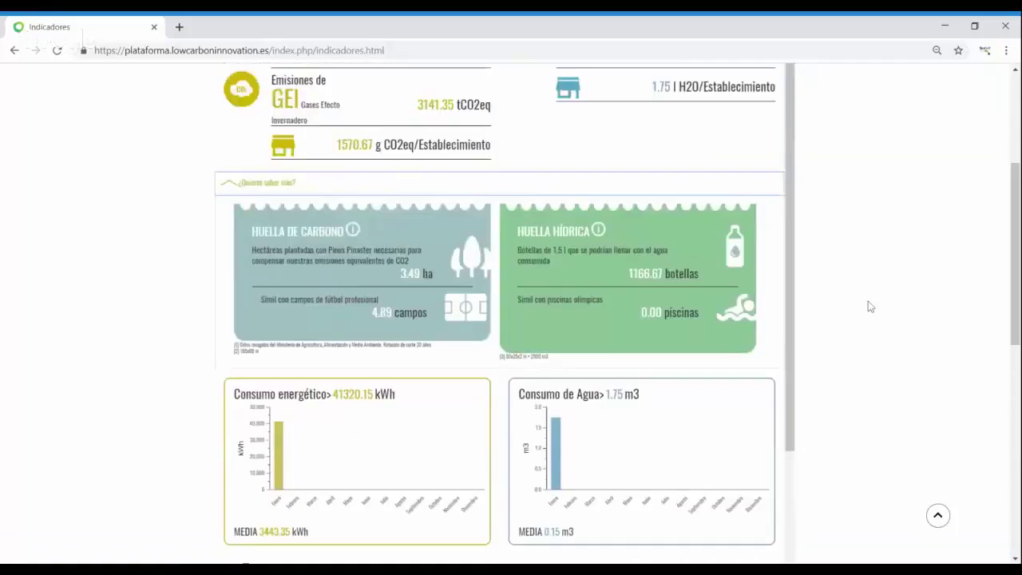
scroll(689, 370, up, 1)
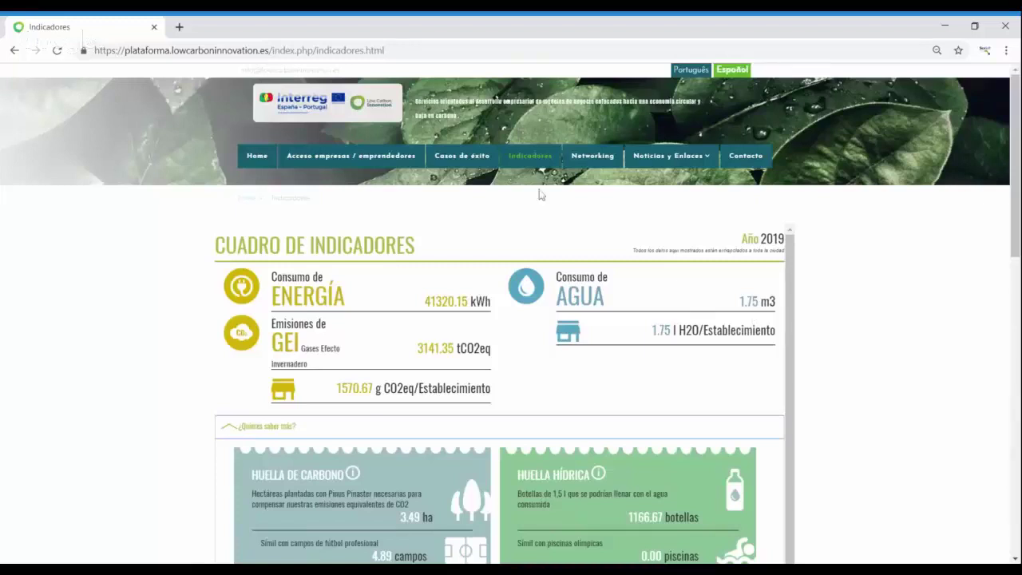
- Go to the Networking section and view the whole Perfil público form
click(612, 159)
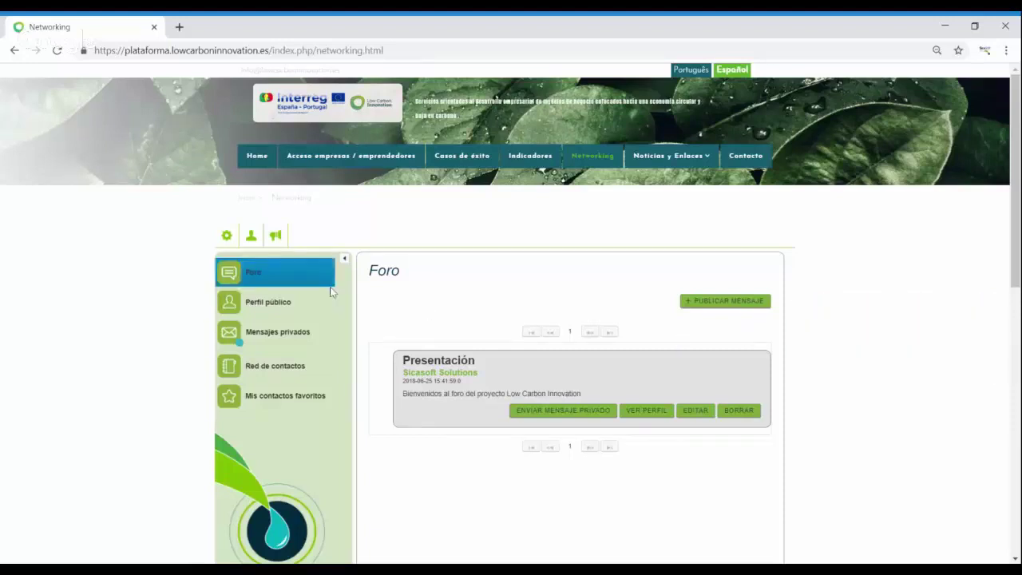
click(279, 312)
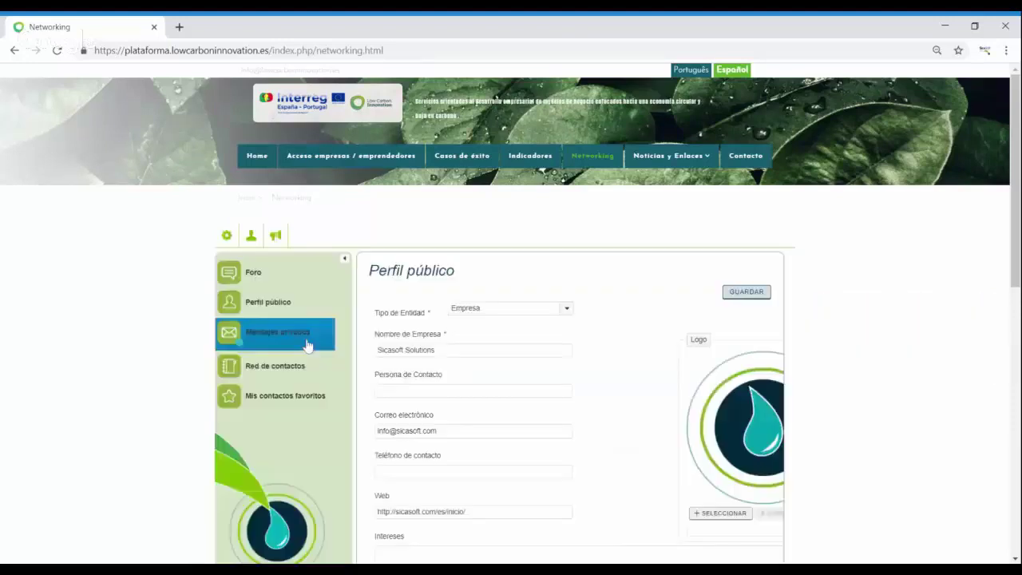
scroll(606, 381, down, 2)
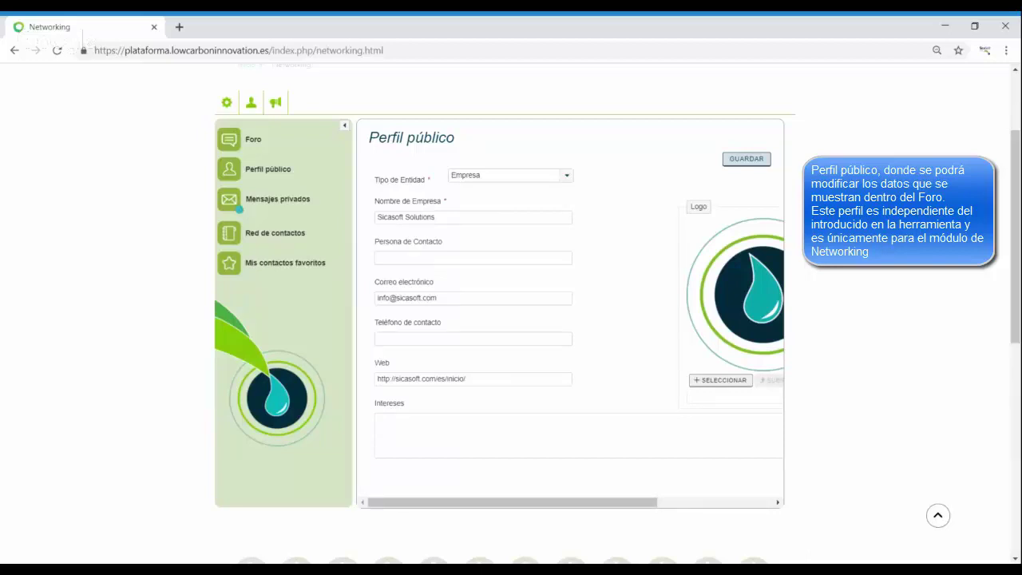
- Look through Mensajes privados, Red de contactos with 15 entries per page, and Mis contactos favoritos
click(298, 213)
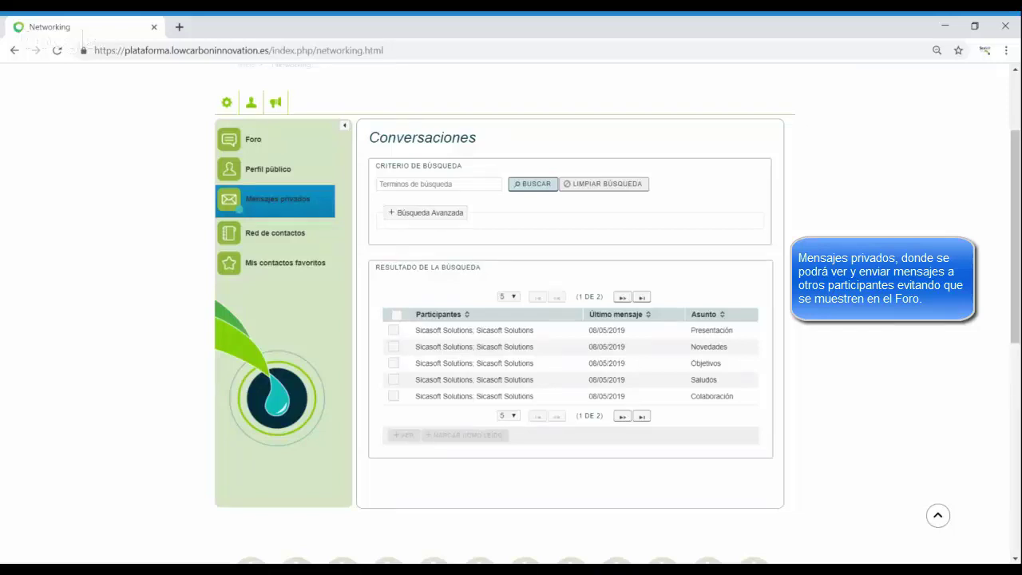
click(302, 234)
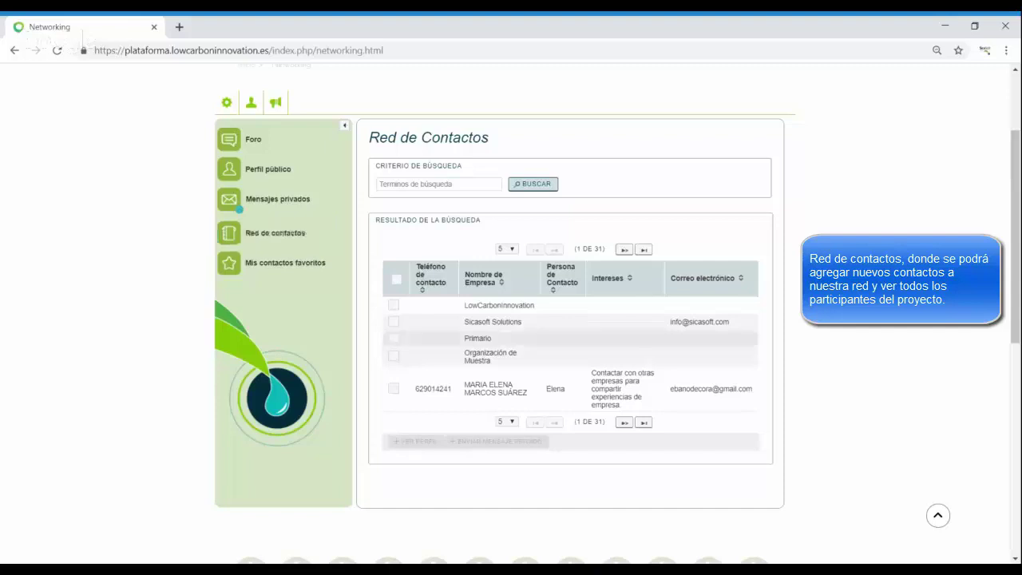
click(507, 422)
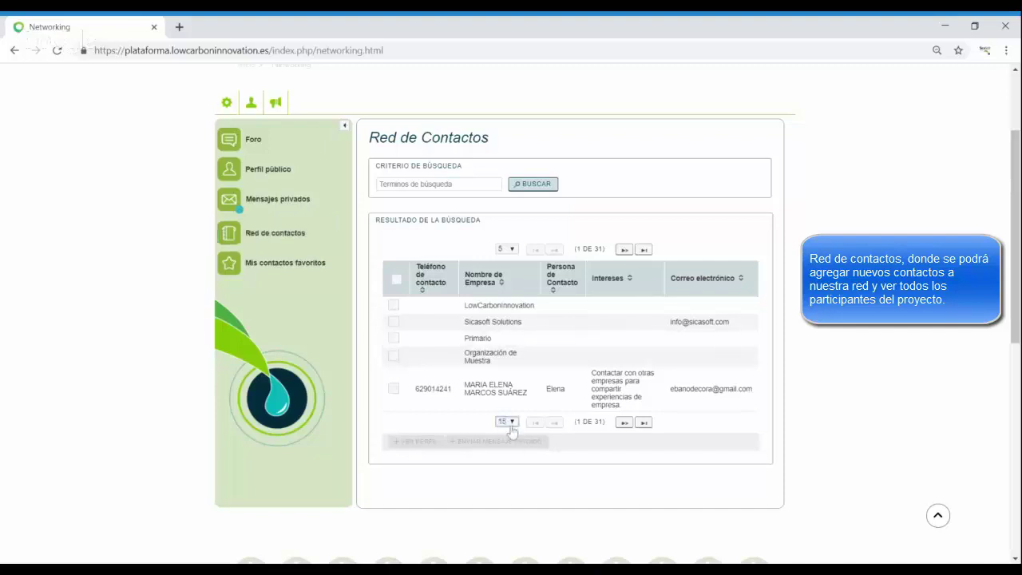
click(507, 452)
click(310, 276)
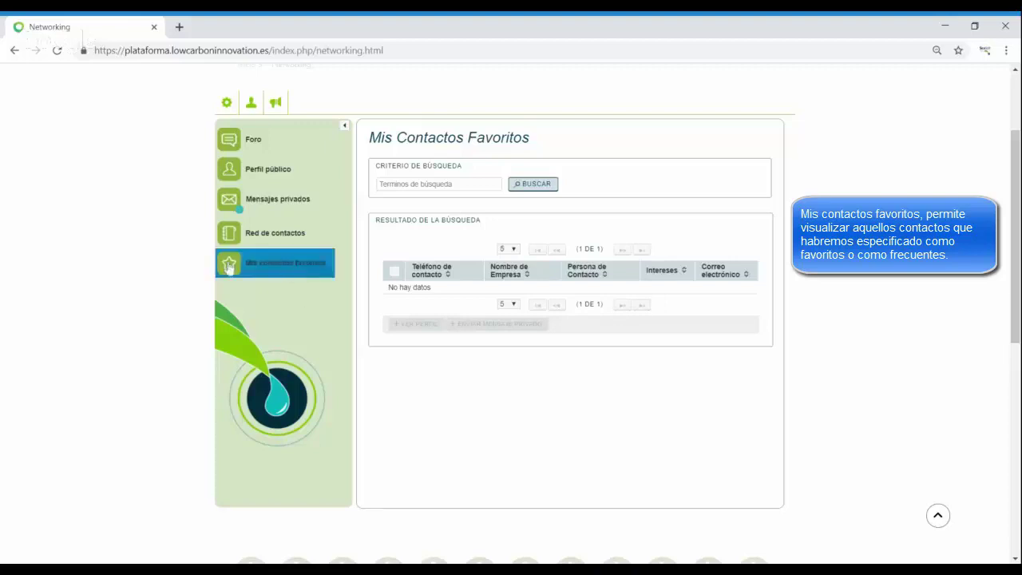
- Add Sicasoft Solutions, author of the Presentación forum post, to the favourites and select its entry in Mis contactos favoritos
click(268, 143)
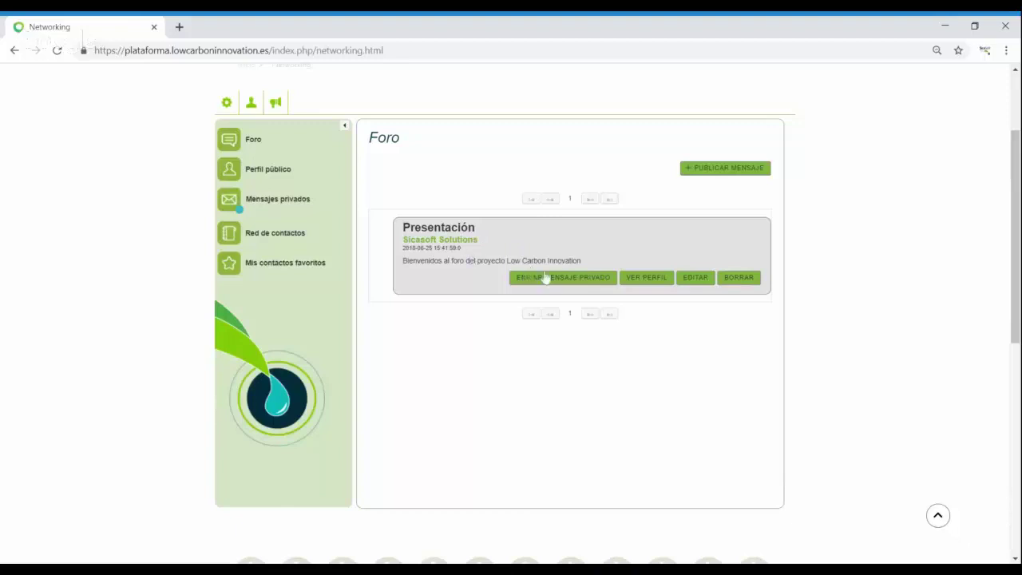
click(646, 278)
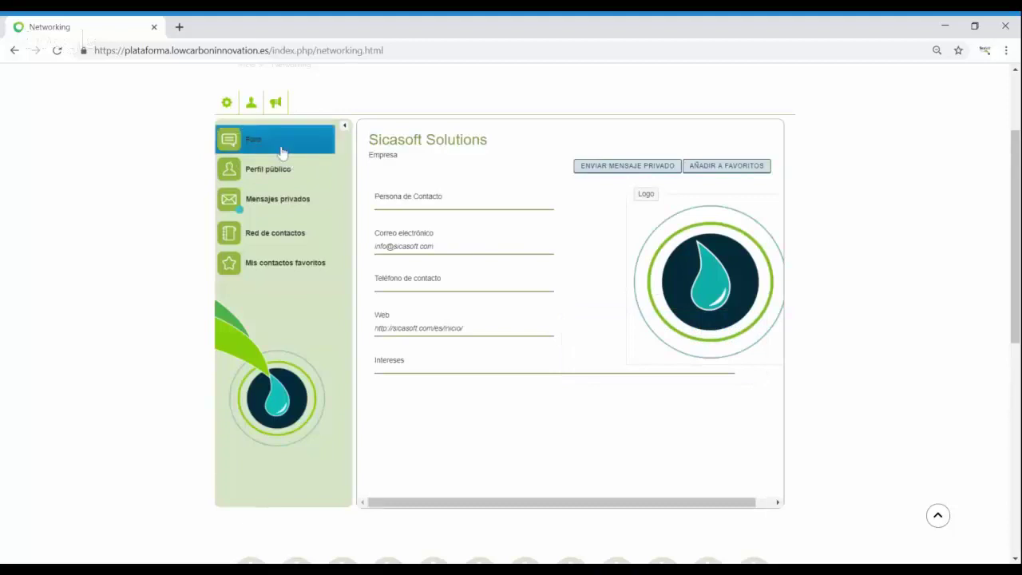
click(701, 170)
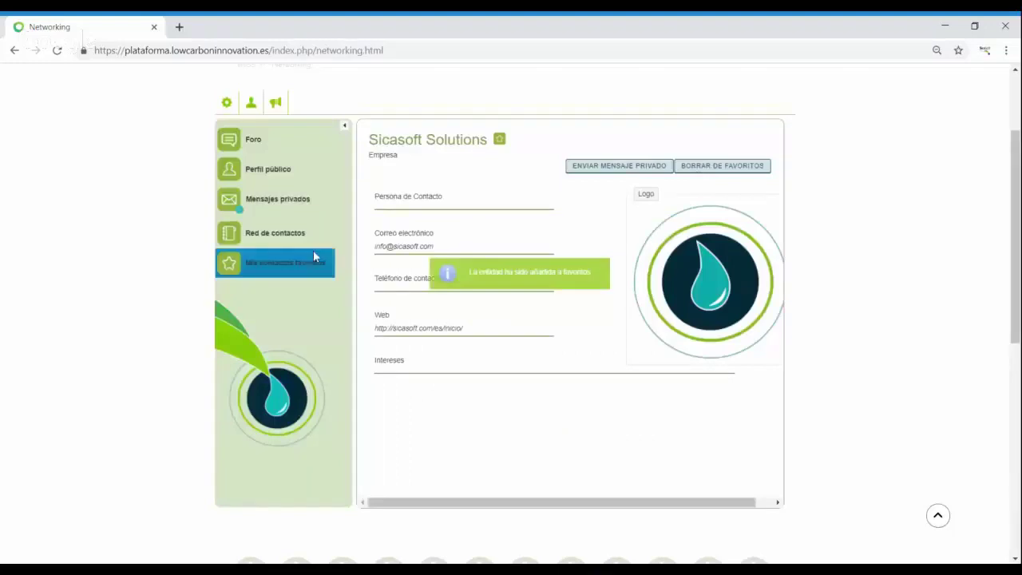
click(312, 274)
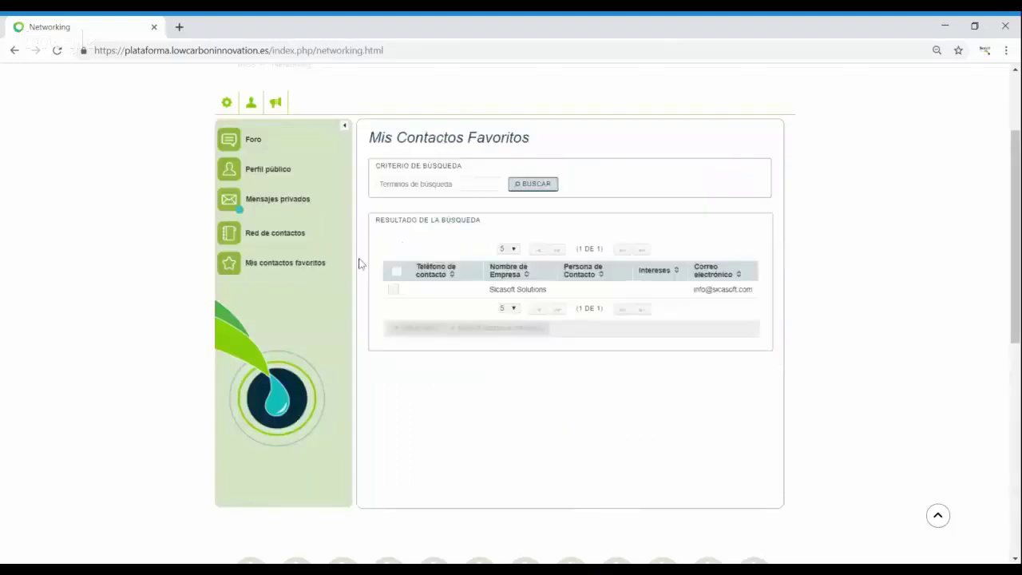
click(573, 289)
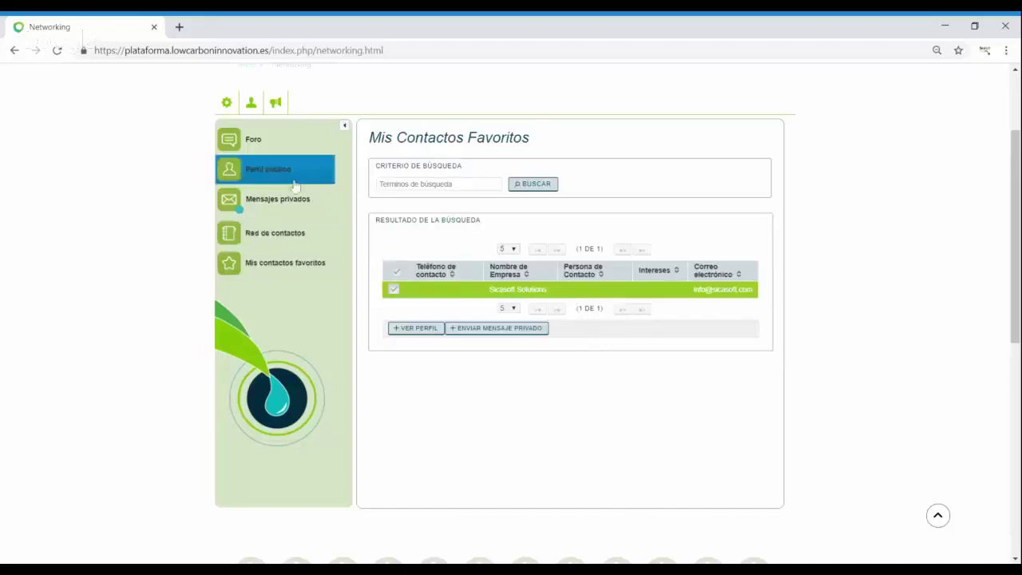
- Start a new message in the Foro and enter "Nuevo me" as its Asunto
click(260, 148)
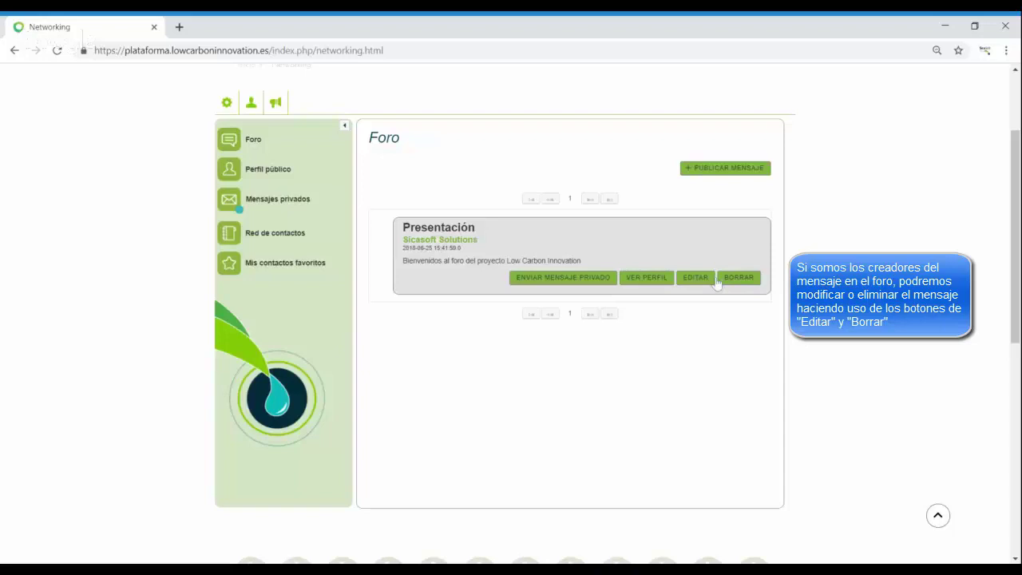
click(707, 172)
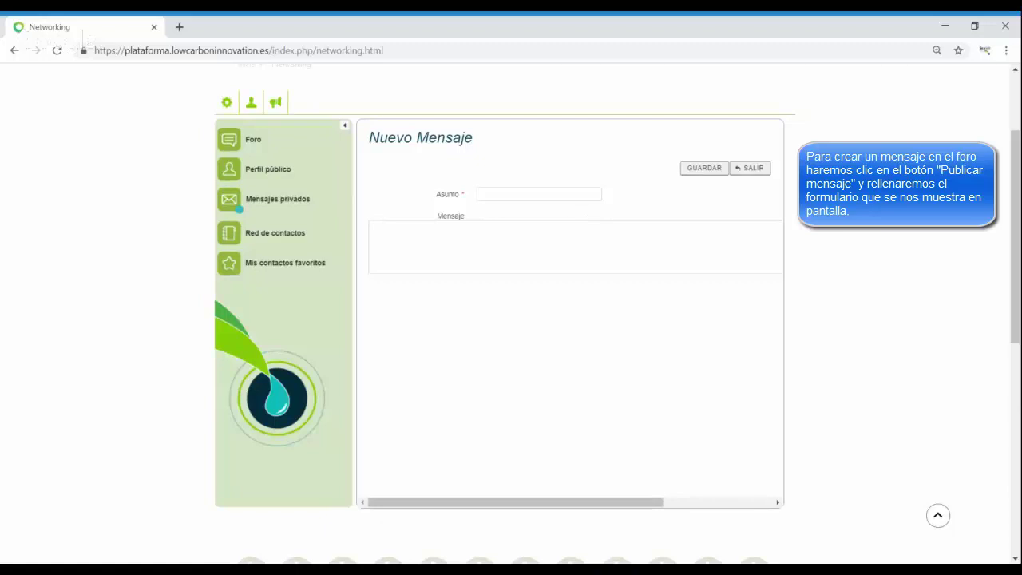
click(568, 194)
text(Nuevo me)
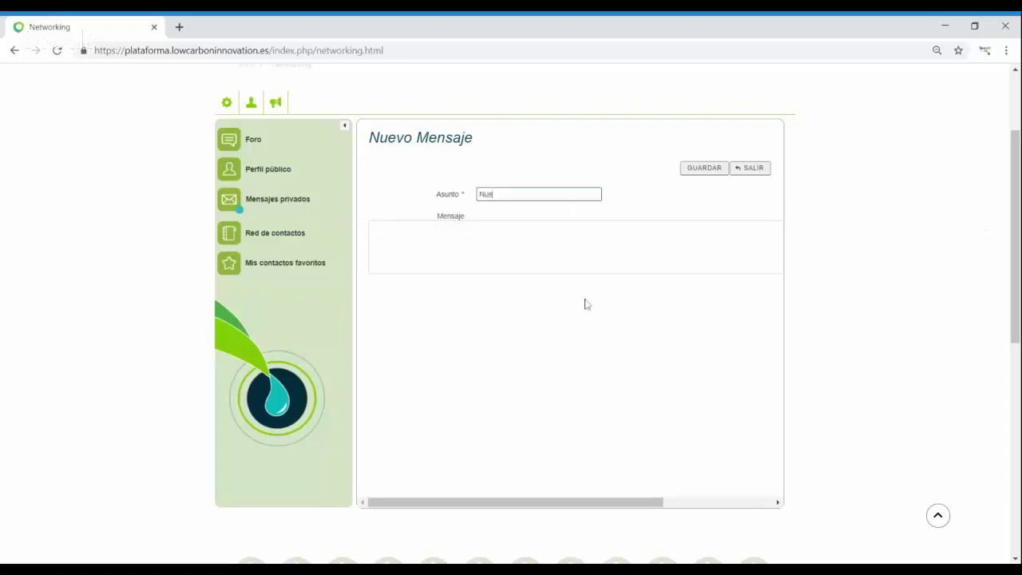